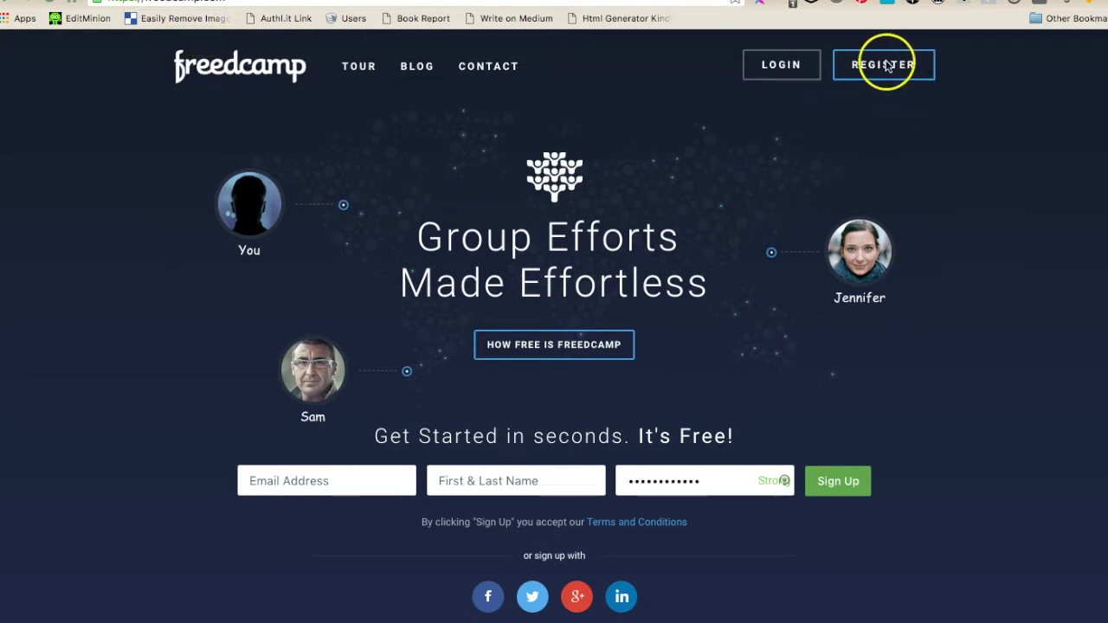
Log in to Freedcamp with the prefilled credentials to reach the projects dashboard
left_click(1031, 236)
left_click(789, 68)
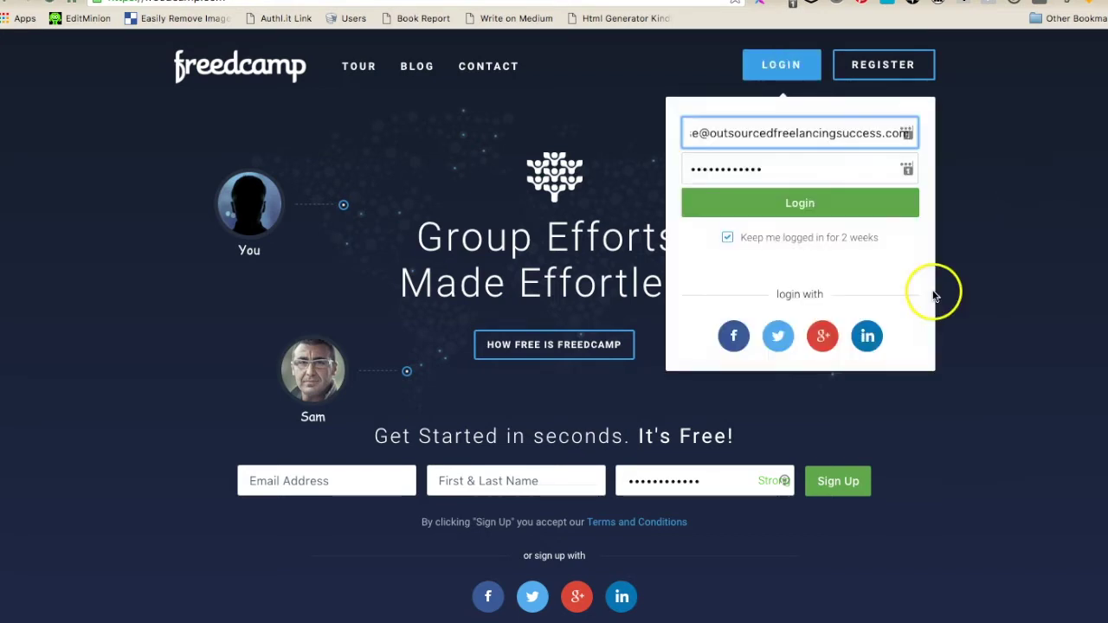
left_click(758, 214)
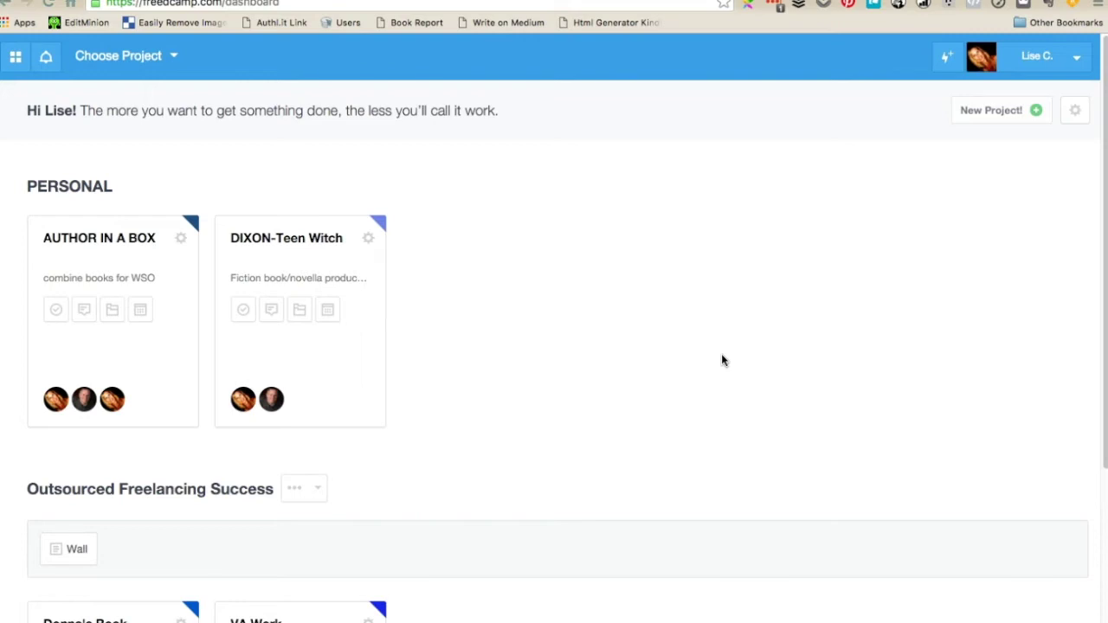
scroll(722, 388, "down", 3)
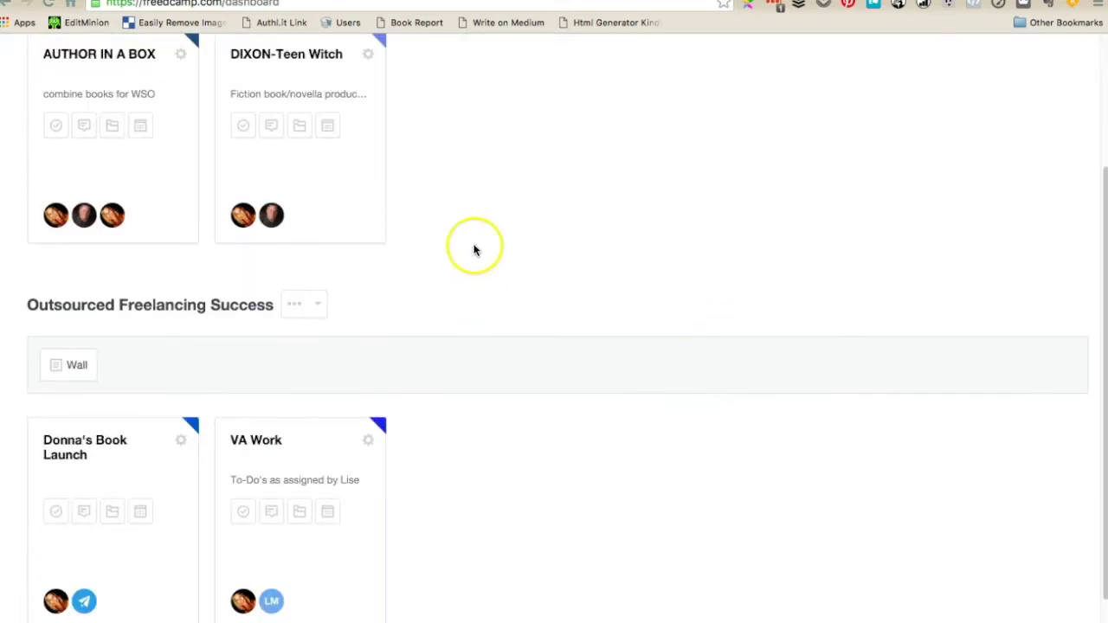
scroll(474, 250, "up", 2)
scroll(548, 463, "down", 3)
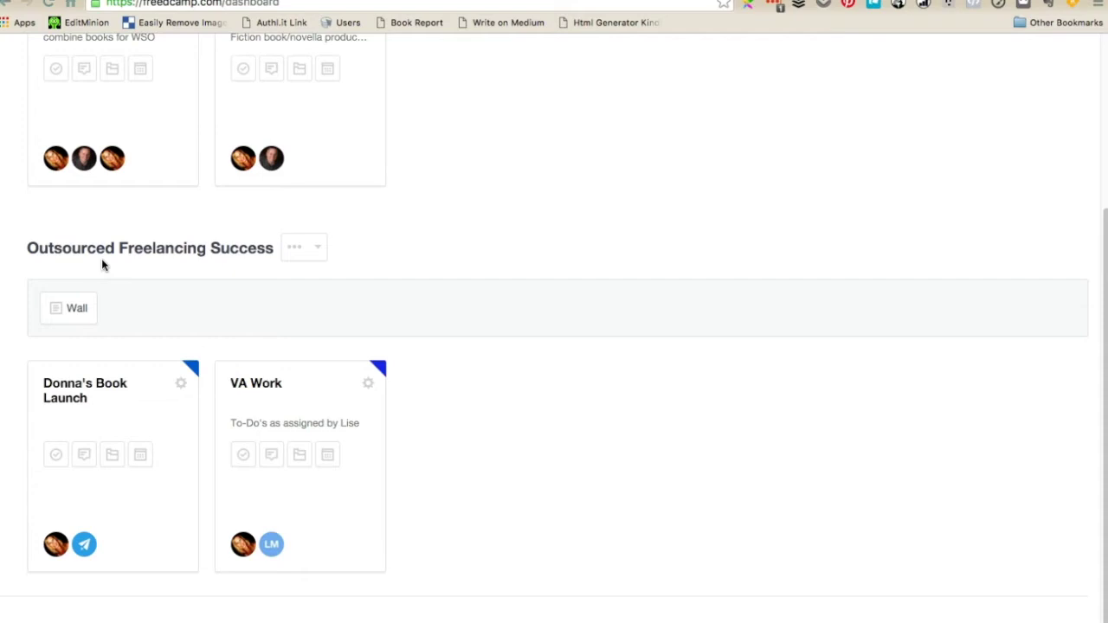
scroll(103, 265, "up", 3)
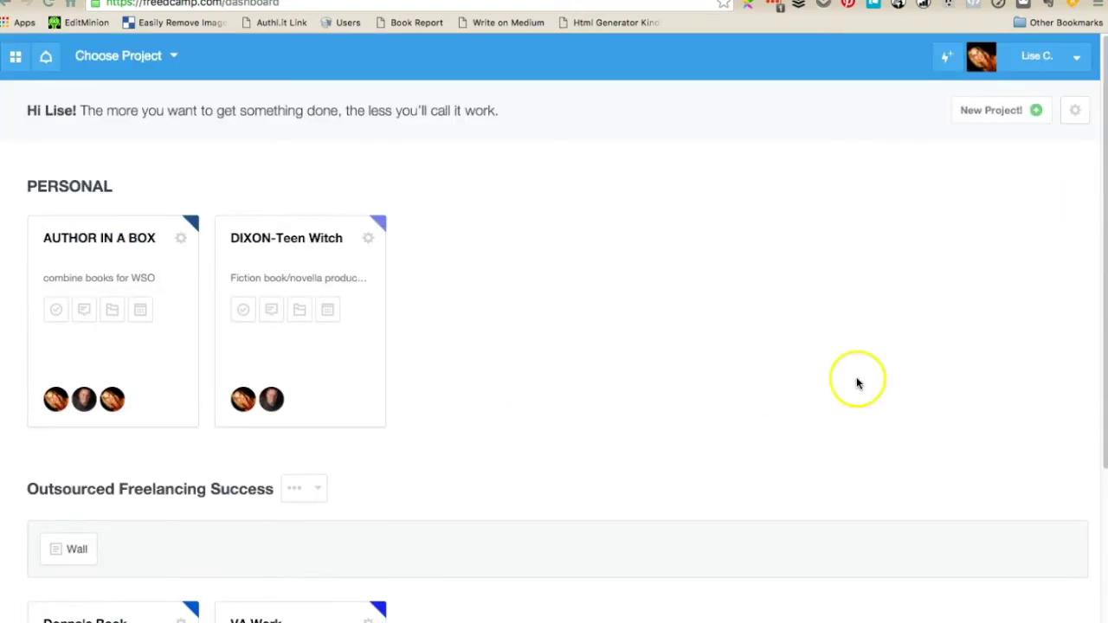
Start a new project, keeping Outsourced Freelancing Success as its group
left_click(1011, 111)
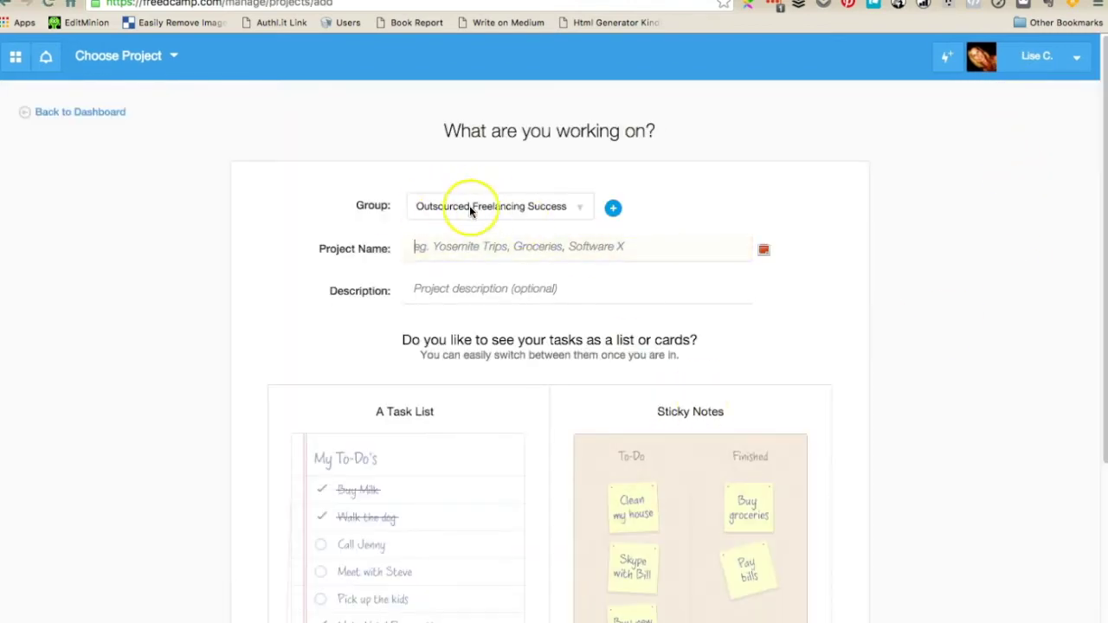
left_click(496, 209)
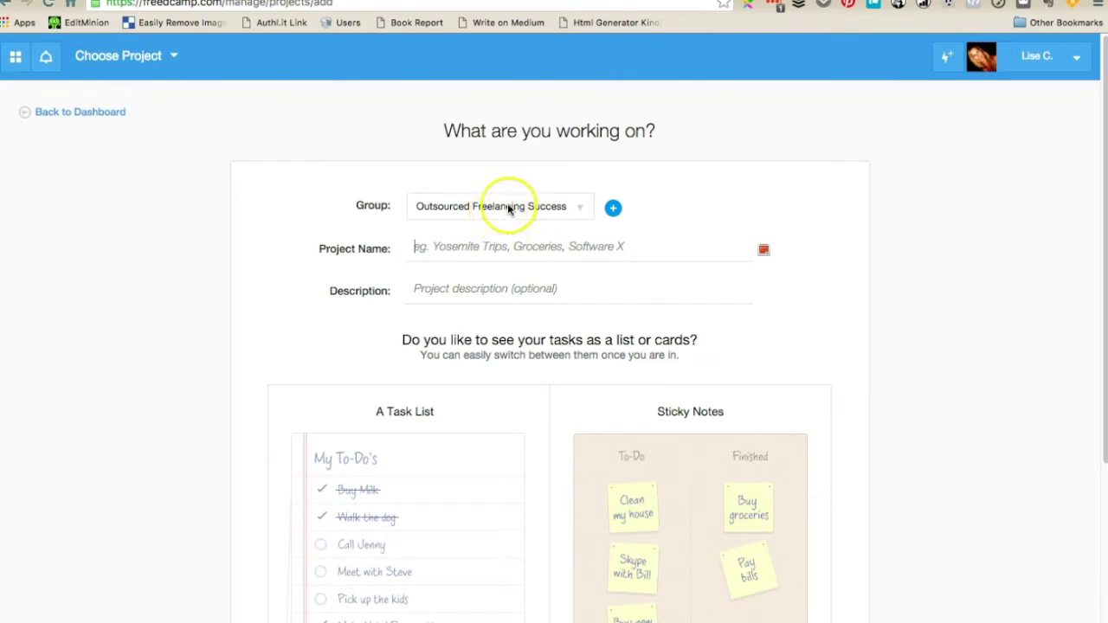
left_click(683, 240)
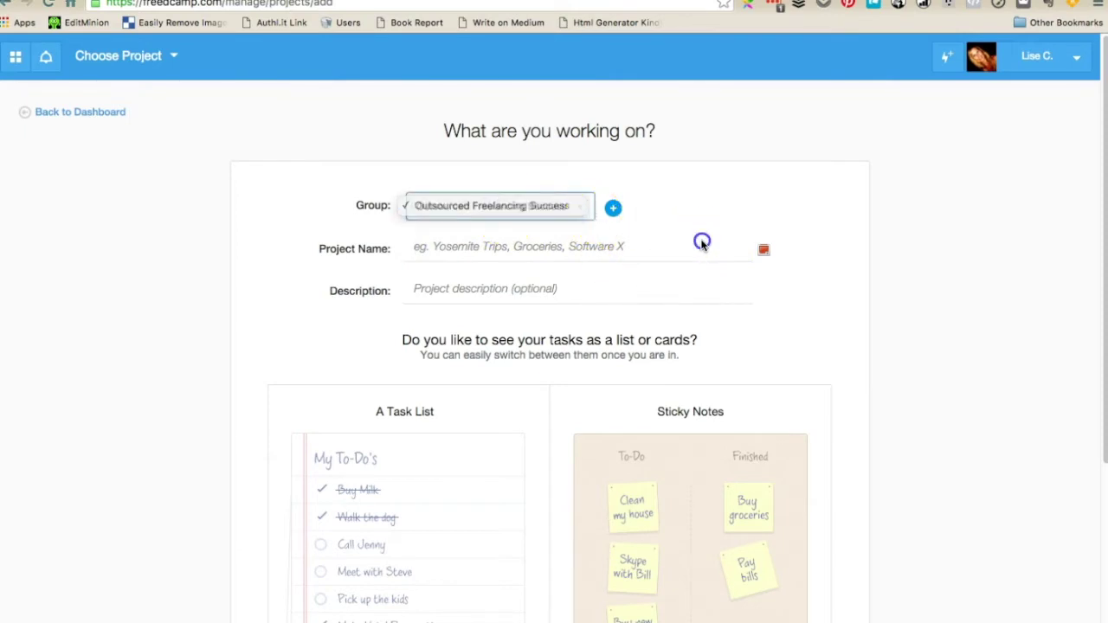
left_click(581, 210)
left_click(663, 205)
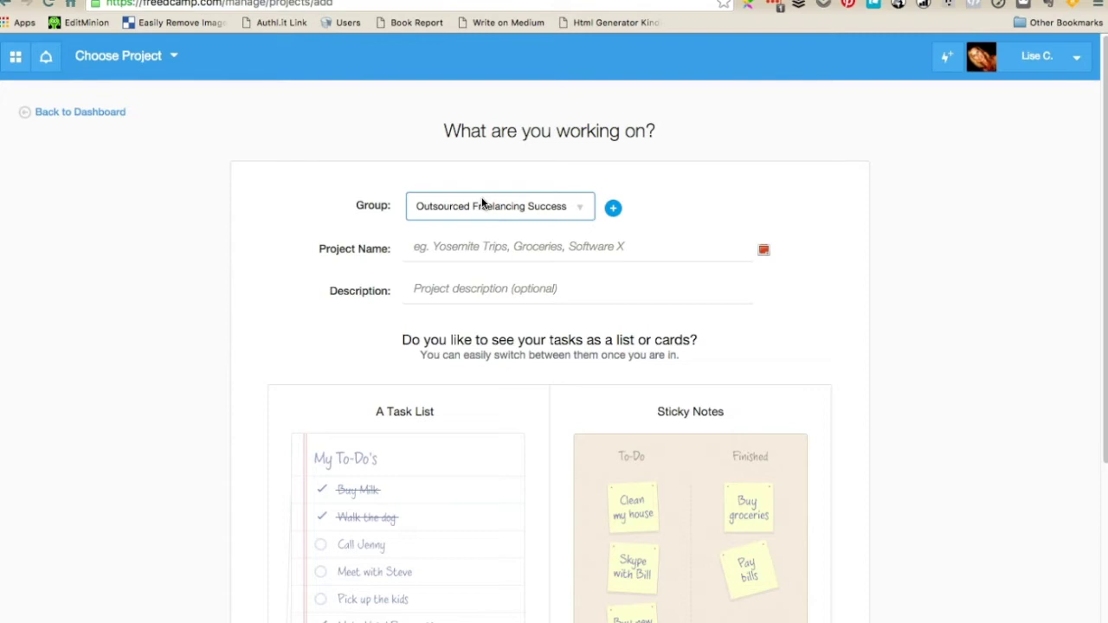
Name the project 'Freelance client test' and choose Sticky Notes as its task view
left_click(511, 250)
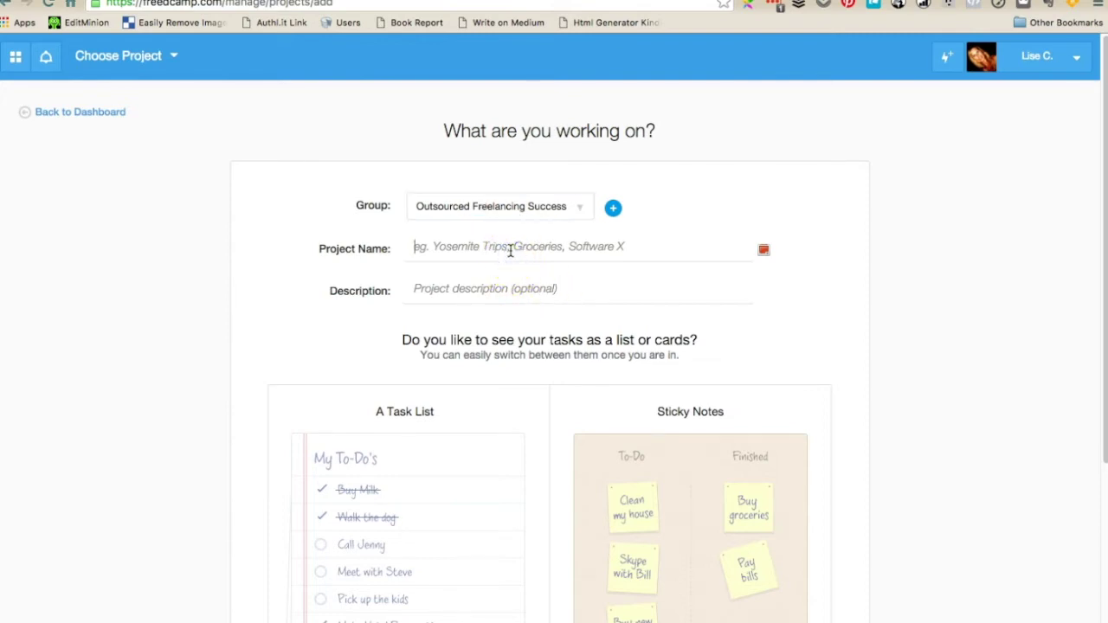
type("Freelance ")
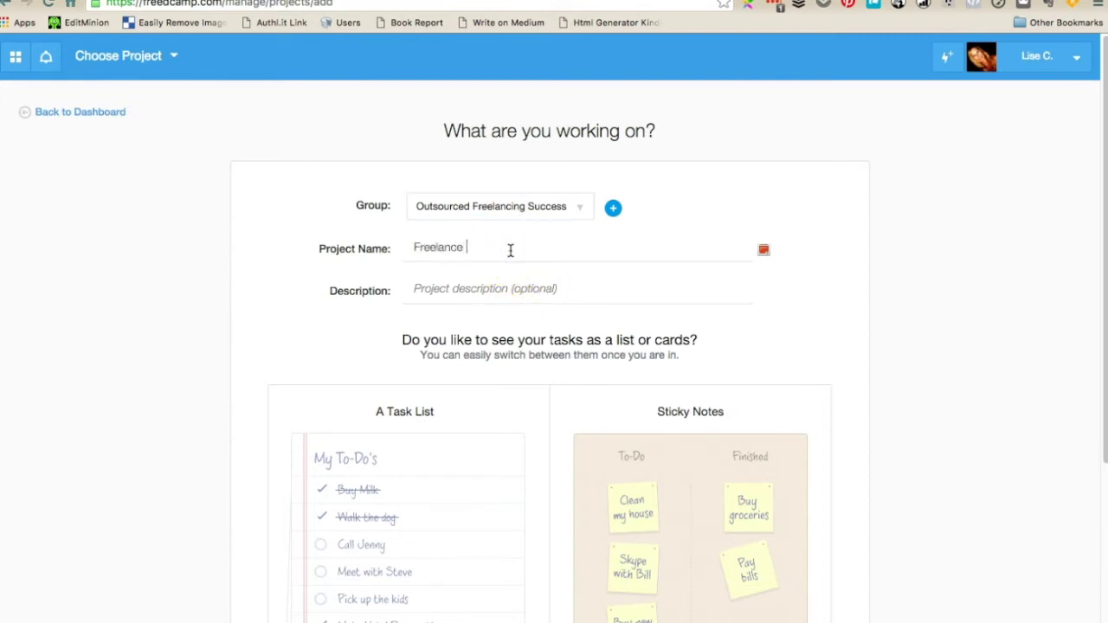
type("client test")
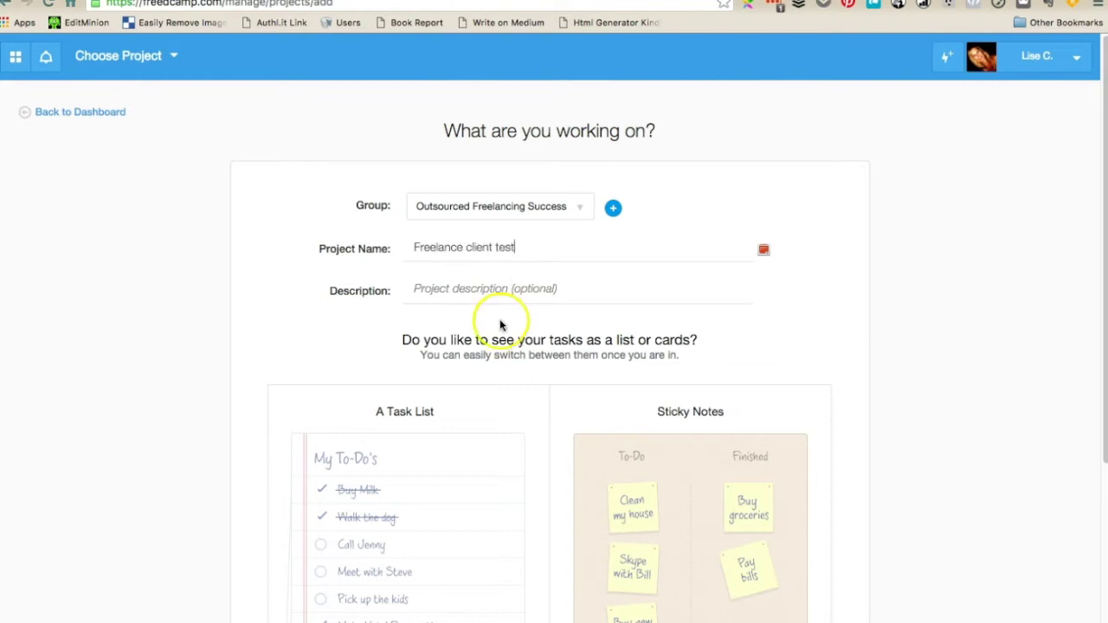
left_click(498, 293)
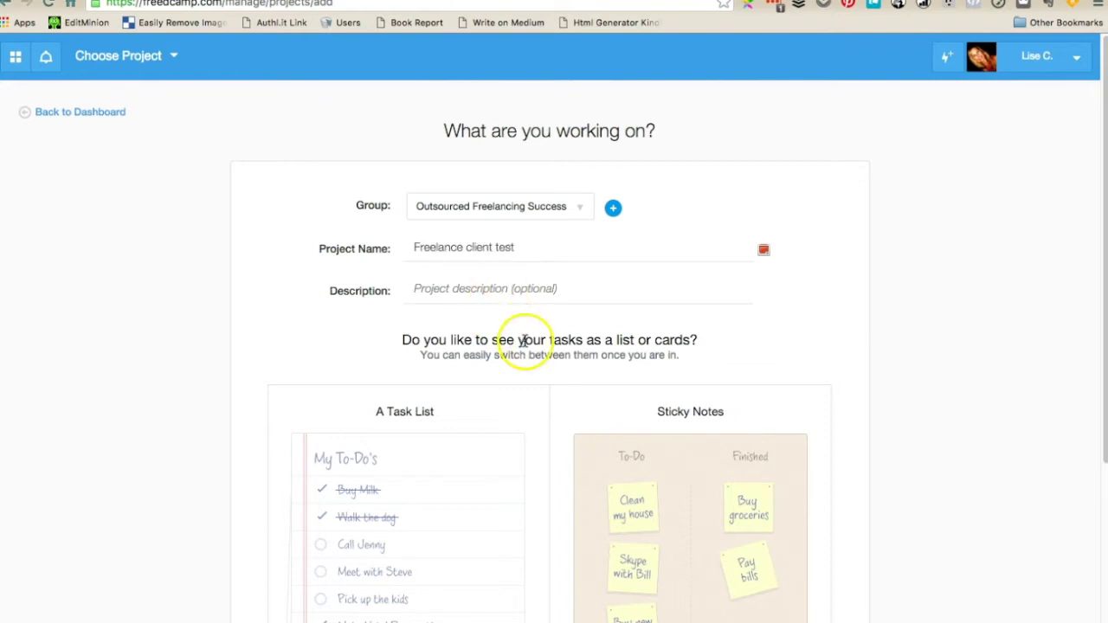
scroll(520, 338, "down", 3)
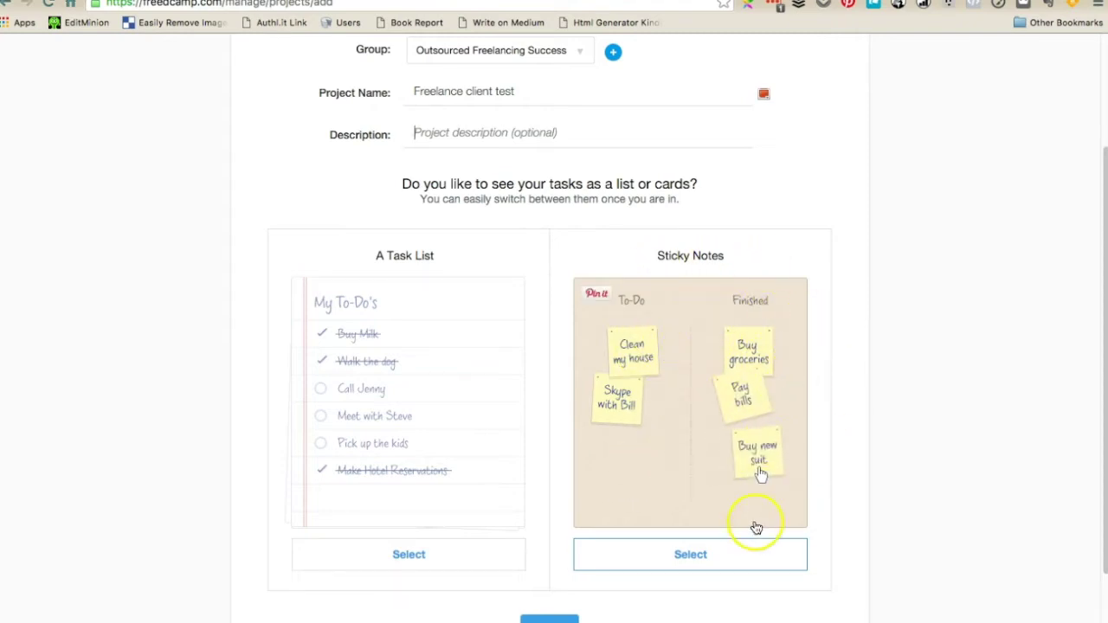
left_click(718, 555)
scroll(866, 433, "down", 1)
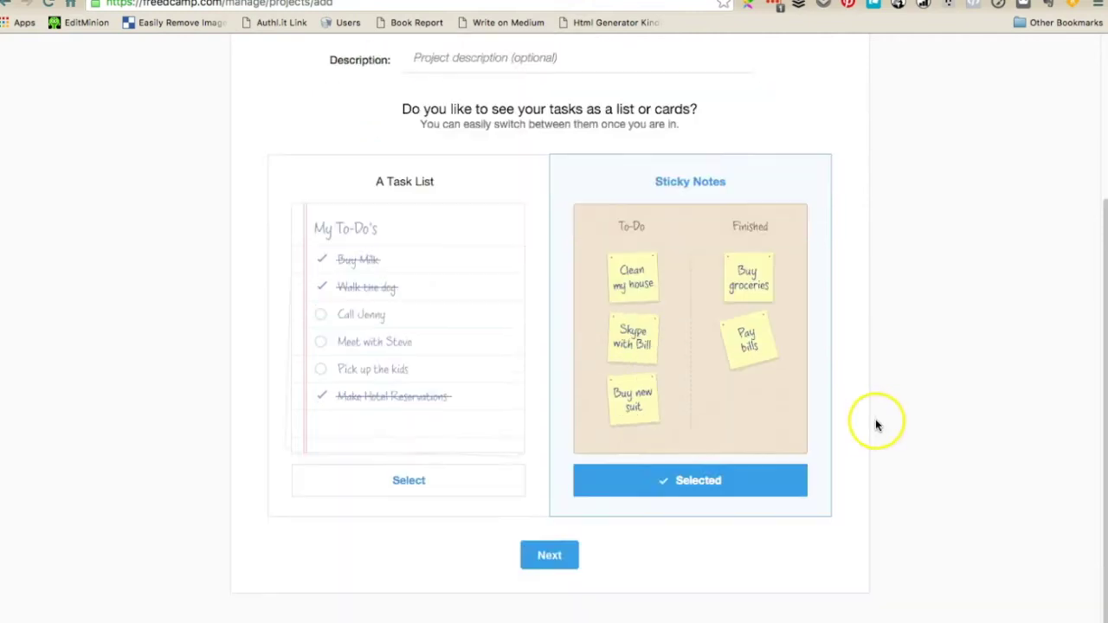
Create the project and continue past the People In page without inviting anyone
left_click(530, 551)
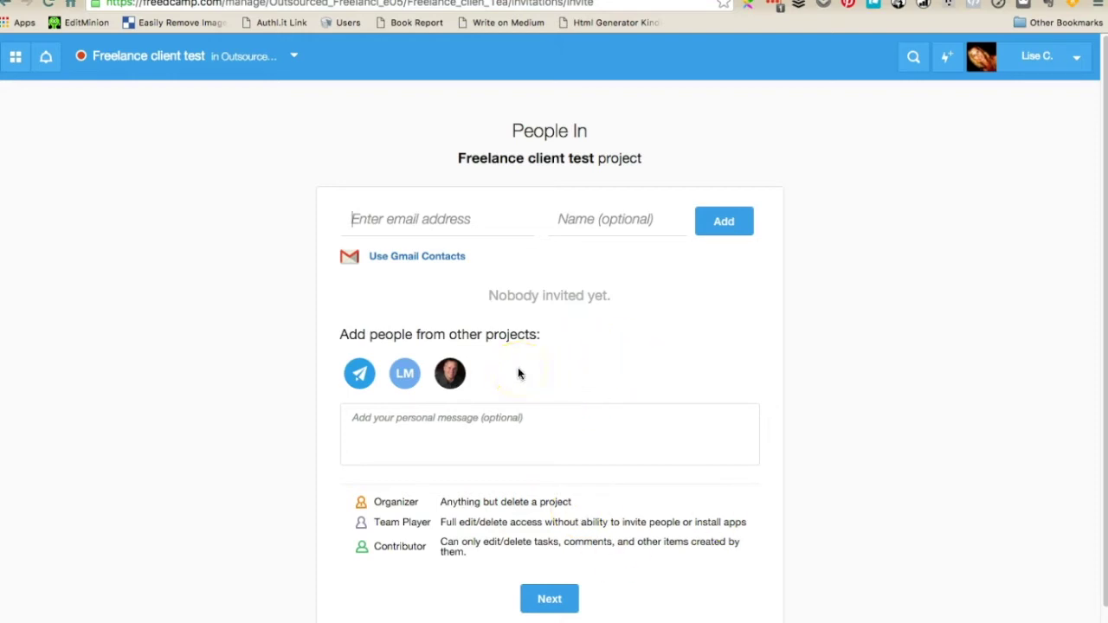
left_click(555, 595)
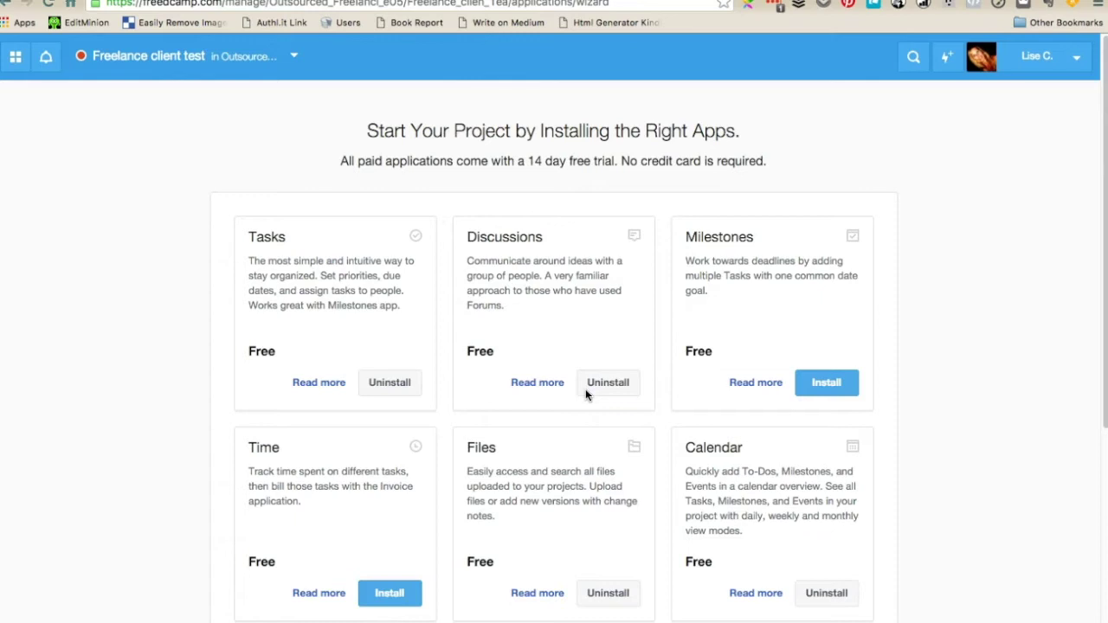
Finish the apps wizard with Tasks, Discussions, Files and Calendar installed, returning to the dashboard
scroll(585, 389, "down", 5)
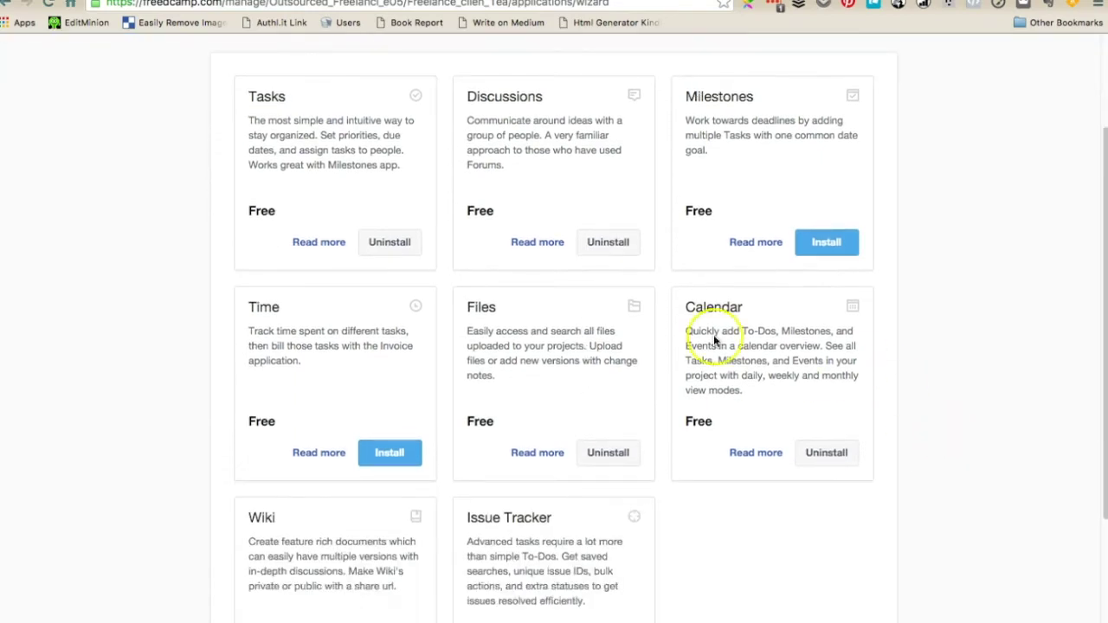
scroll(736, 484, "down", 1)
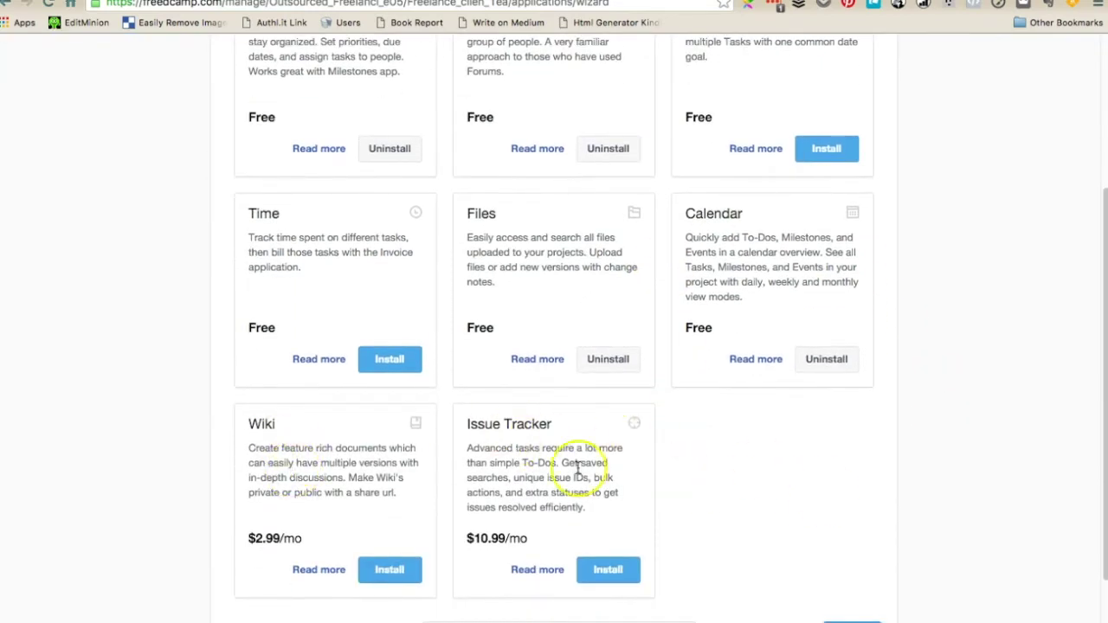
scroll(512, 455, "down", 3)
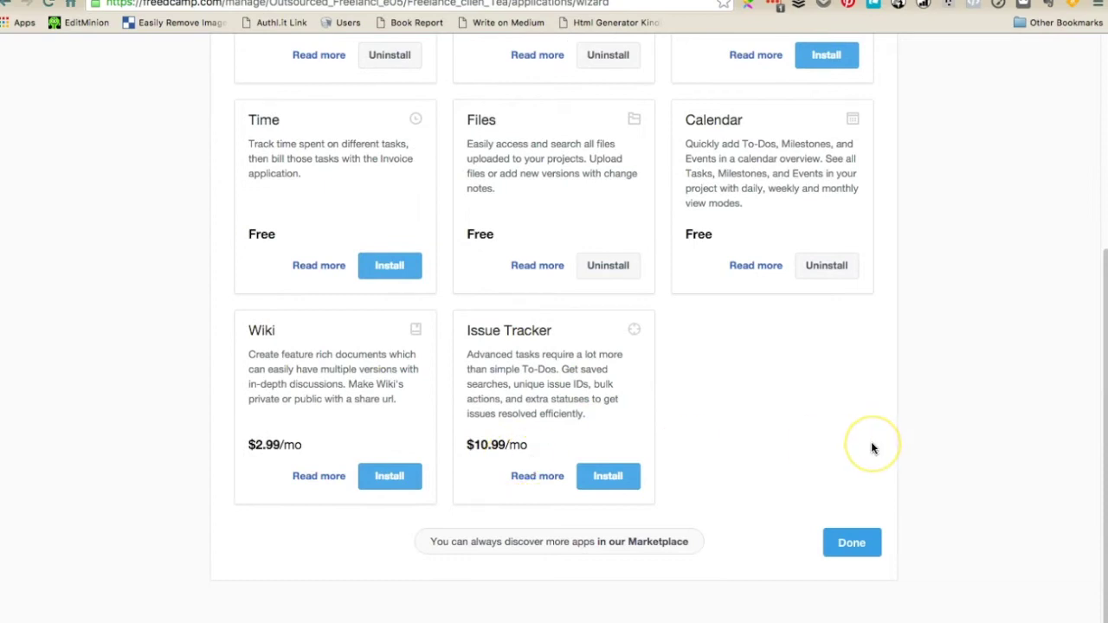
scroll(871, 448, "up", 4)
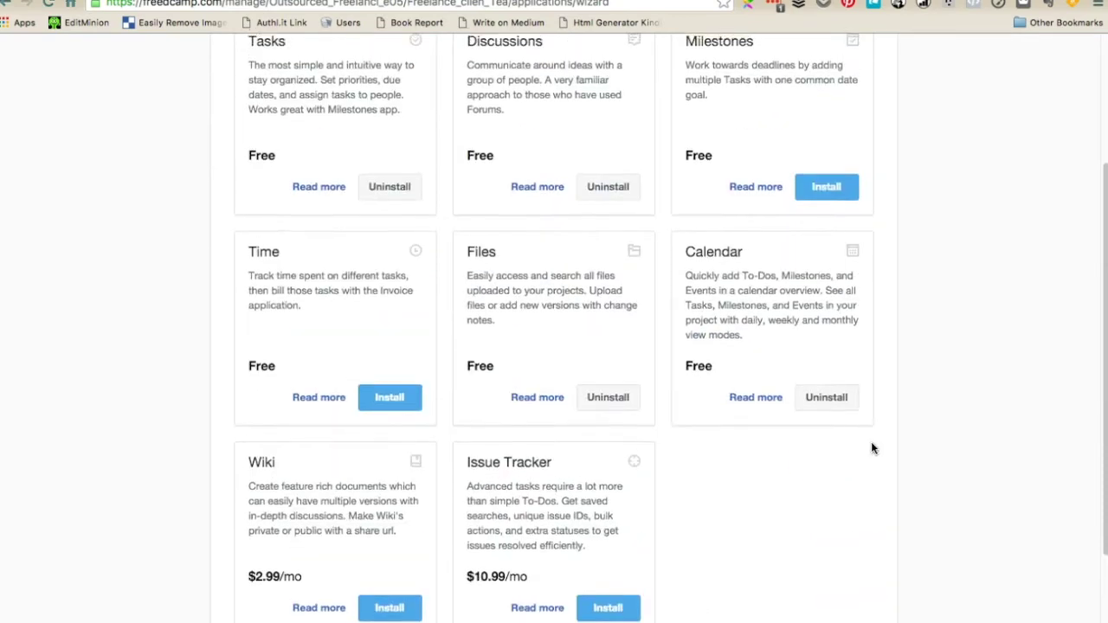
scroll(725, 409, "up", 2)
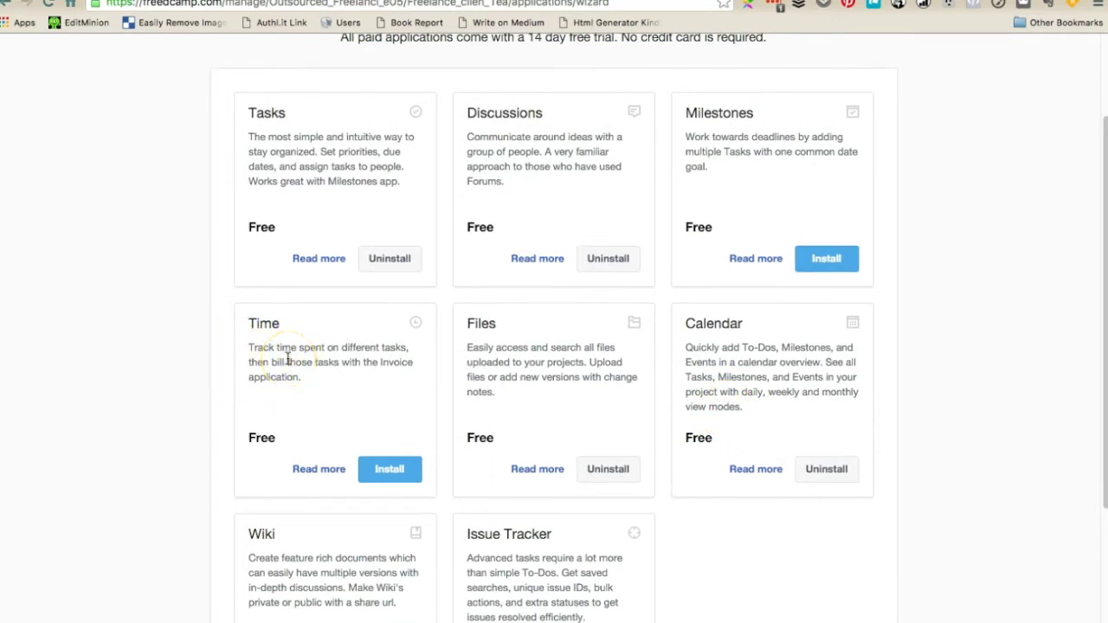
left_click(352, 394)
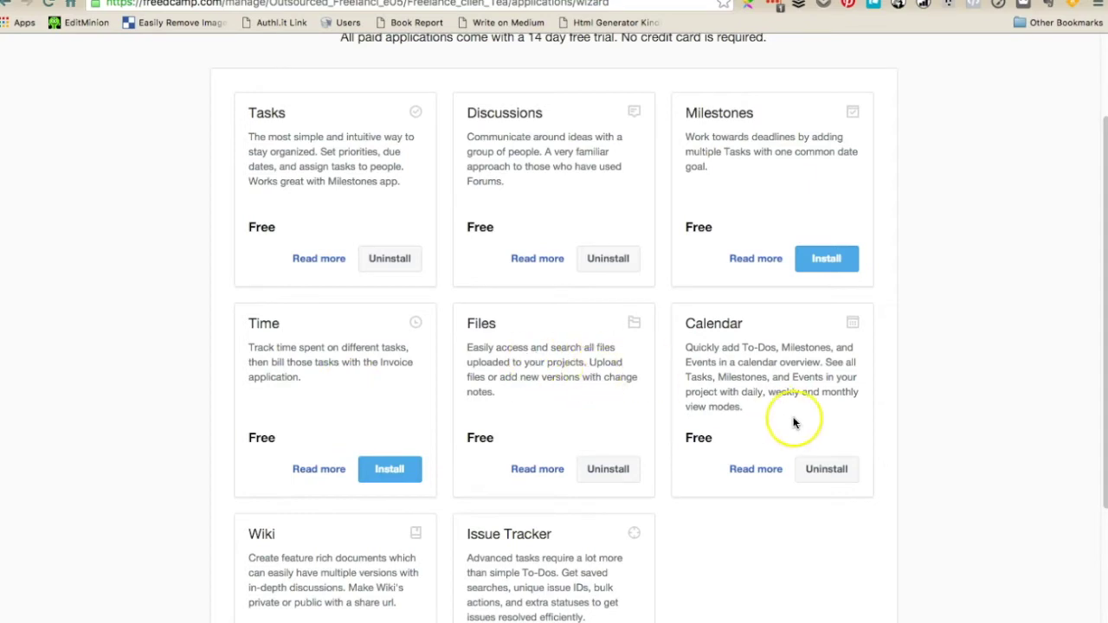
scroll(792, 416, "up", 1)
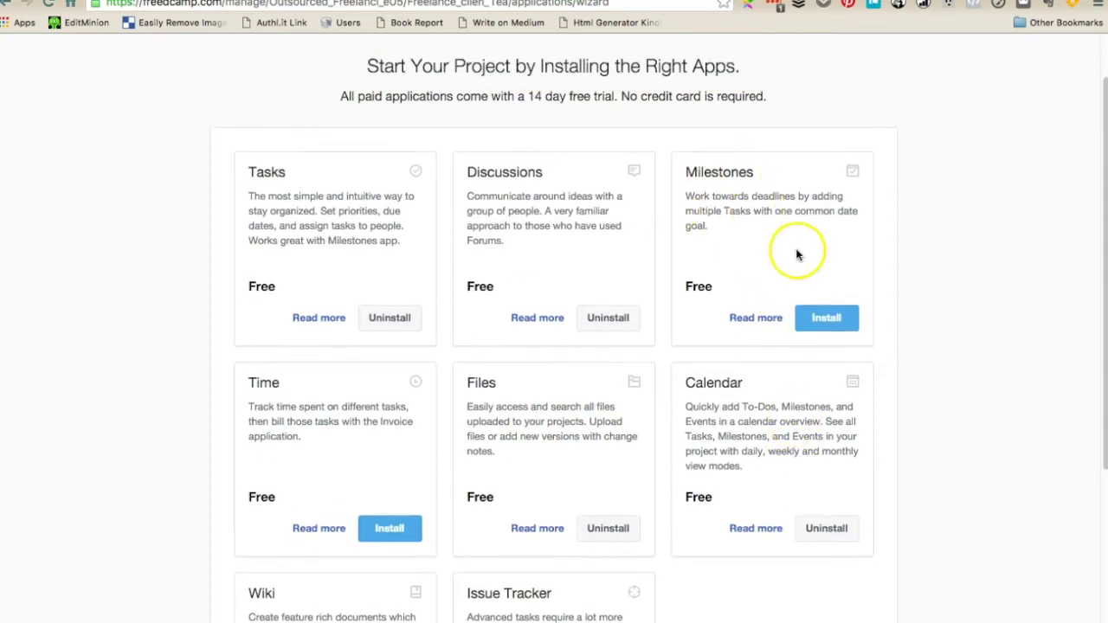
scroll(809, 272, "down", 4)
scroll(810, 272, "down", 1)
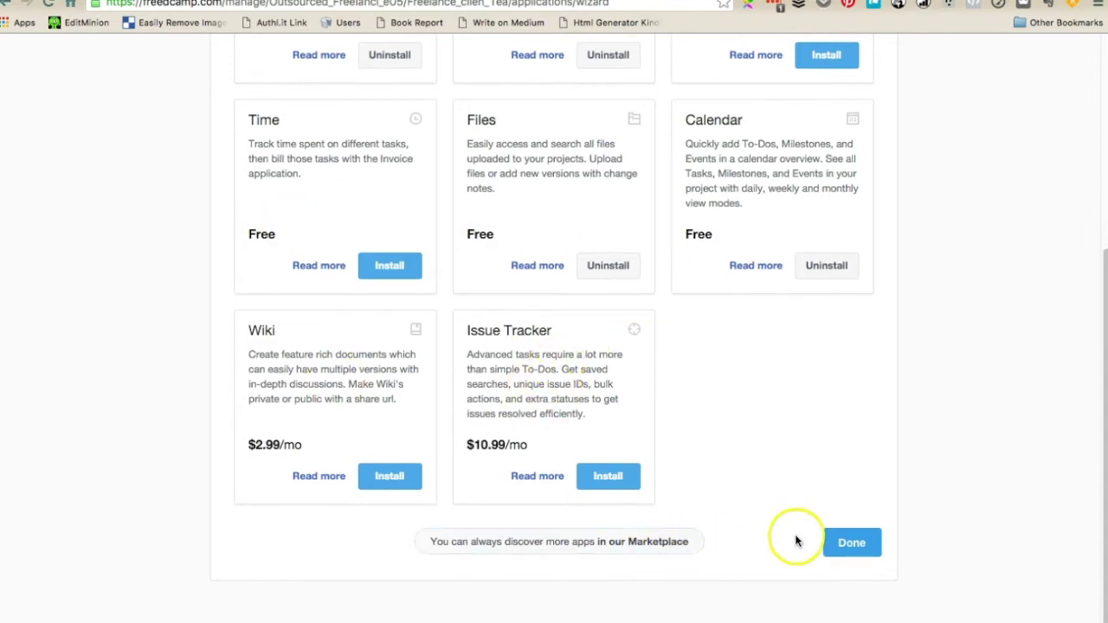
scroll(740, 423, "up", 4)
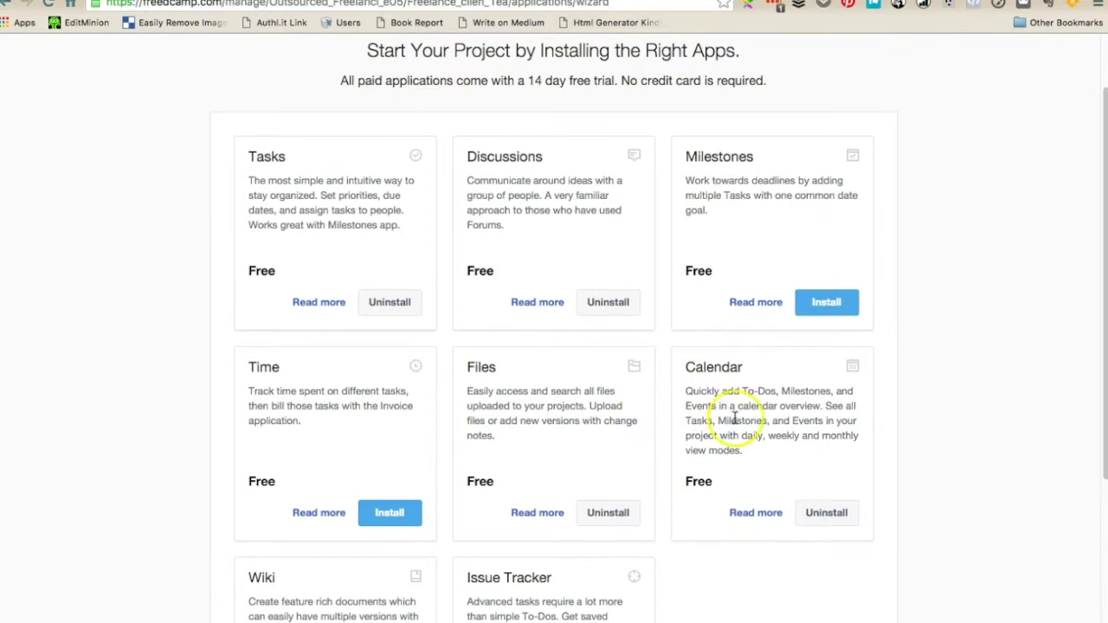
scroll(737, 421, "down", 4)
left_click(855, 547)
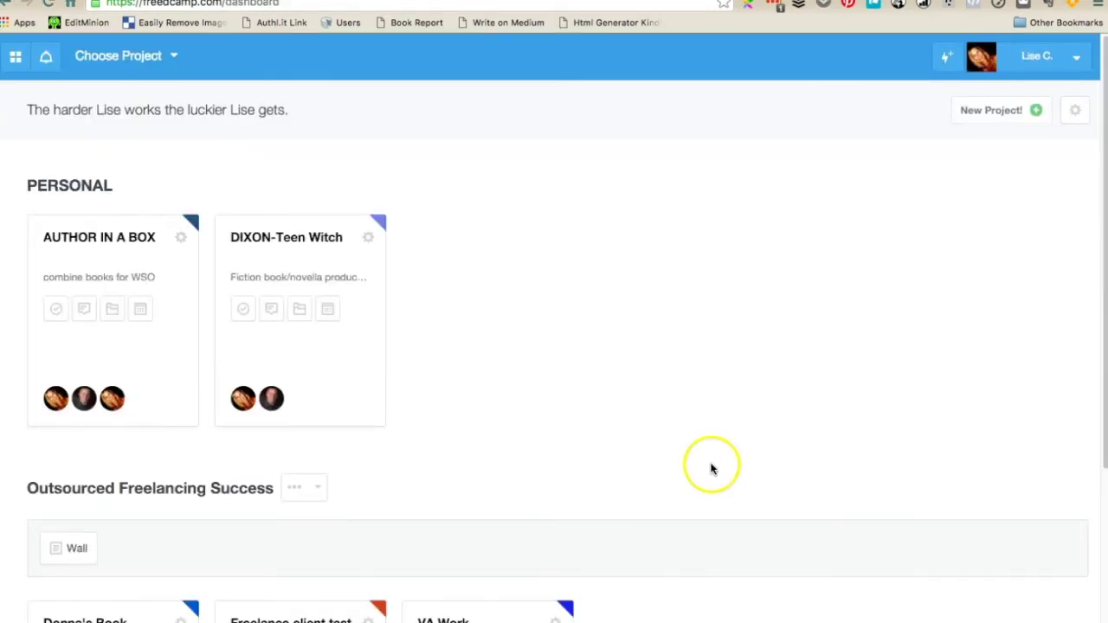
Change the Freelance client test colour tag from red to green, then open the project
scroll(710, 466, "down", 2)
scroll(710, 469, "down", 1)
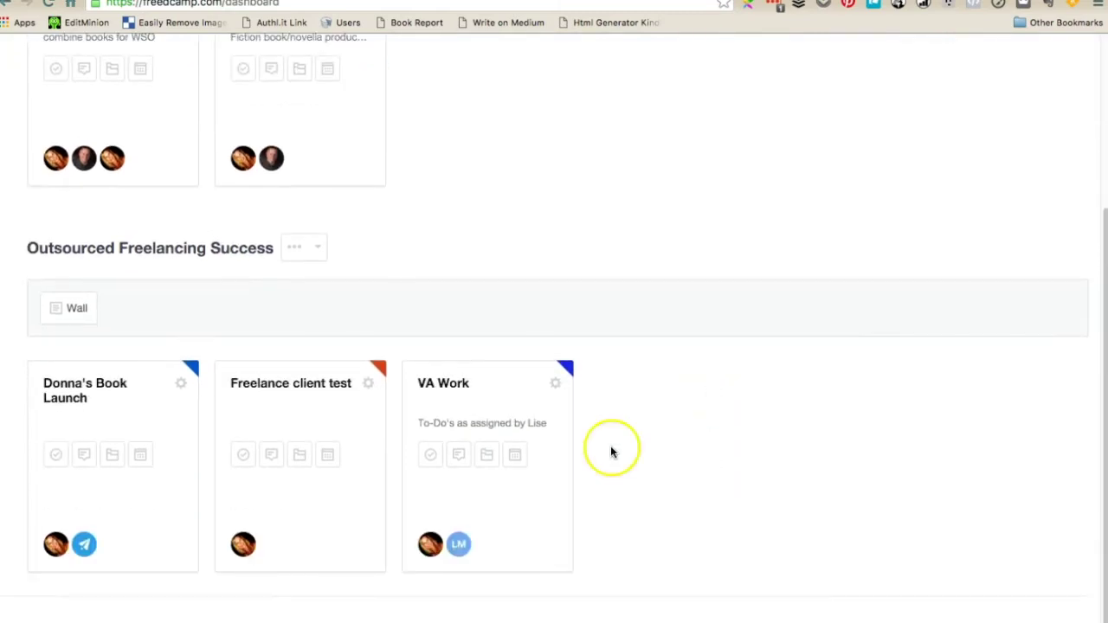
left_click(368, 384)
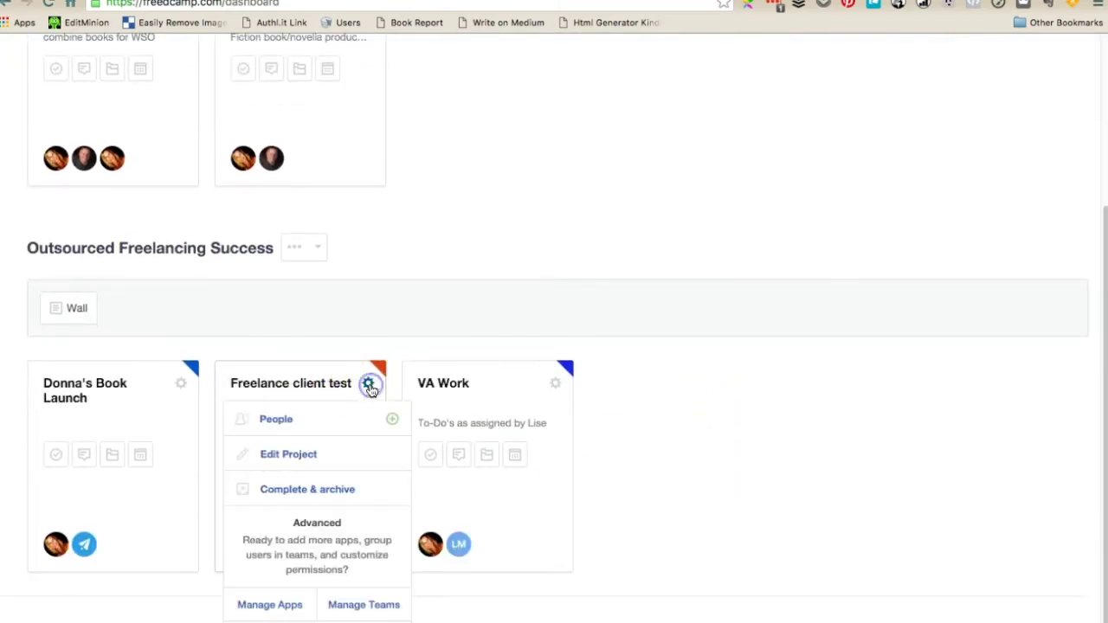
left_click(308, 458)
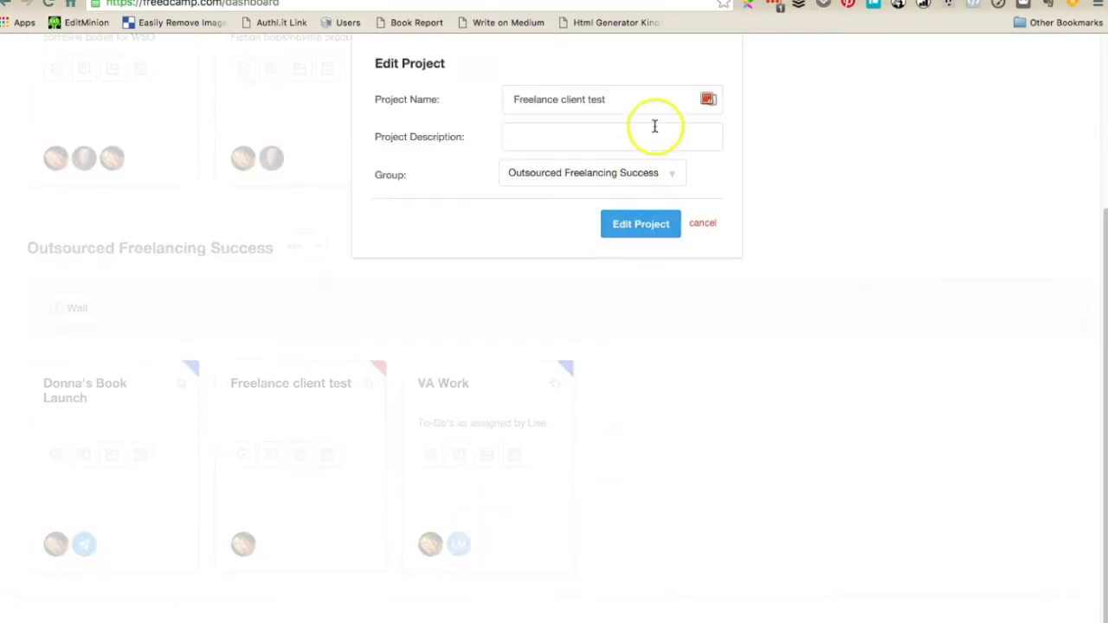
left_click(708, 100)
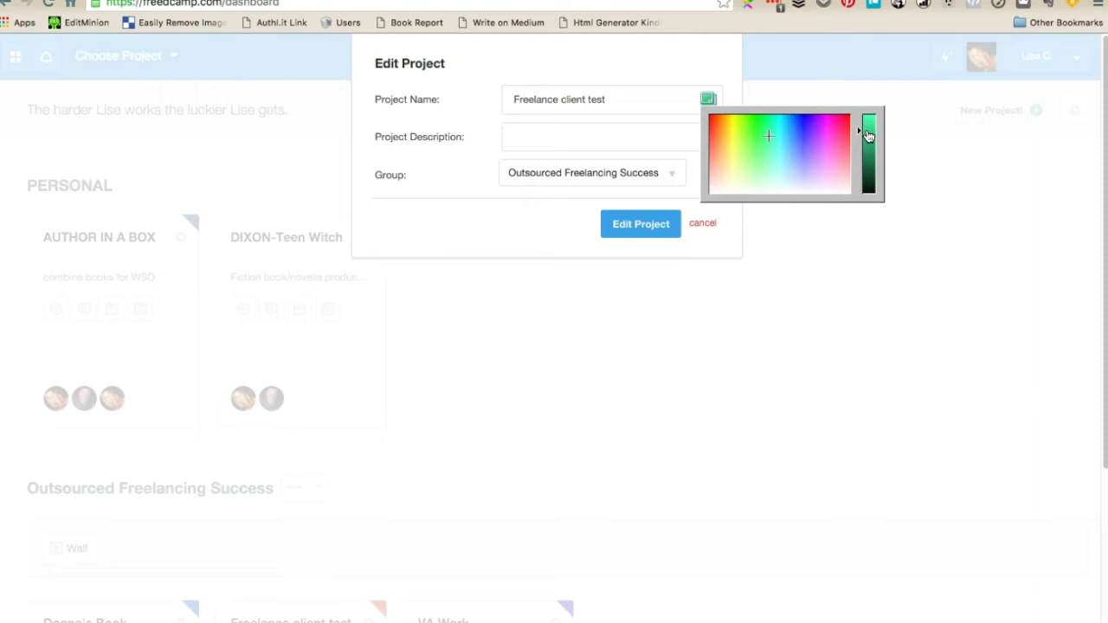
left_click(662, 229)
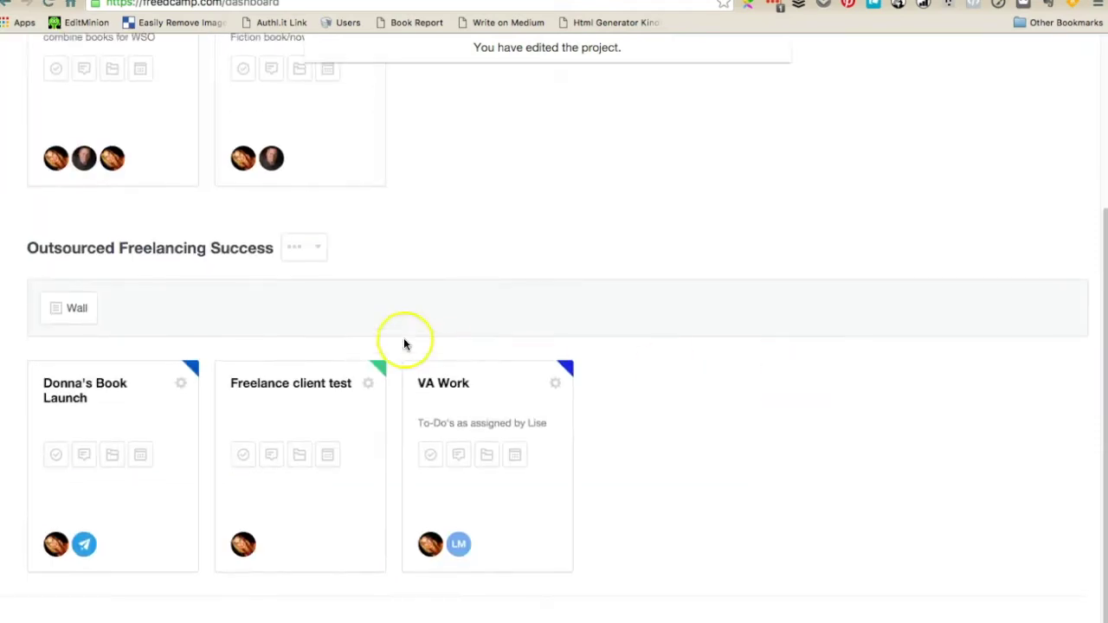
left_click(317, 384)
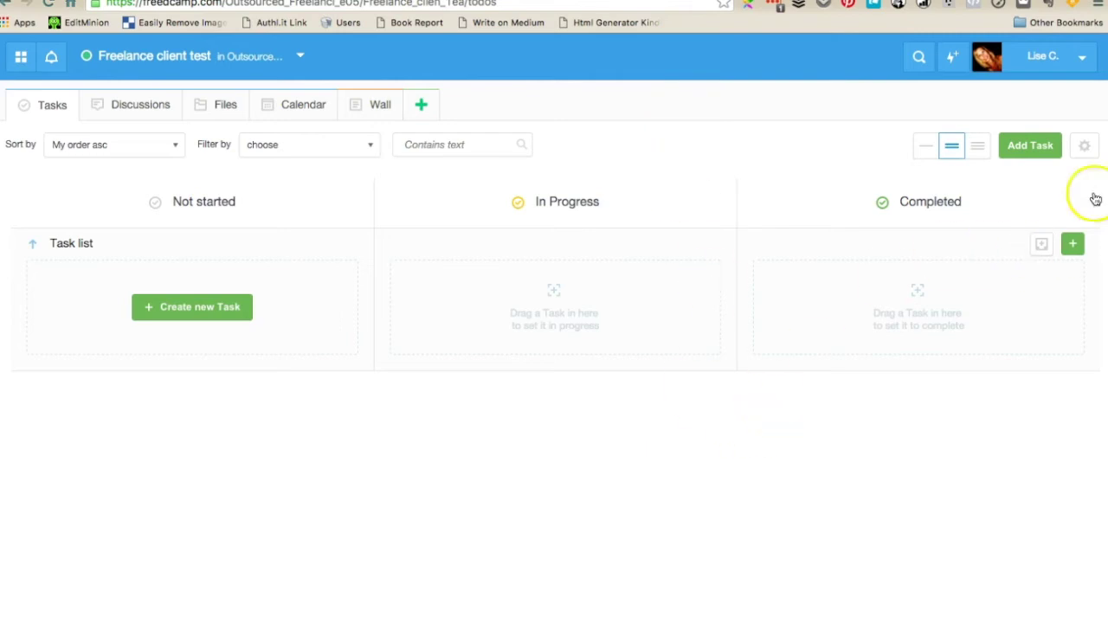
Switch the tasks to List View, then visit the empty Discussions and Files pages
left_click(1085, 146)
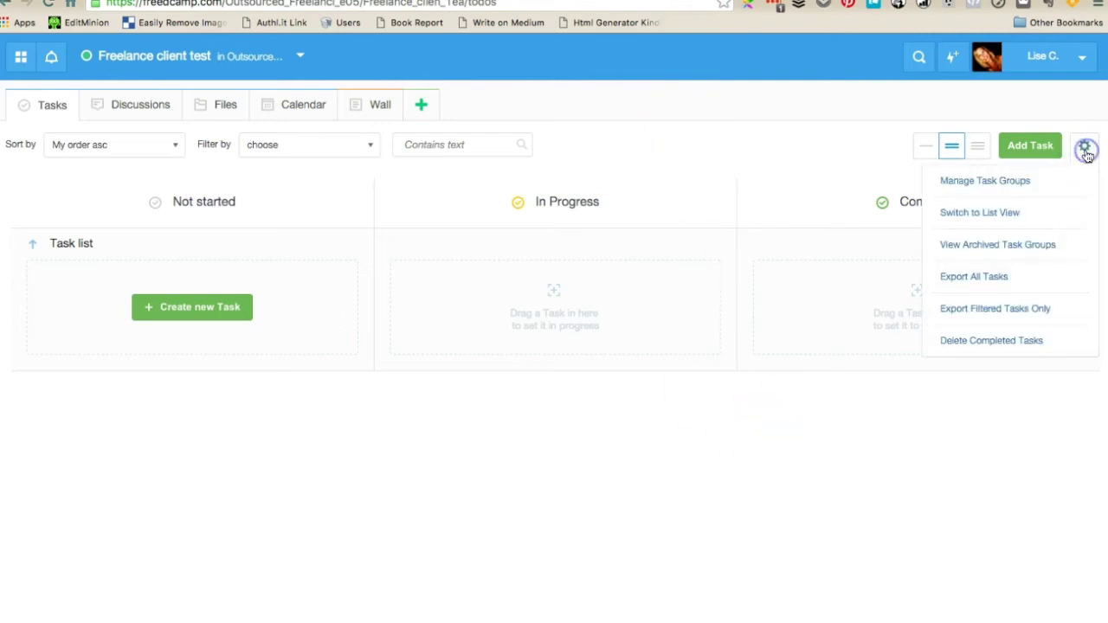
left_click(998, 212)
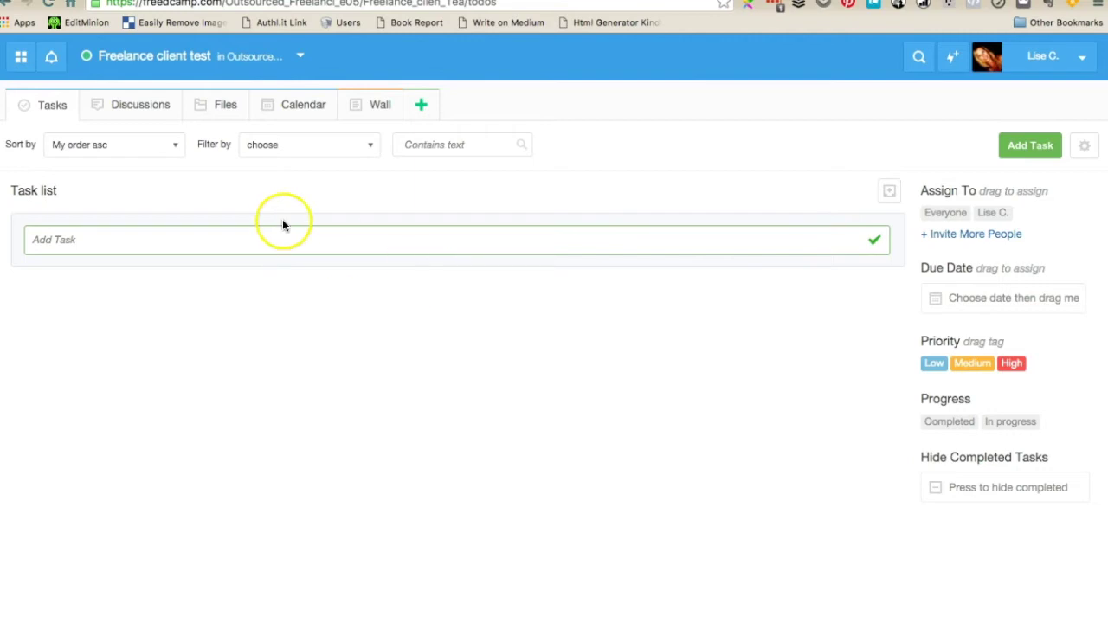
left_click(122, 105)
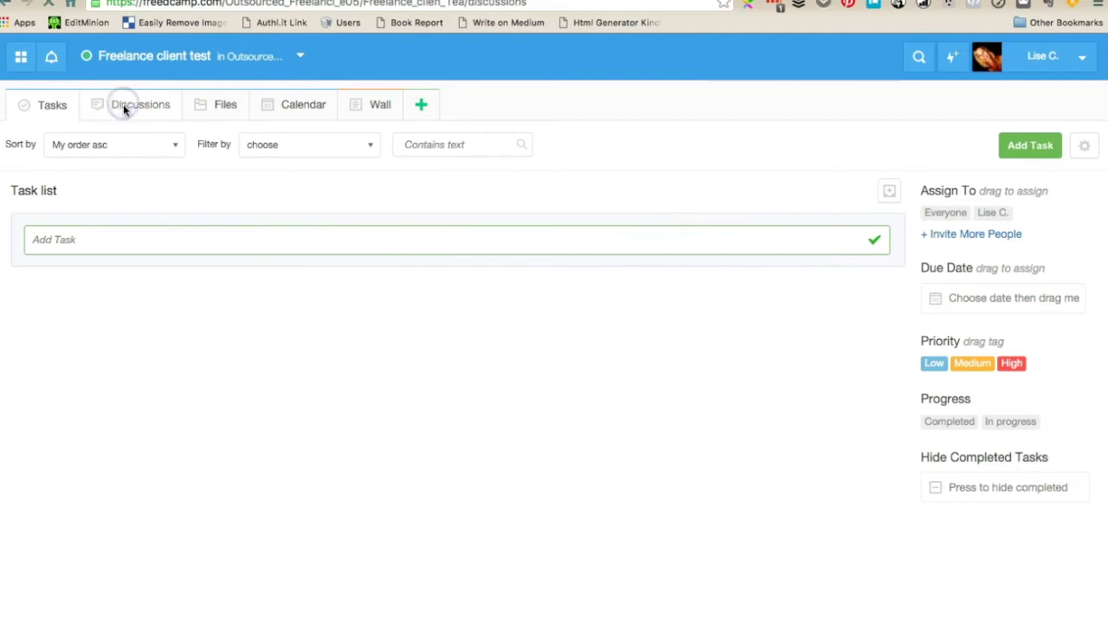
left_click(211, 118)
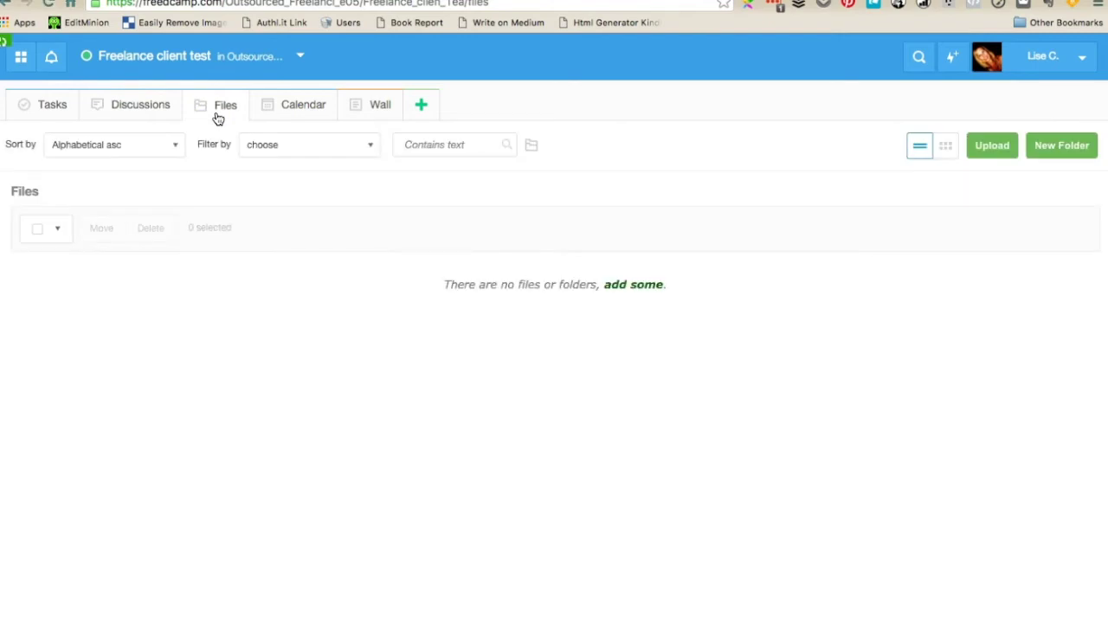
Browse the project's Calendar, Add More Applications and Wall pages, returning to Calendar
left_click(285, 111)
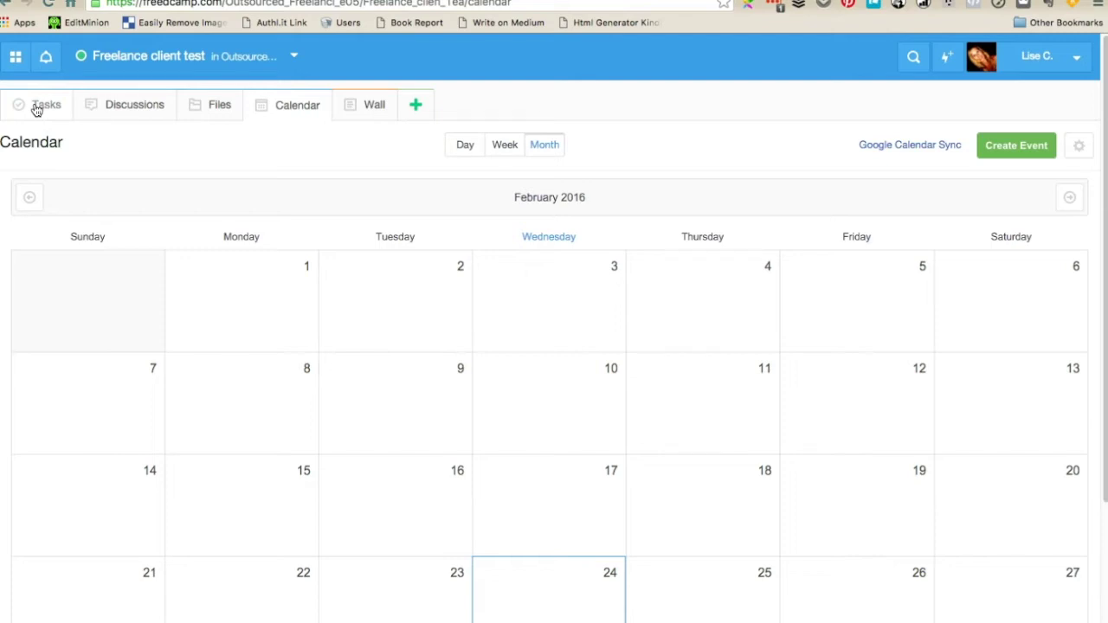
left_click(418, 111)
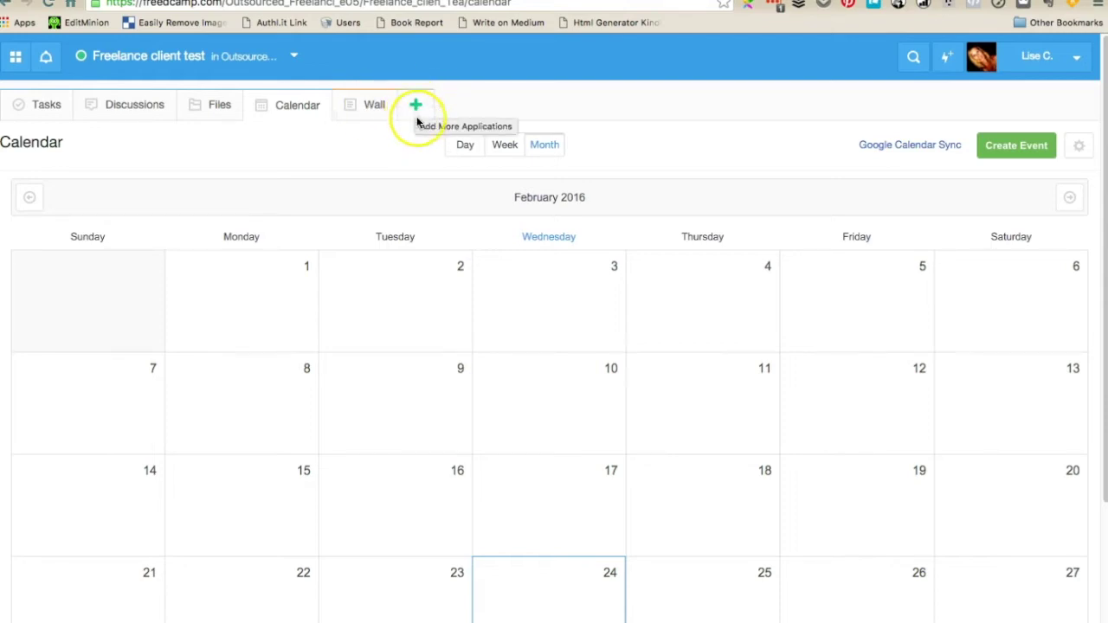
left_click(373, 107)
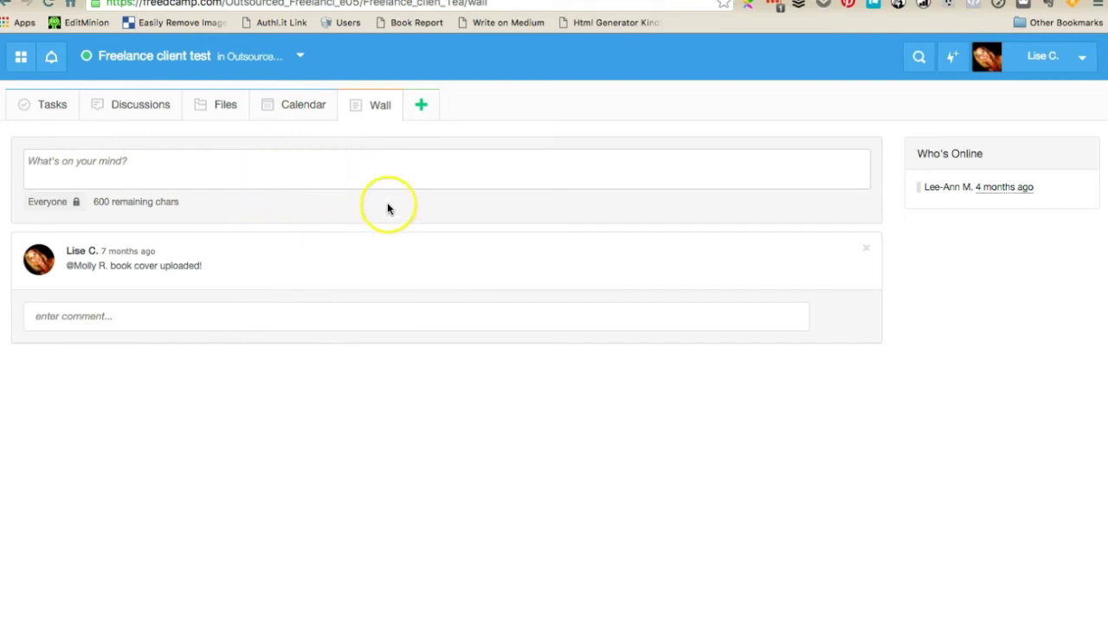
left_click(312, 113)
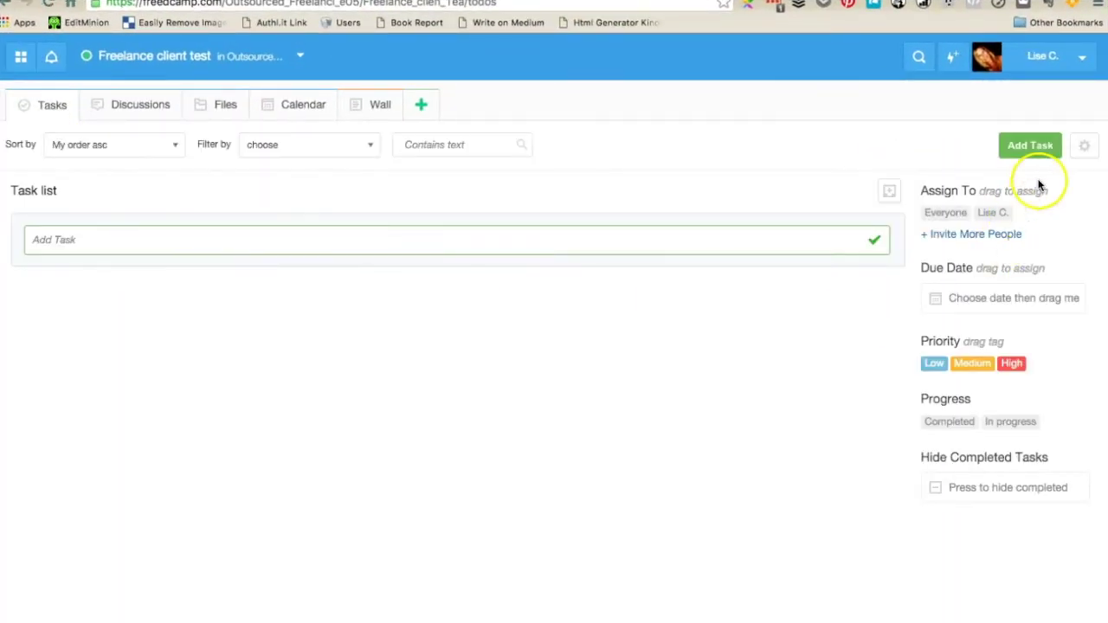
Switch the tasks to Kanban View with Not started, In Progress and Completed columns
left_click(1085, 147)
left_click(1028, 217)
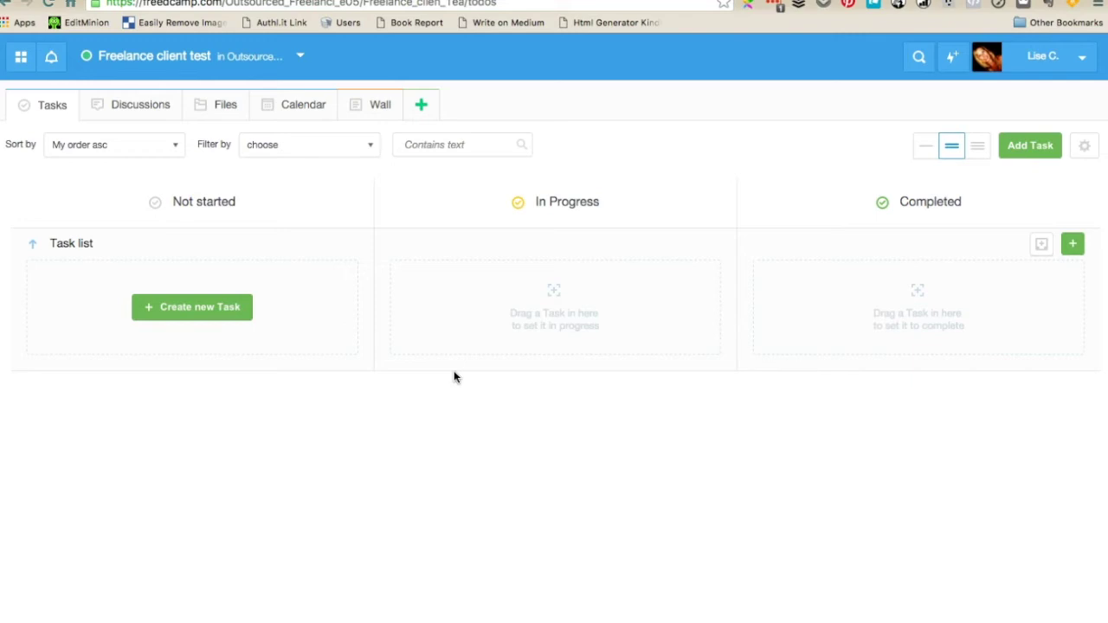
left_click(460, 374)
left_click(494, 415)
Add Pre-Launch and Book Launch task groups in Manage Task Groups
left_click(1084, 146)
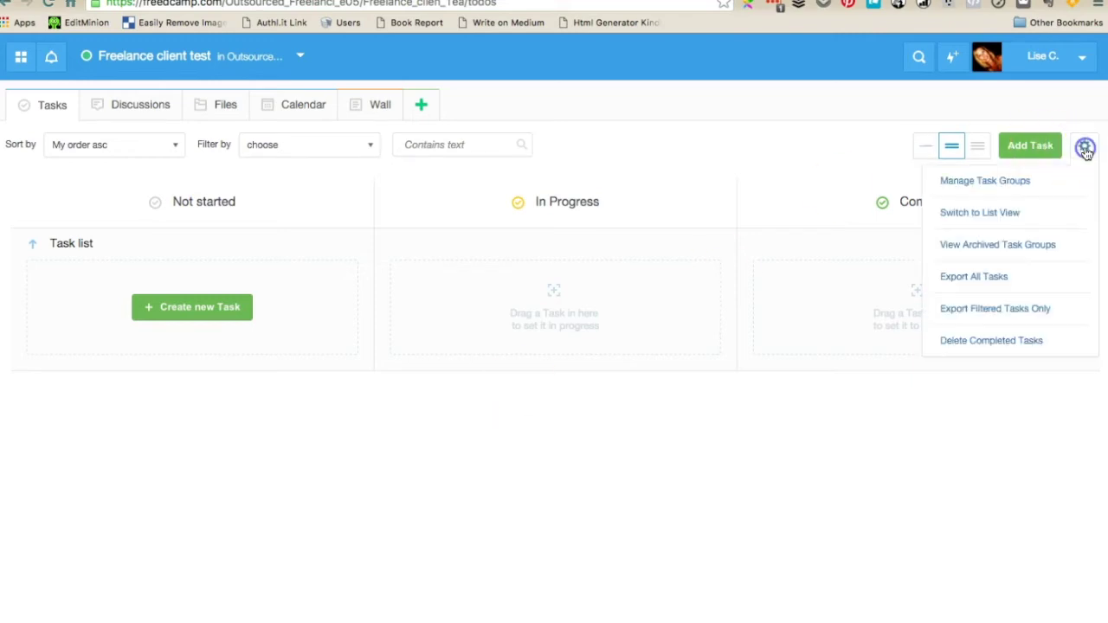
left_click(1021, 181)
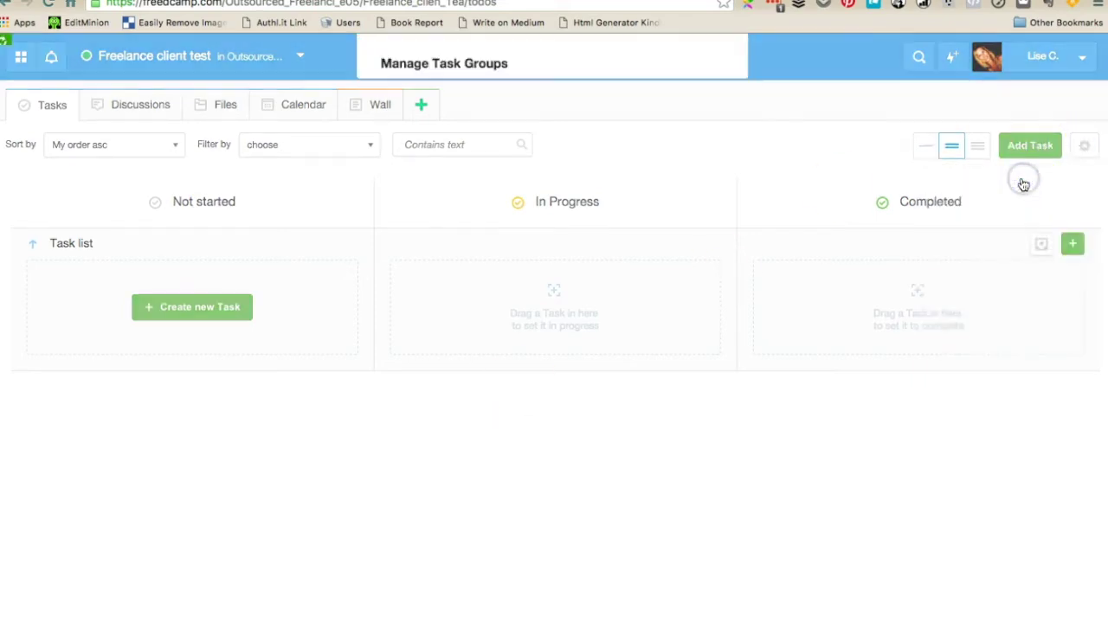
left_click(452, 153)
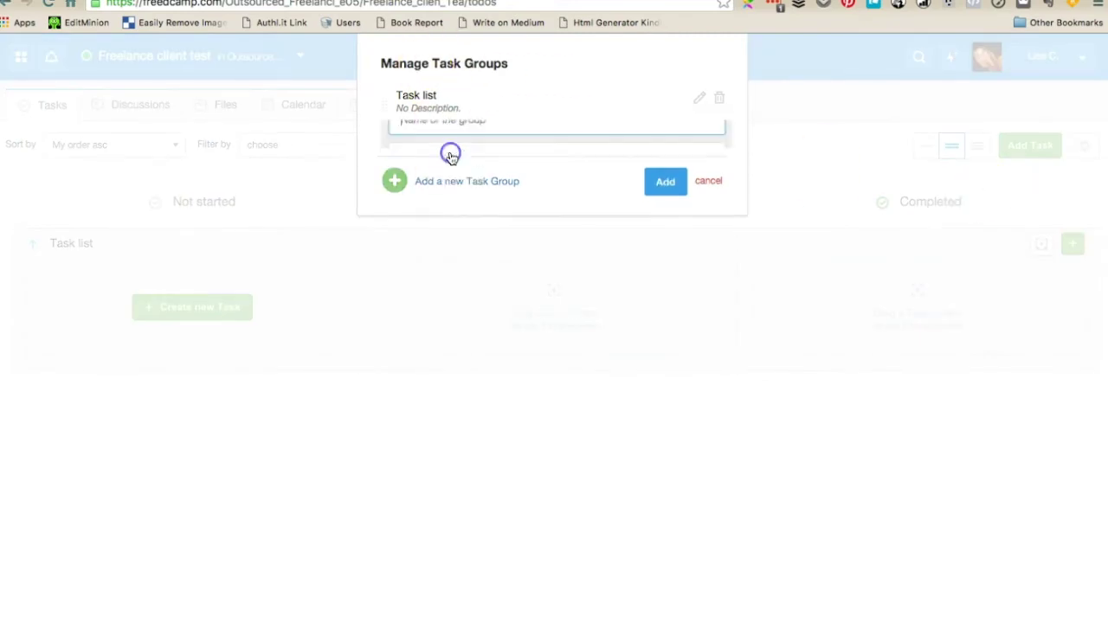
left_click(448, 145)
type("Pre-Launch")
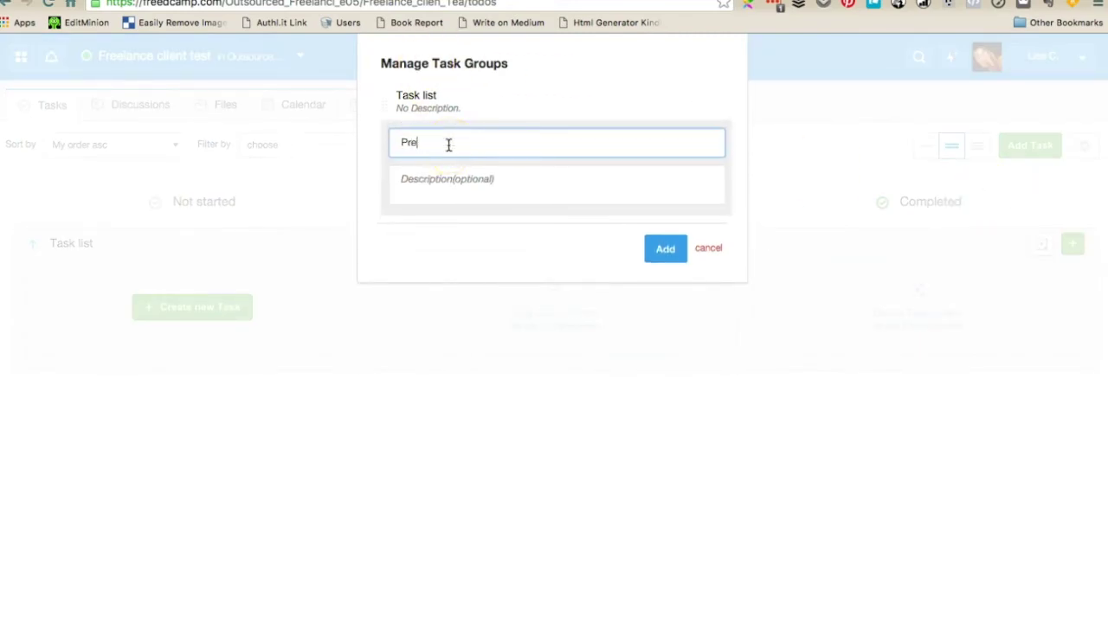
left_click(664, 250)
left_click(455, 198)
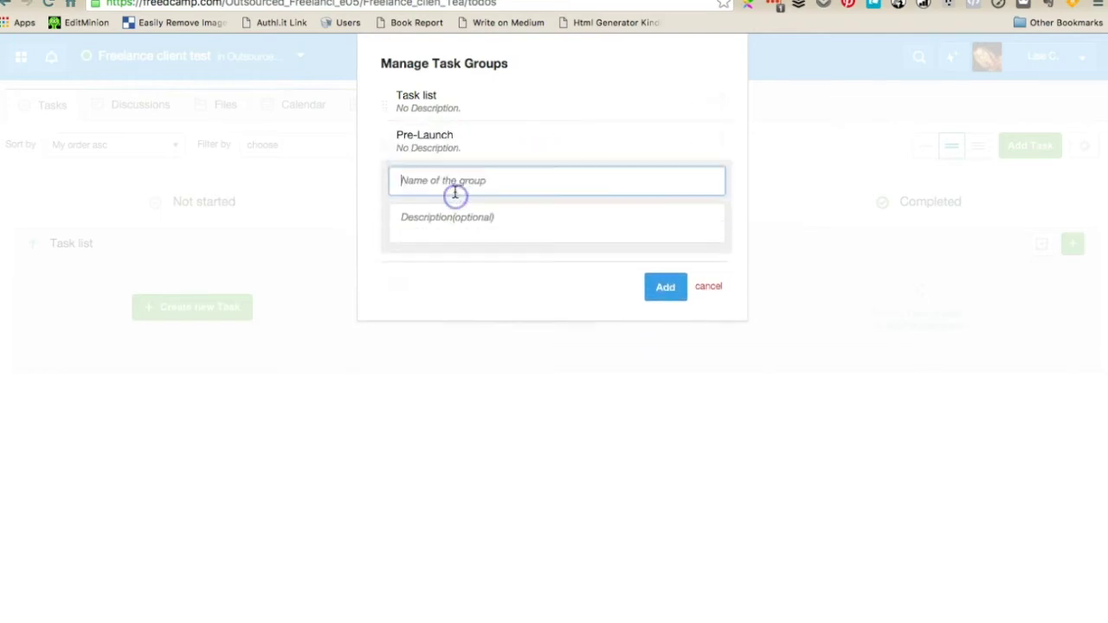
type("Book Launch")
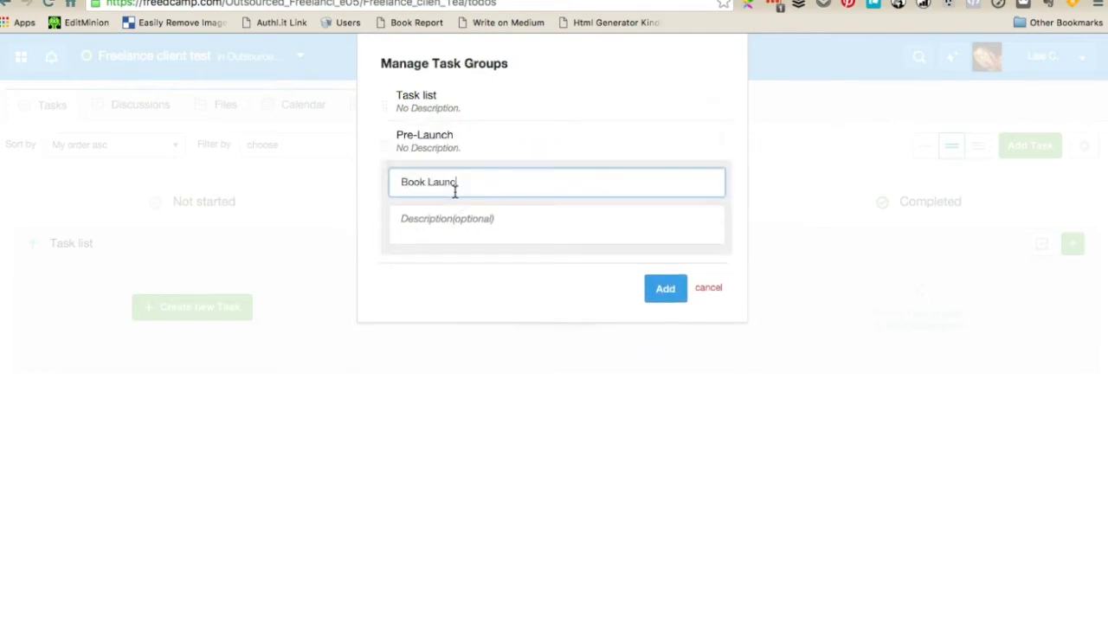
left_click(661, 291)
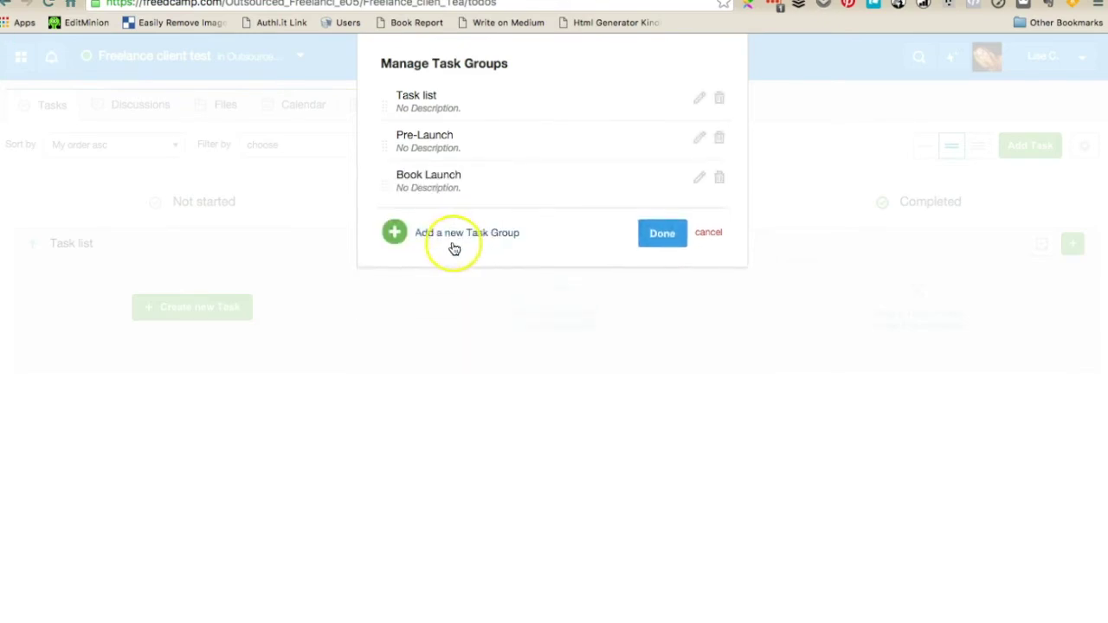
Add a Post-Launch task group, finish, and review the updated task board
left_click(438, 231)
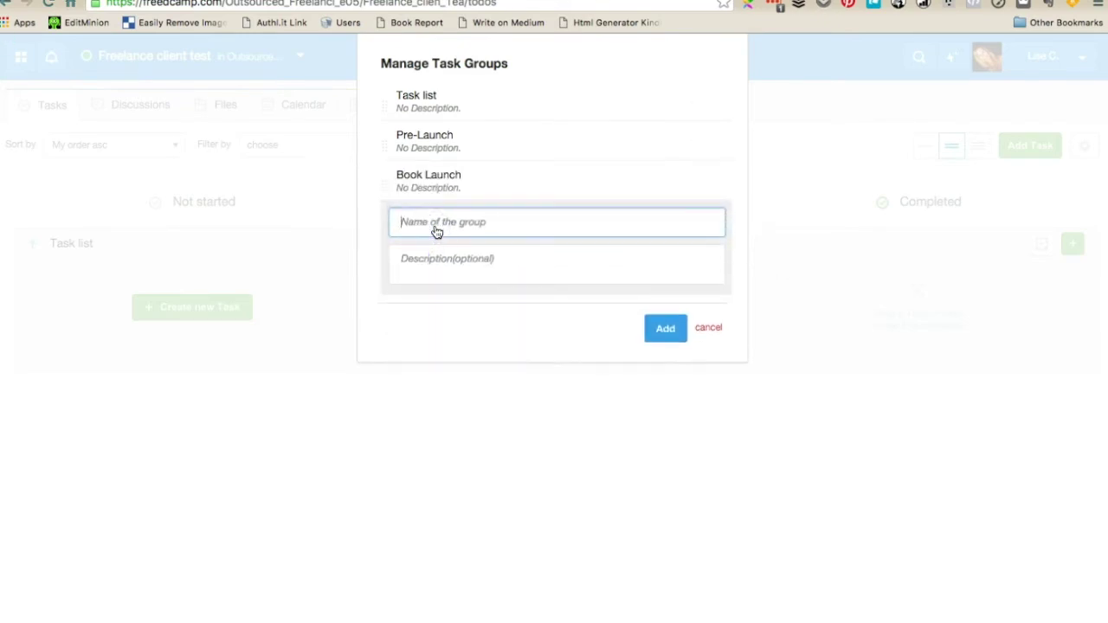
type("Post-Launch")
left_click(661, 334)
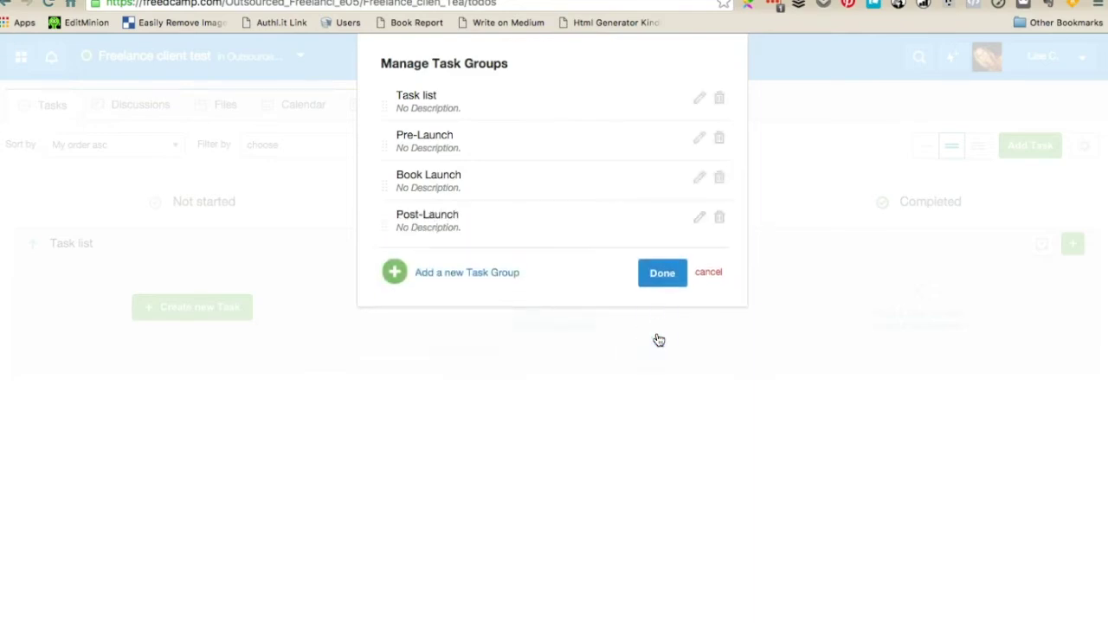
left_click(638, 274)
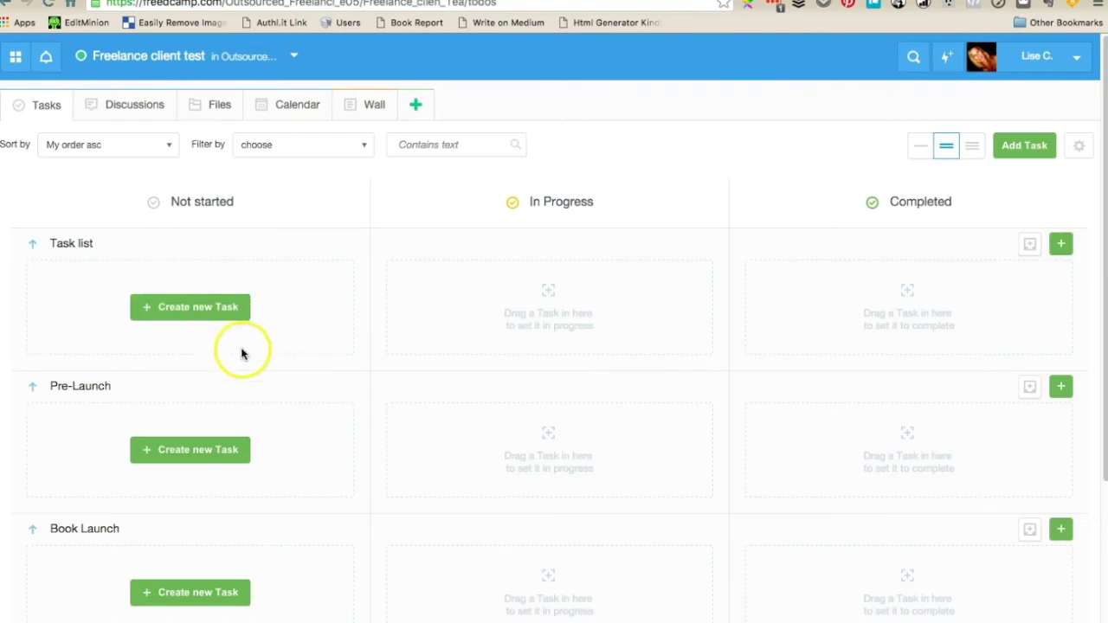
scroll(243, 351, "down", 1)
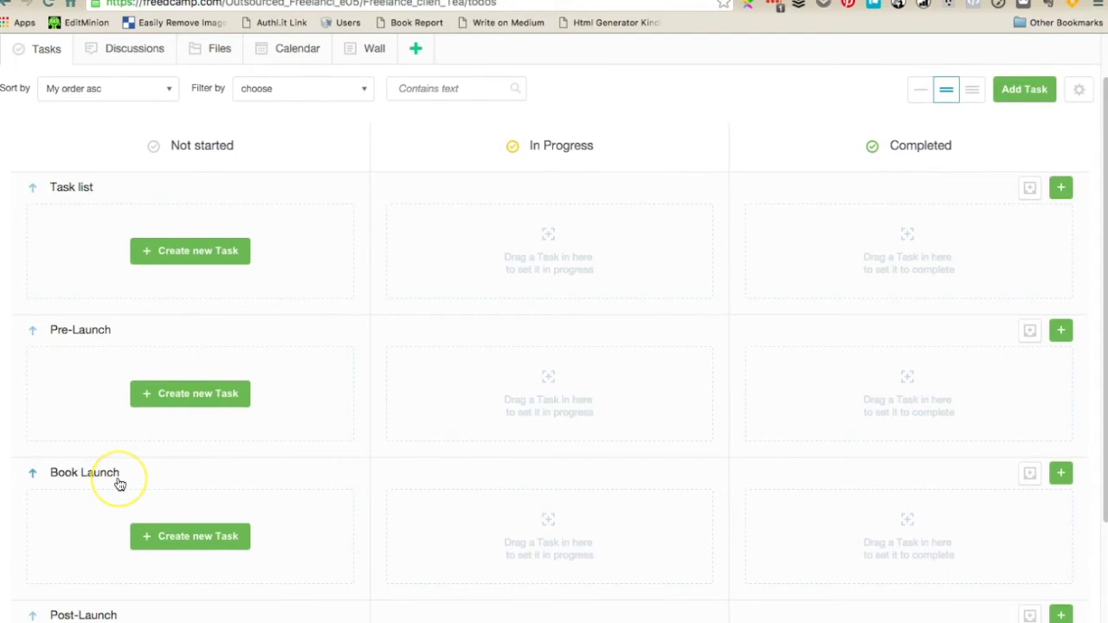
scroll(125, 483, "down", 3)
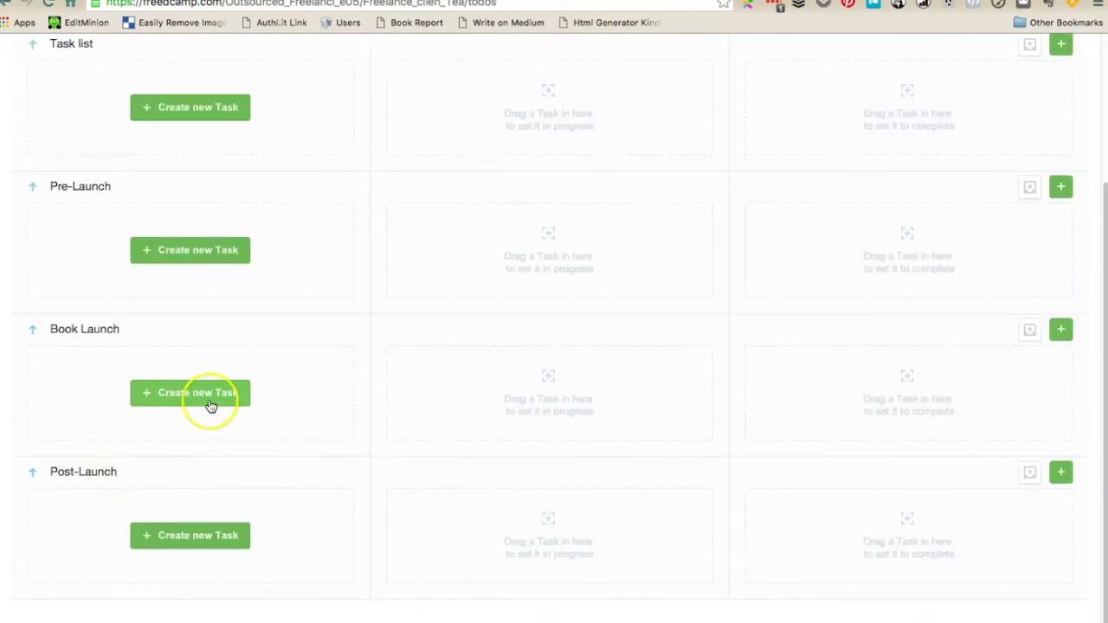
scroll(210, 406, "up", 3)
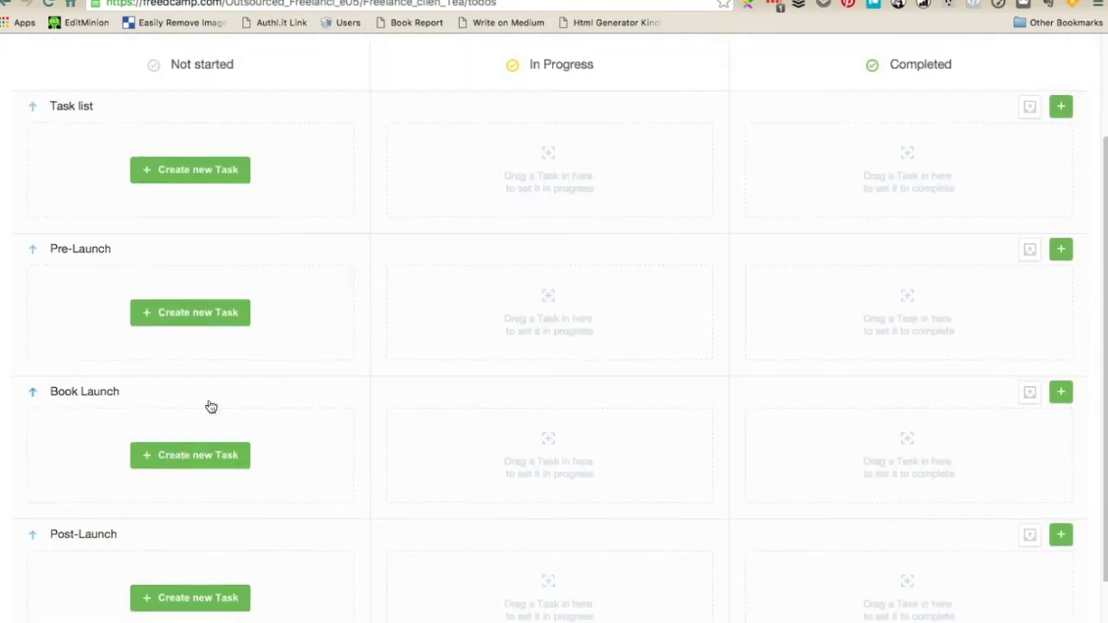
left_click(231, 387)
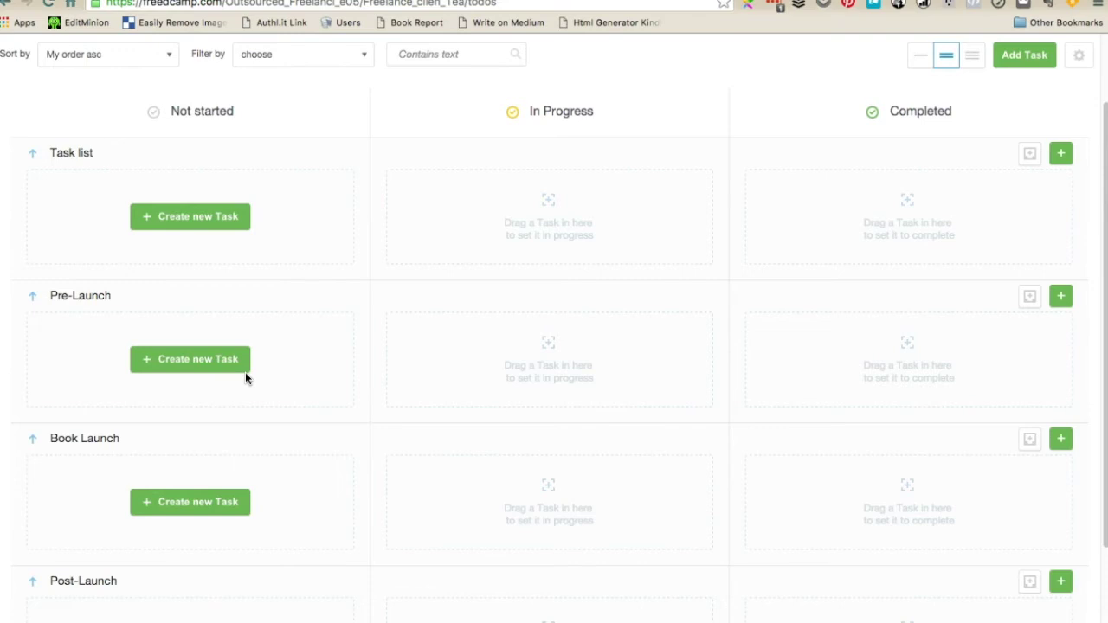
Start a Task list task titled 'Copywrite about page' with a numbered-list description
left_click(218, 214)
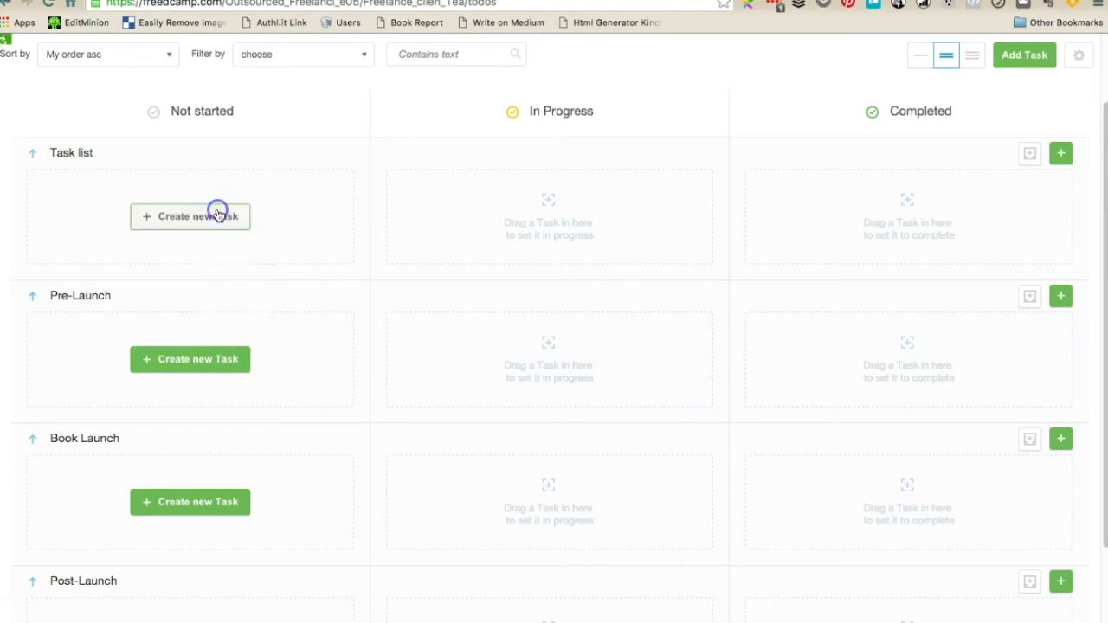
left_click(386, 135)
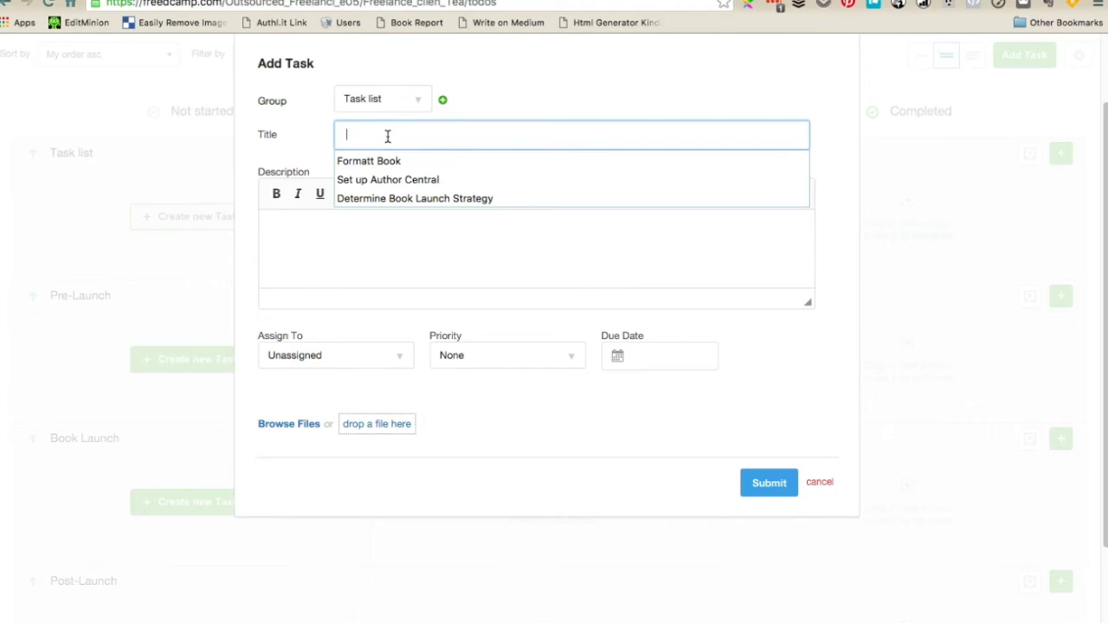
type("Copywrite abou")
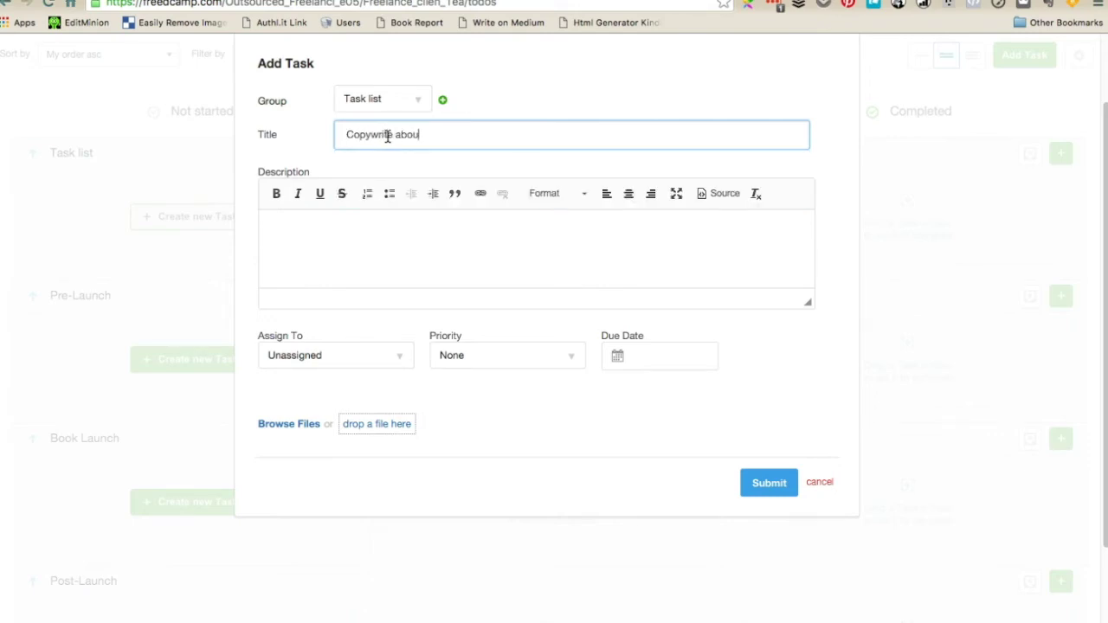
type("t page")
left_click(448, 252)
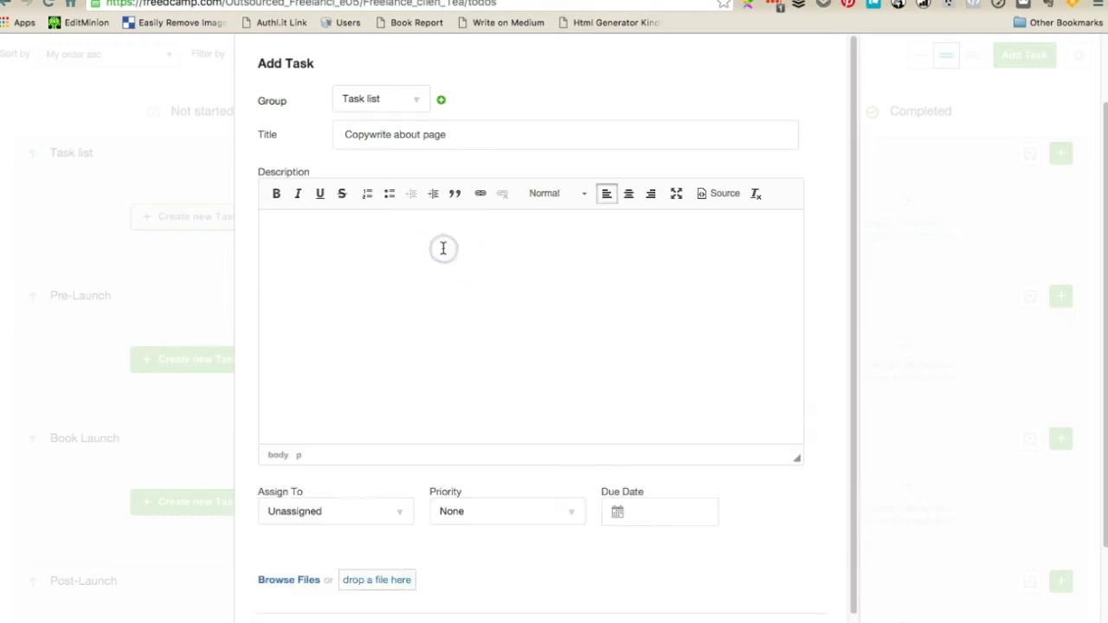
left_click(368, 193)
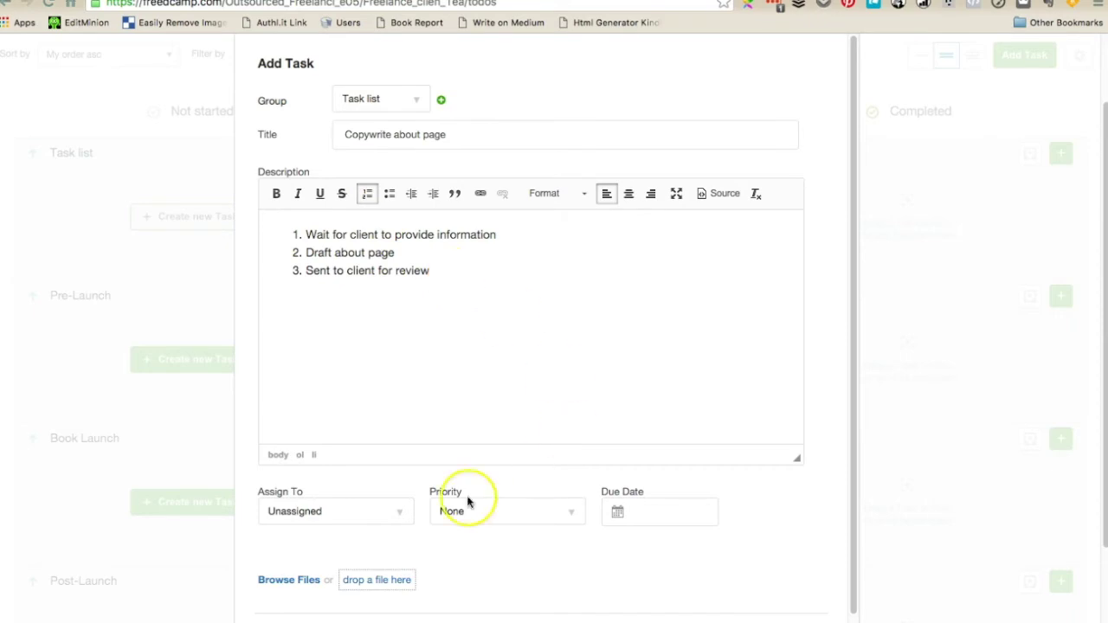
Assign the task to Everyone, High priority, due Feb 28, 2016, and submit it
left_click(380, 518)
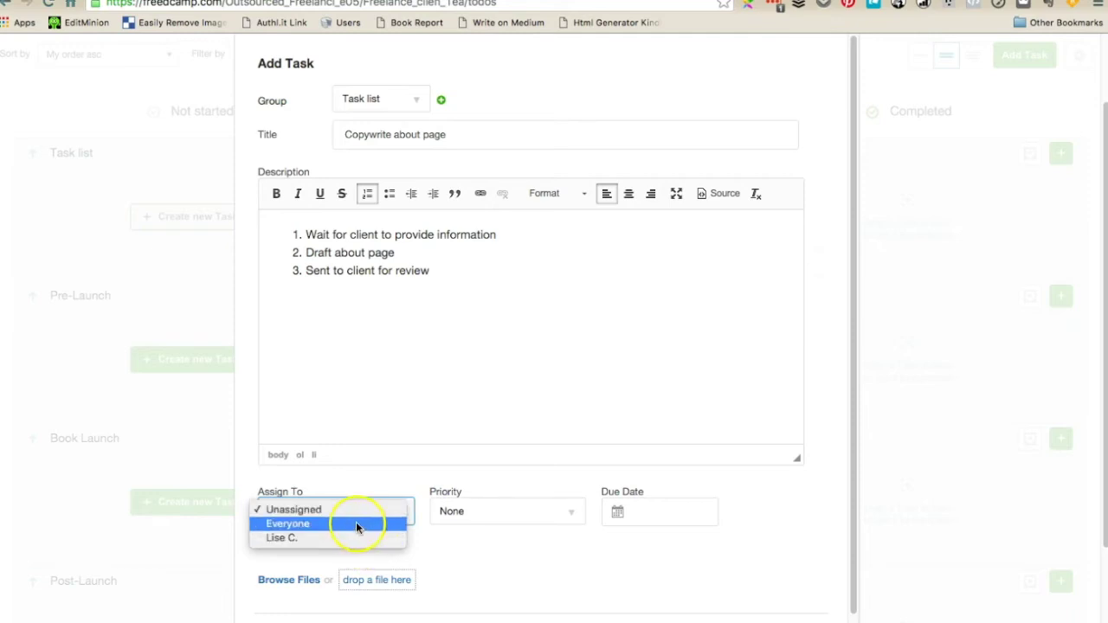
left_click(355, 523)
left_click(459, 513)
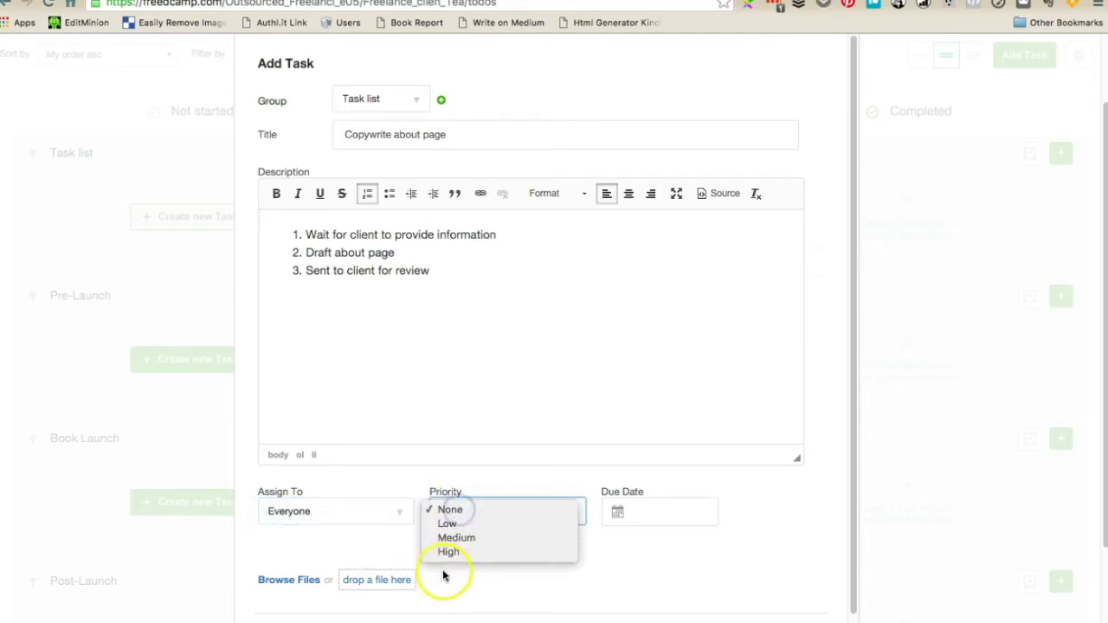
left_click(457, 552)
left_click(638, 511)
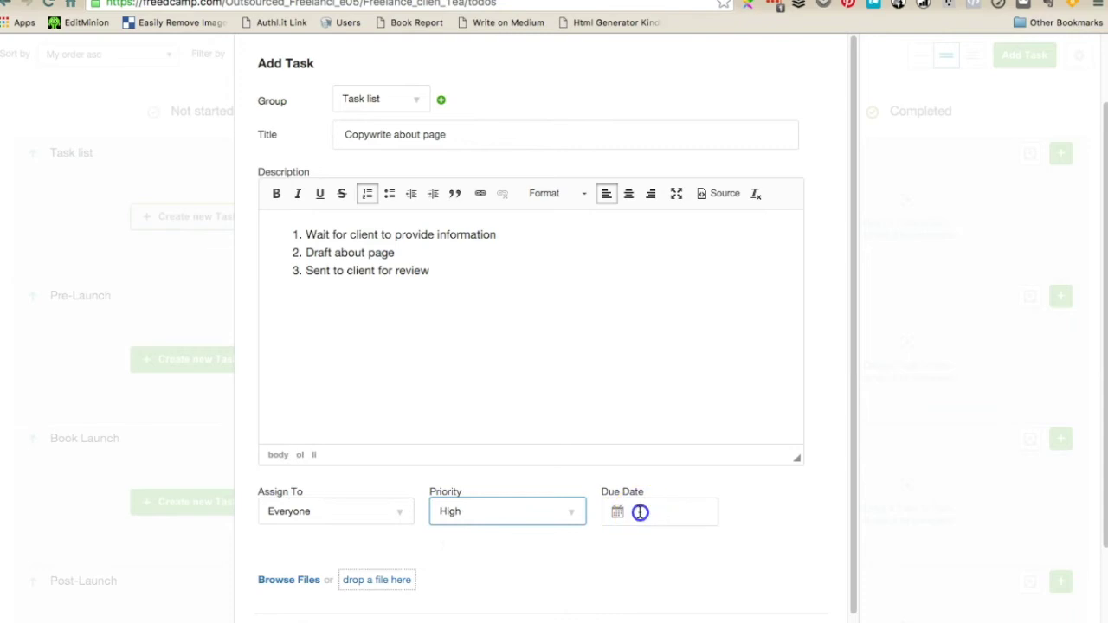
left_click(618, 483)
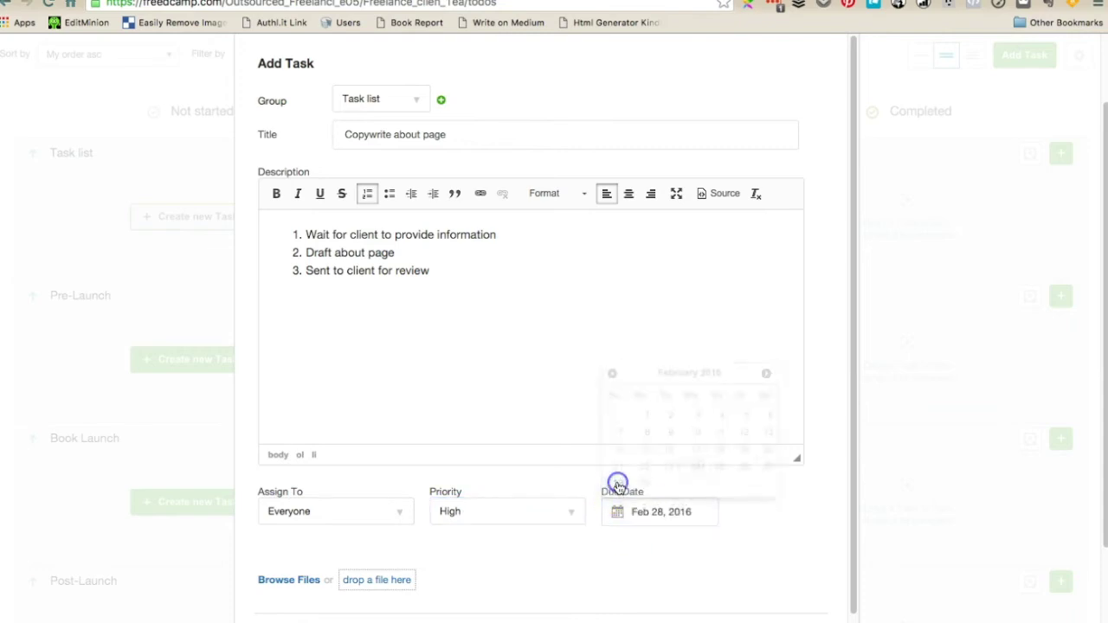
scroll(562, 552, "down", 3)
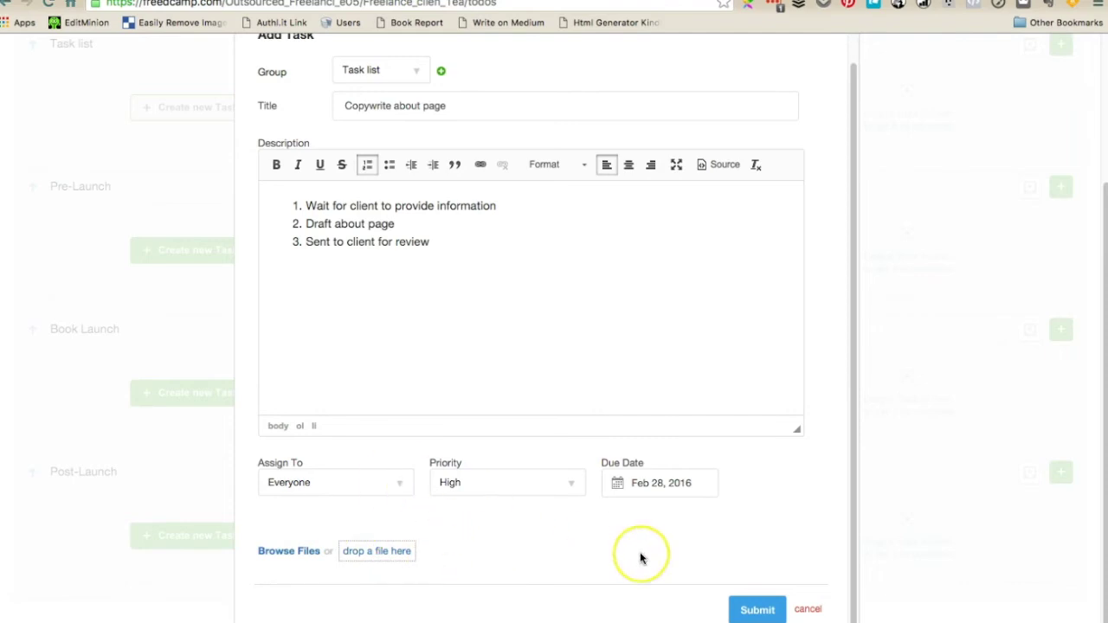
left_click(745, 609)
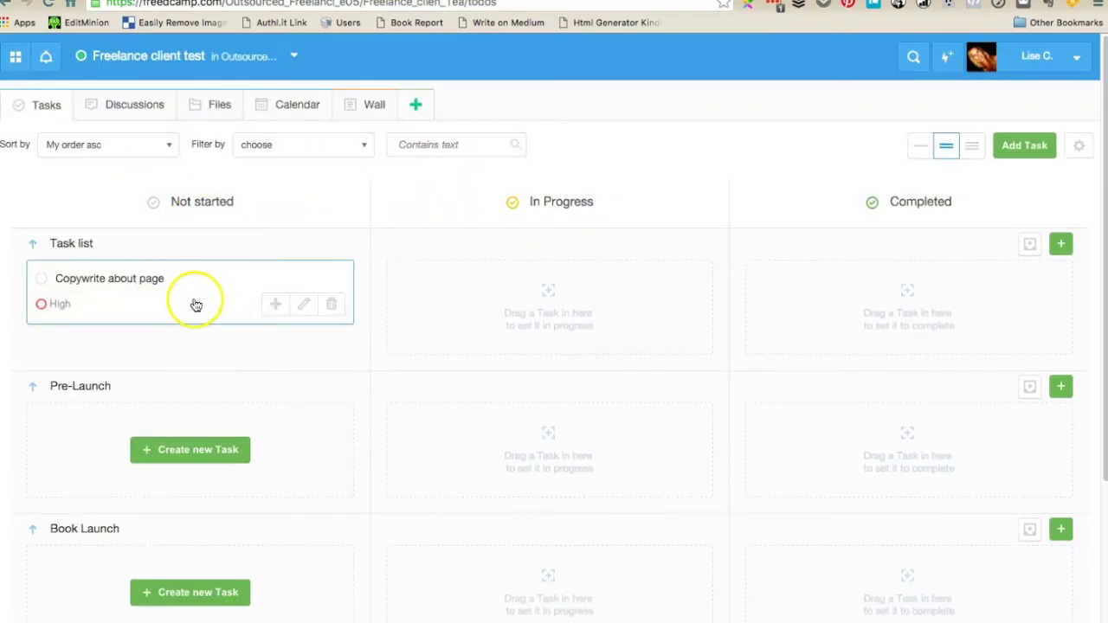
Try the task board's List View, return to Kanban View, and move Copywrite about page into In Progress
left_click(1082, 147)
left_click(999, 212)
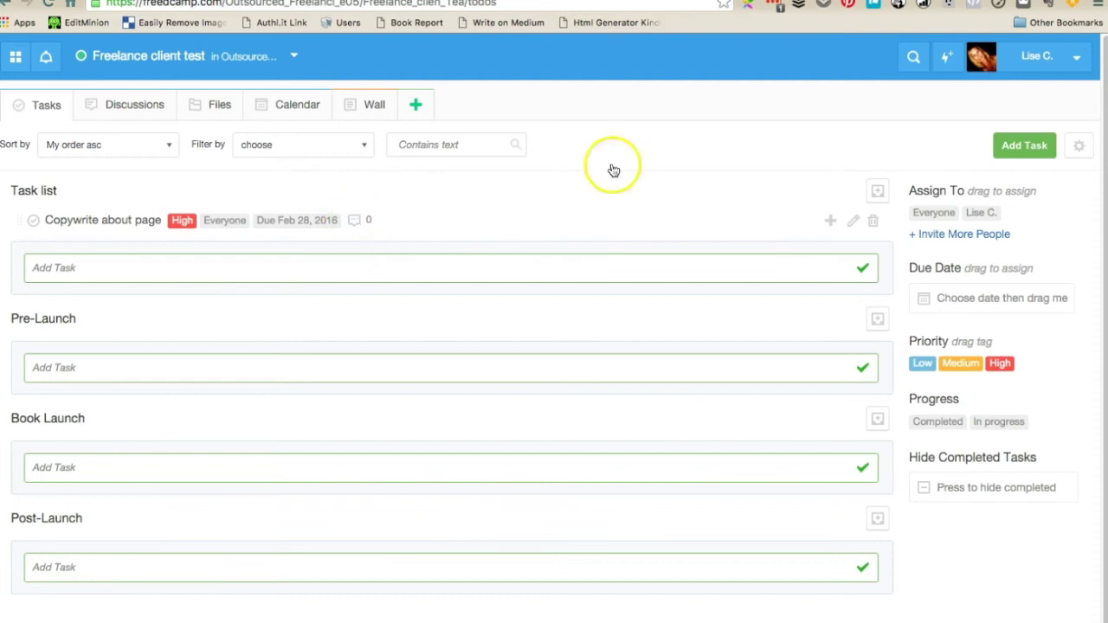
left_click(1080, 147)
left_click(991, 213)
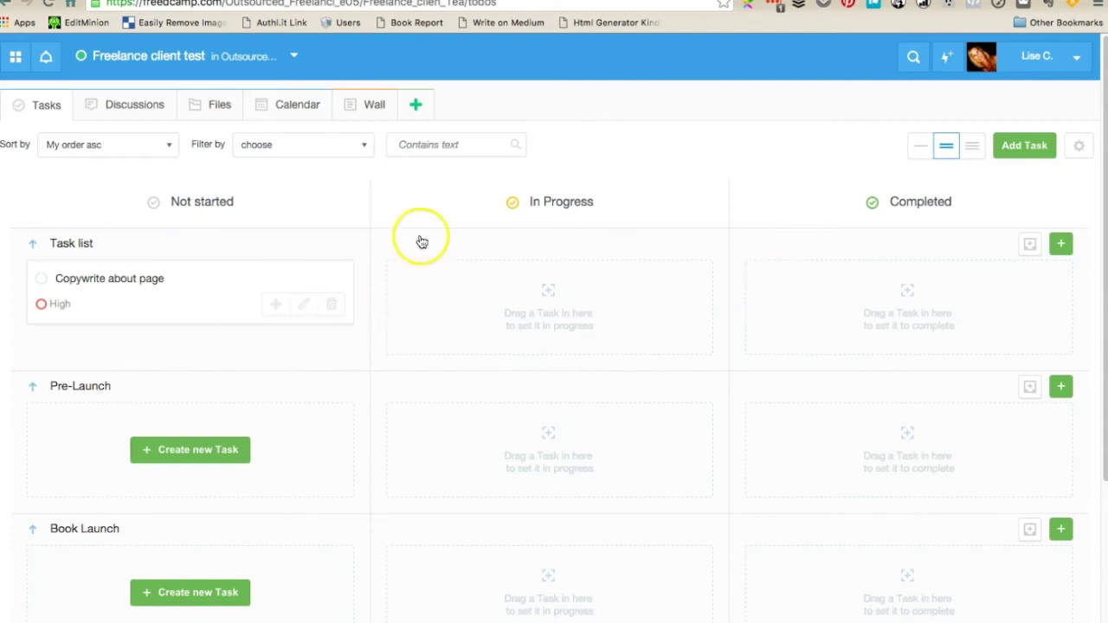
left_click_drag(180, 302, 476, 309)
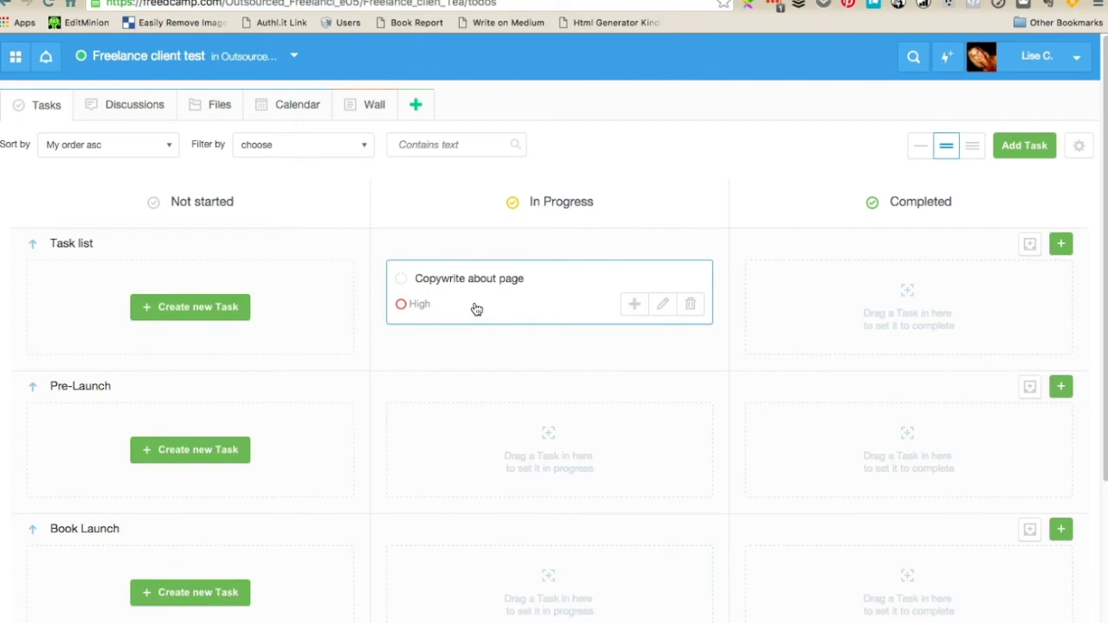
Post the comment 'This is comment' on Copywrite about page, then view the project's Files
left_click(475, 308)
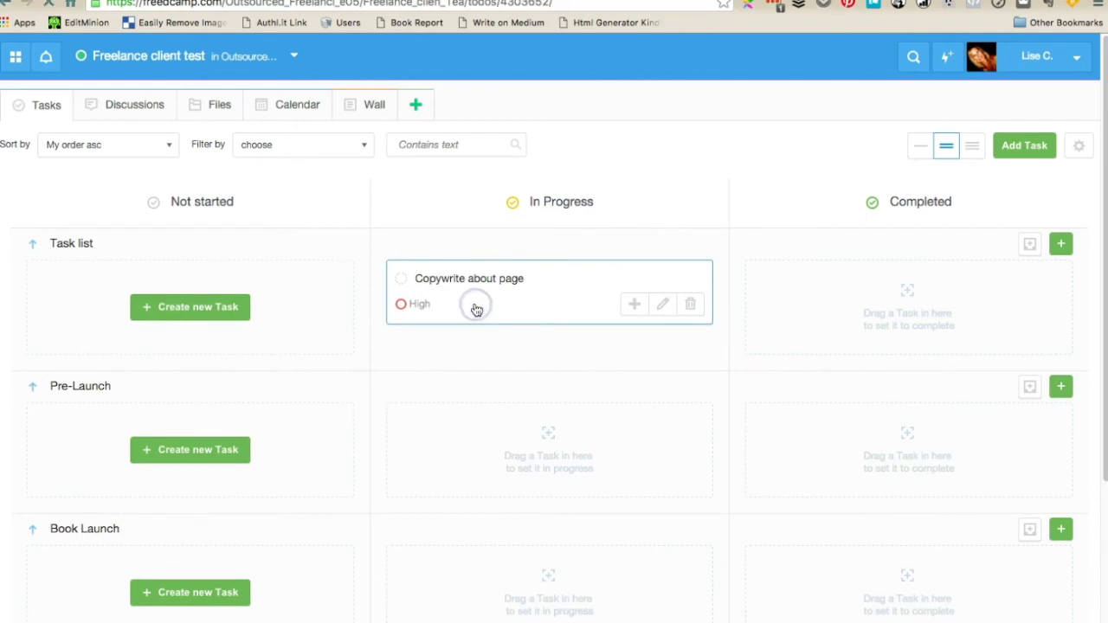
scroll(454, 526, "down", 3)
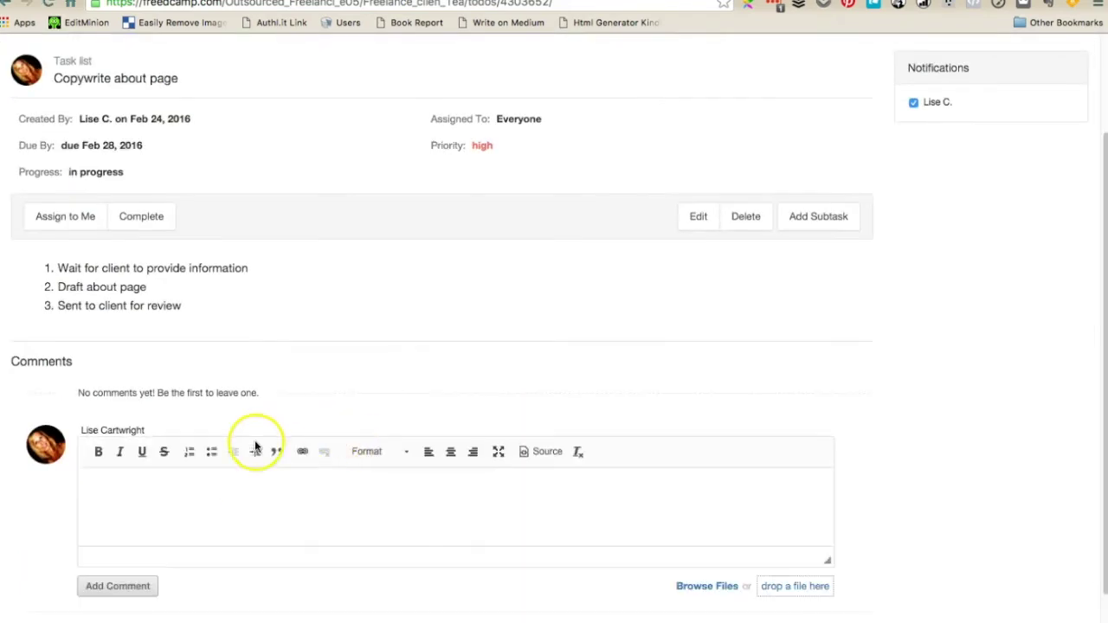
left_click(265, 508)
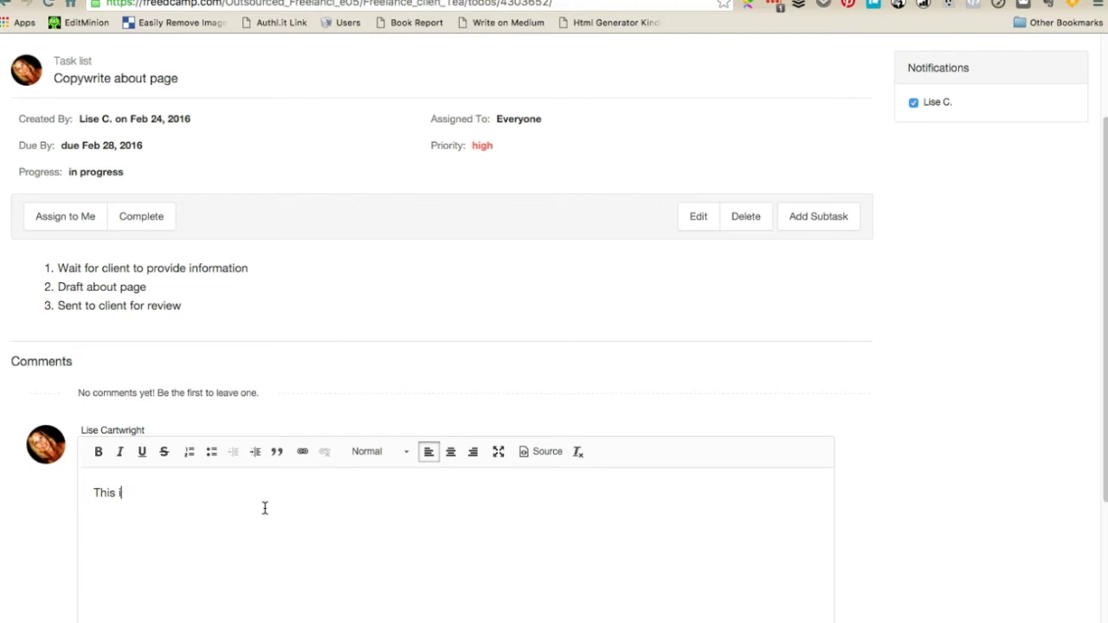
type("This is comment")
scroll(514, 462, "down", 5)
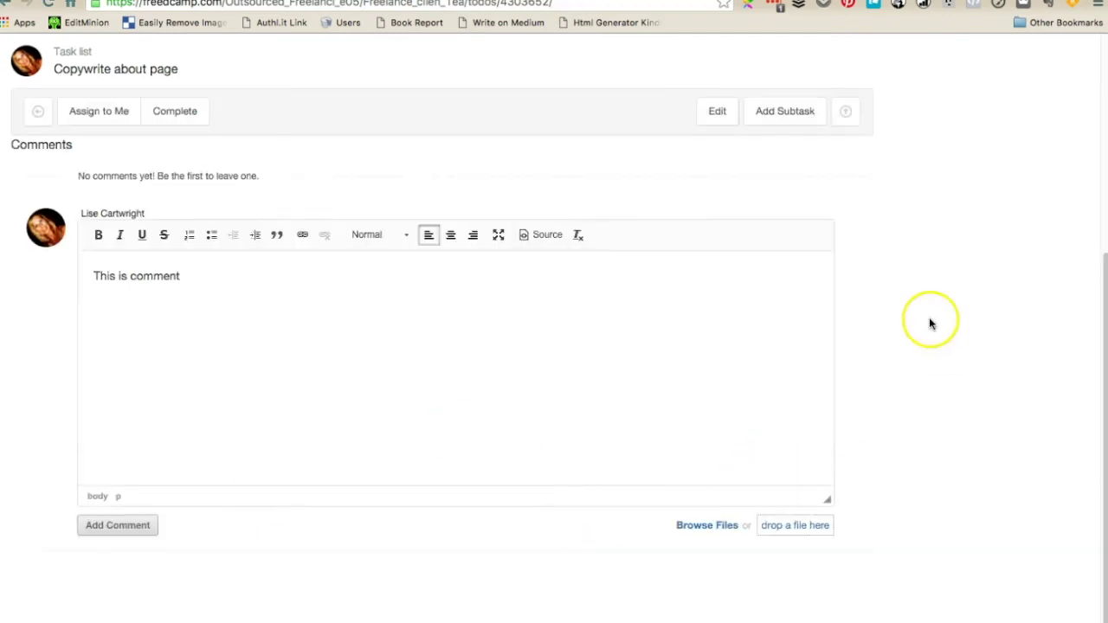
scroll(931, 324, "up", 8)
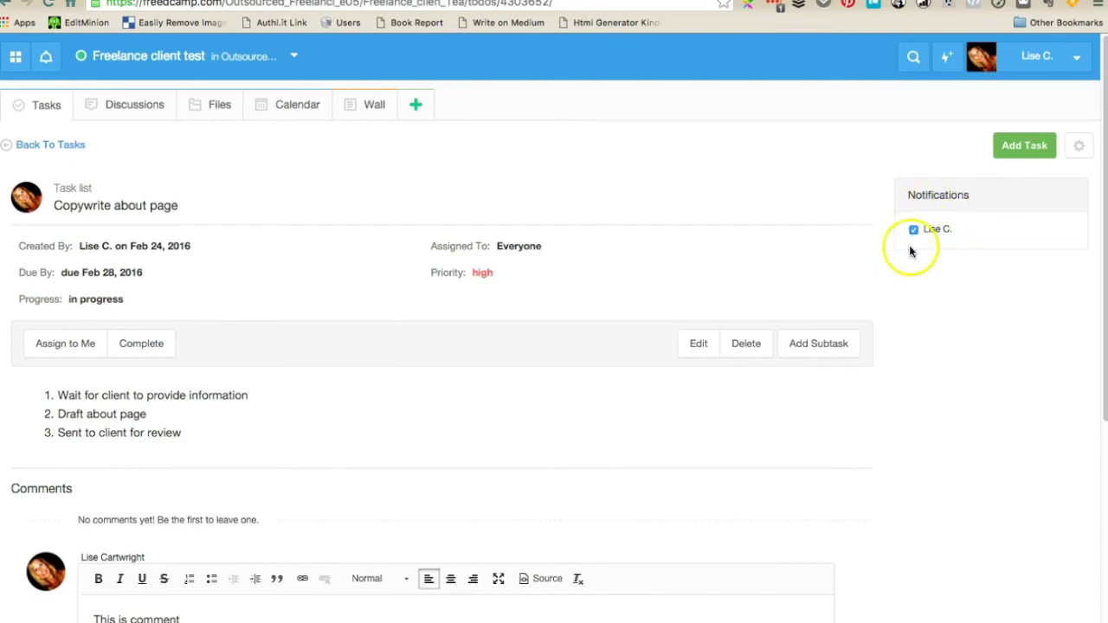
scroll(943, 374, "down", 1)
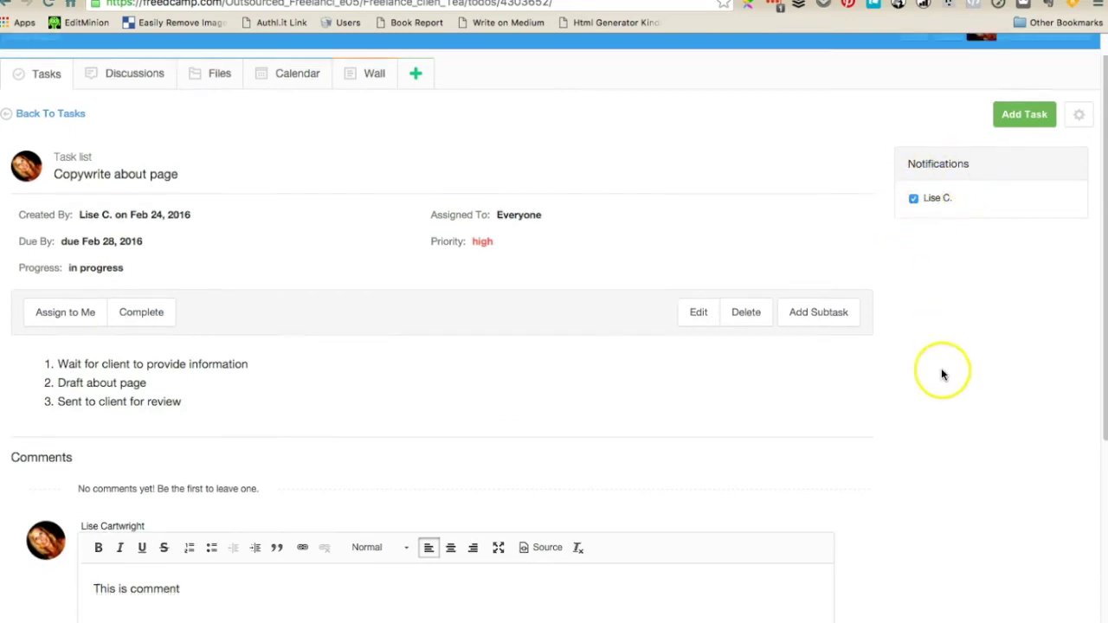
scroll(943, 374, "down", 5)
left_click(119, 525)
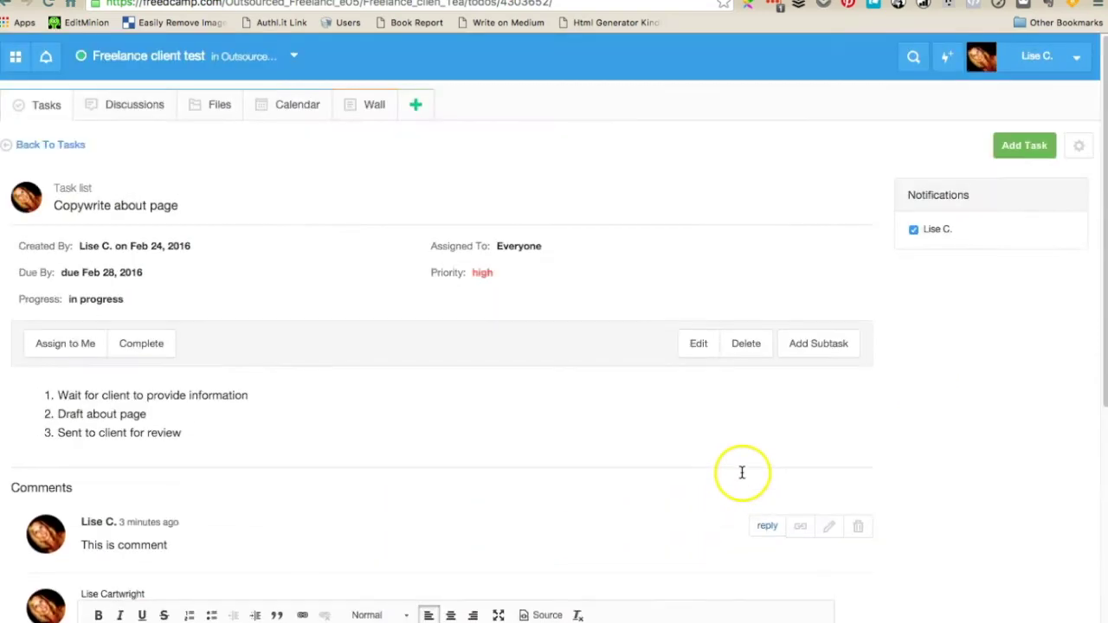
left_click(205, 105)
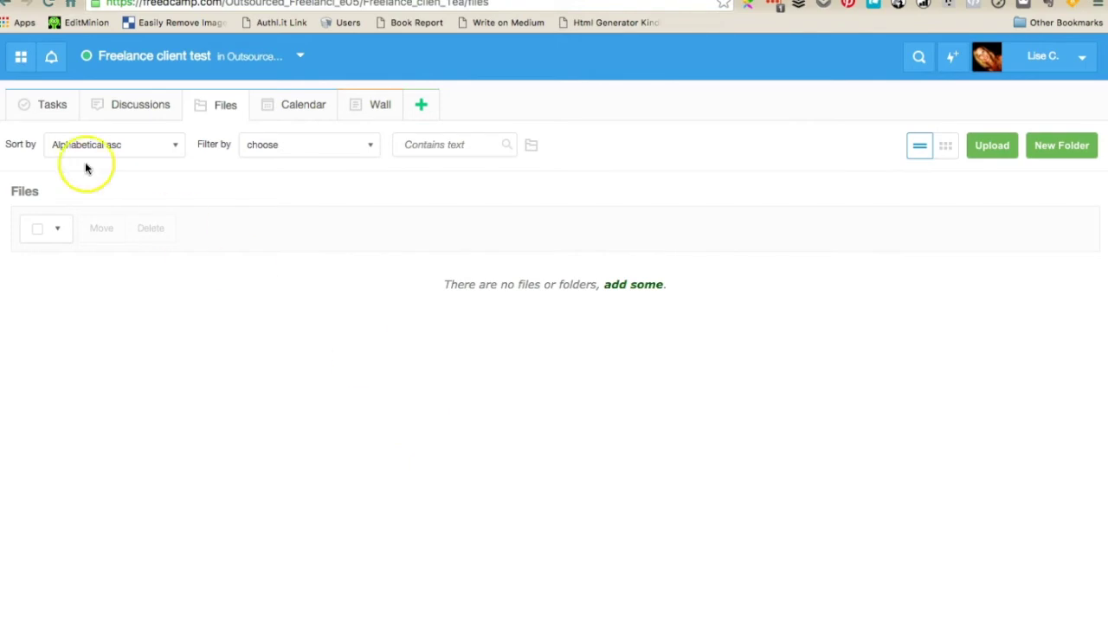
Move Copywrite about page to Completed and back to Not started, then view the Calendar
left_click(45, 106)
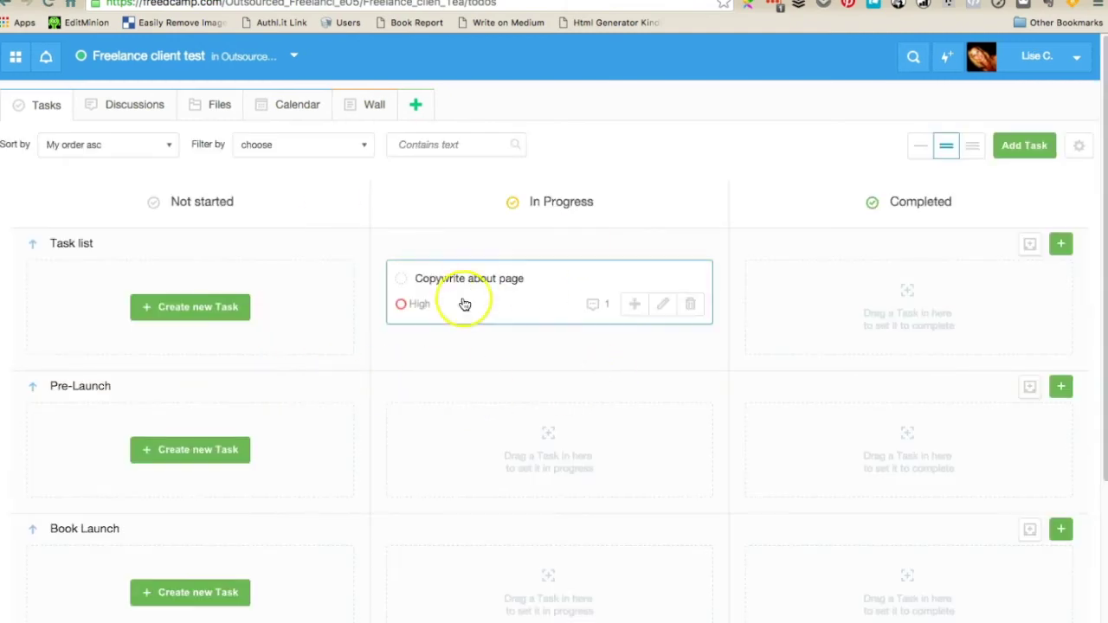
left_click_drag(464, 304, 824, 312)
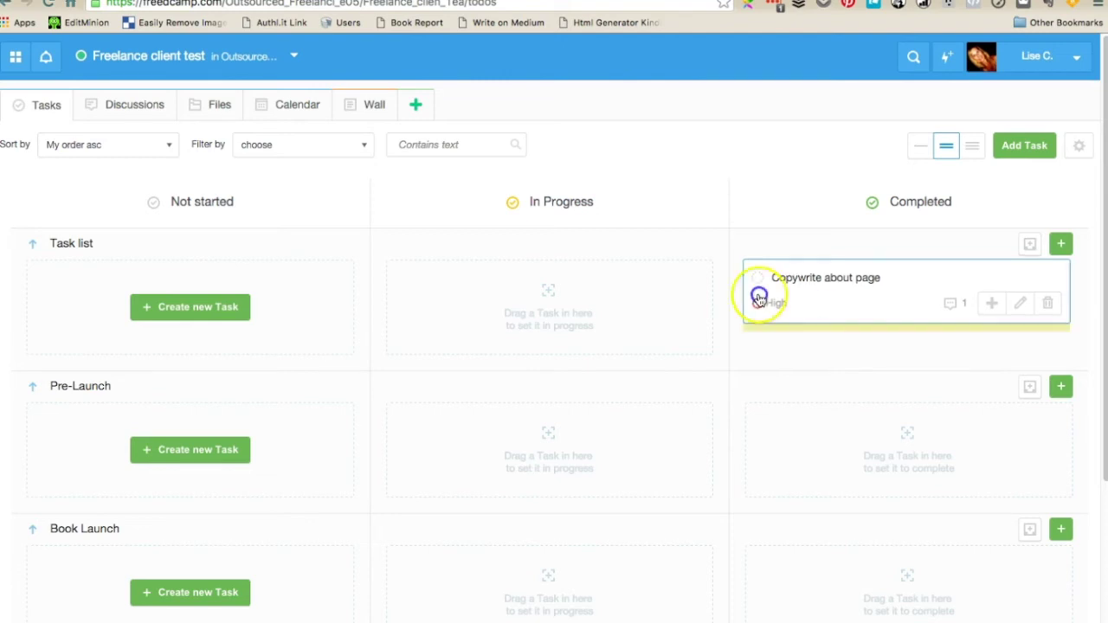
left_click_drag(759, 294, 79, 307)
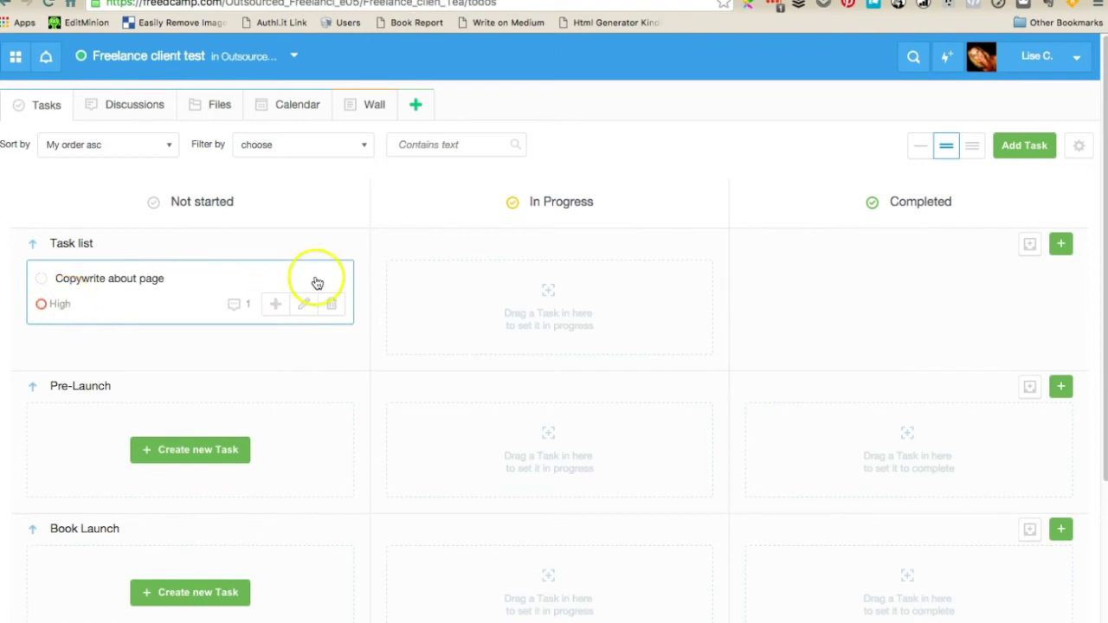
left_click(279, 106)
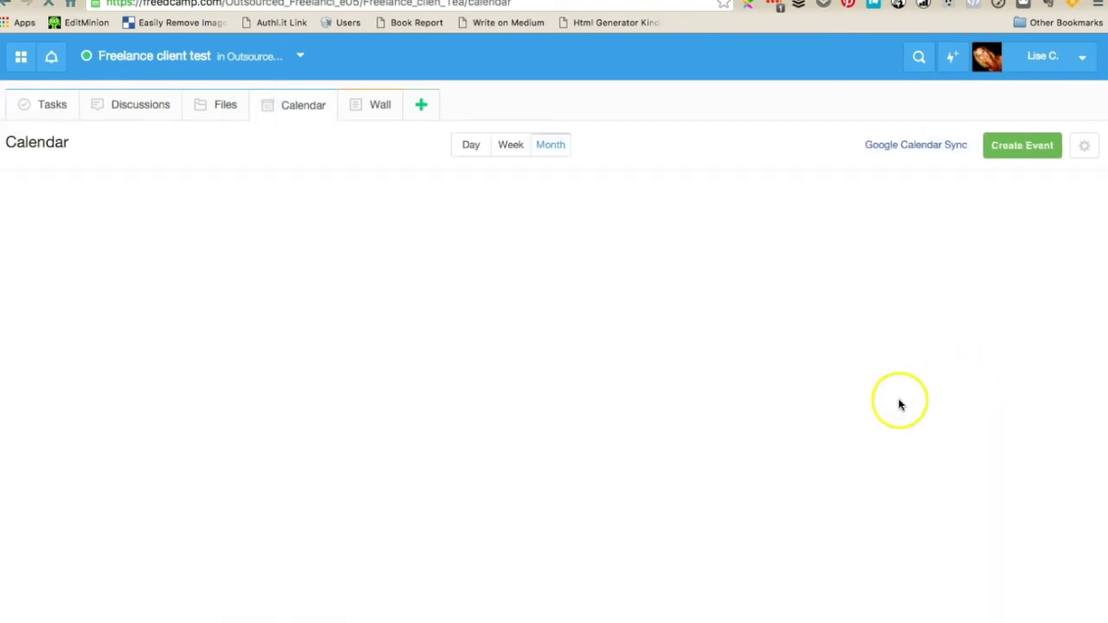
Scroll the calendar down to Copywrite about page on the 28th, then return to the Tasks board
scroll(524, 383, "down", 1)
scroll(527, 387, "down", 1)
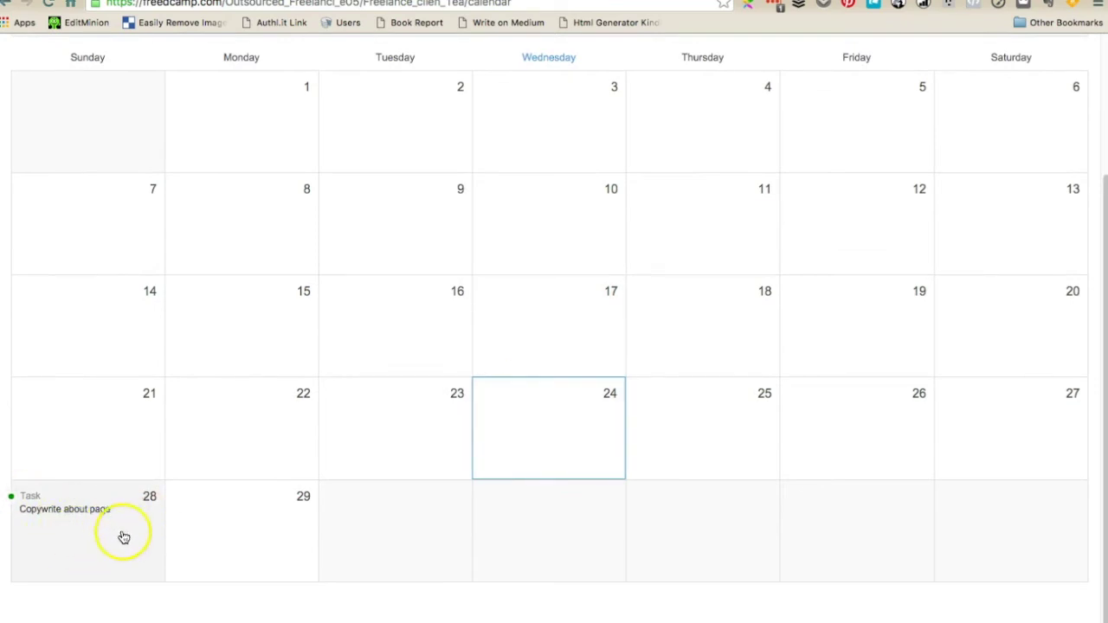
scroll(124, 532, "up", 3)
left_click(58, 105)
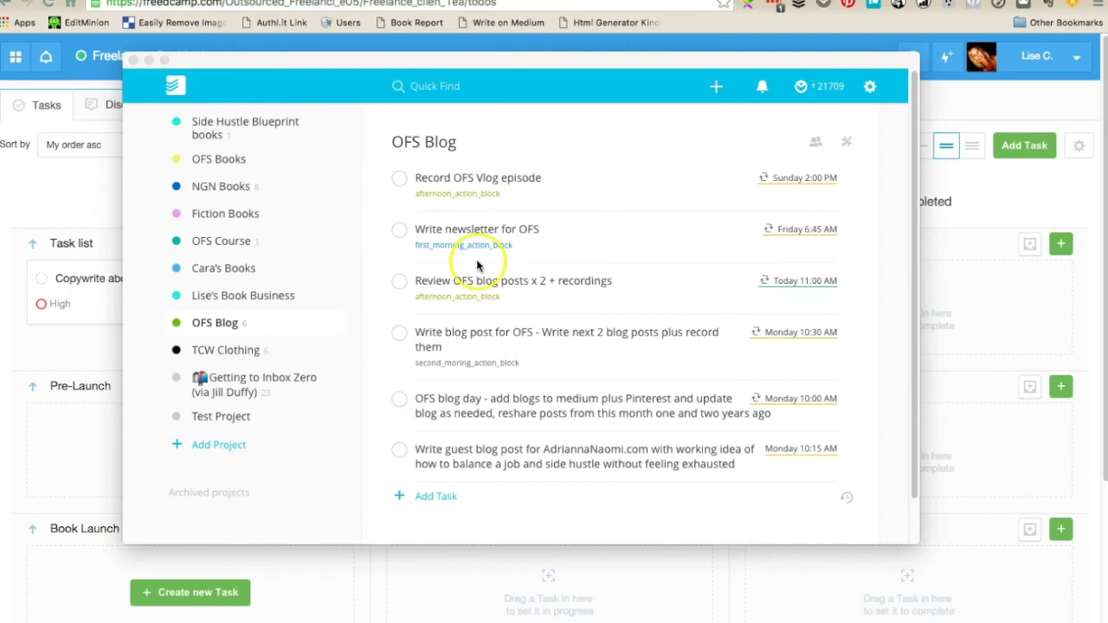
Bring Todoist to the front and use its settings menu to open Todoist.com
left_click(547, 58)
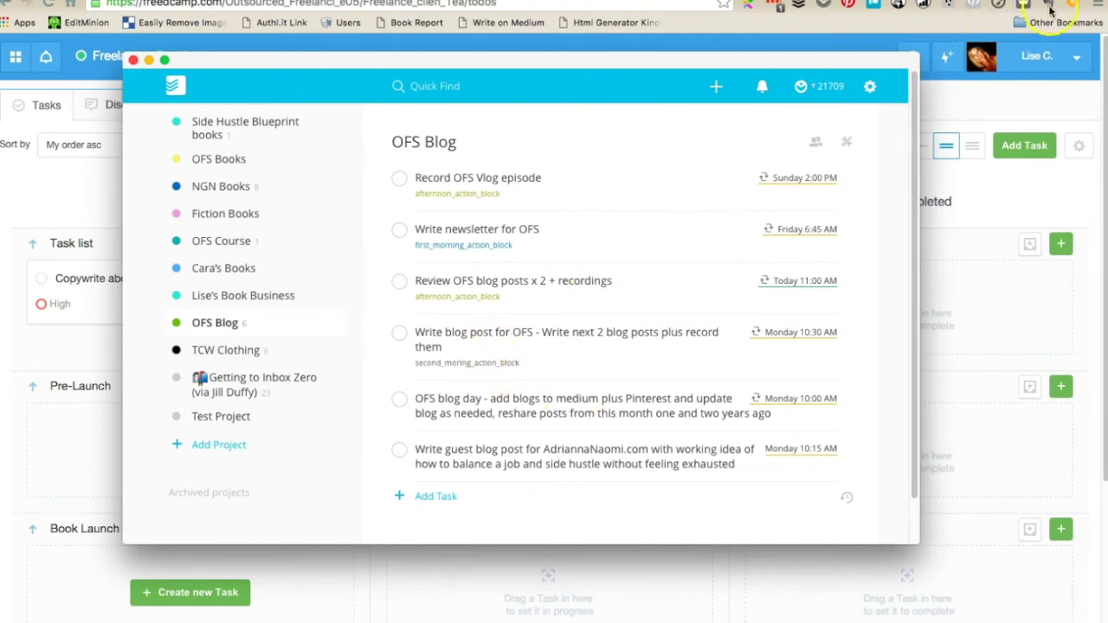
left_click(870, 86)
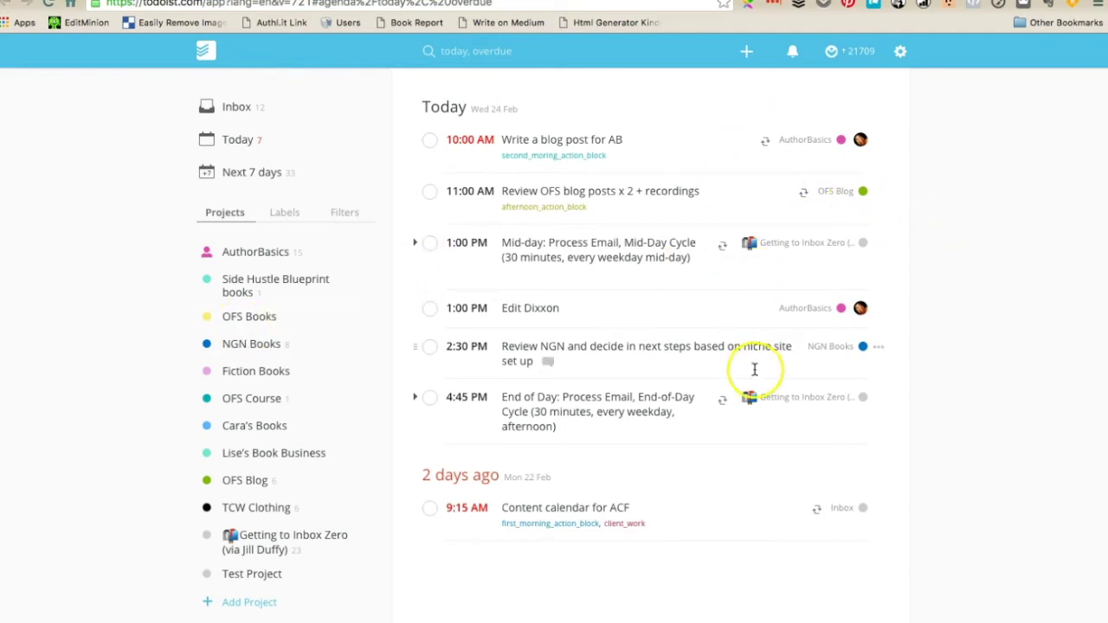
Bring up the Todoist app window, dismiss the settings menu, and glance at Labels before returning to Projects
left_click(1054, 3)
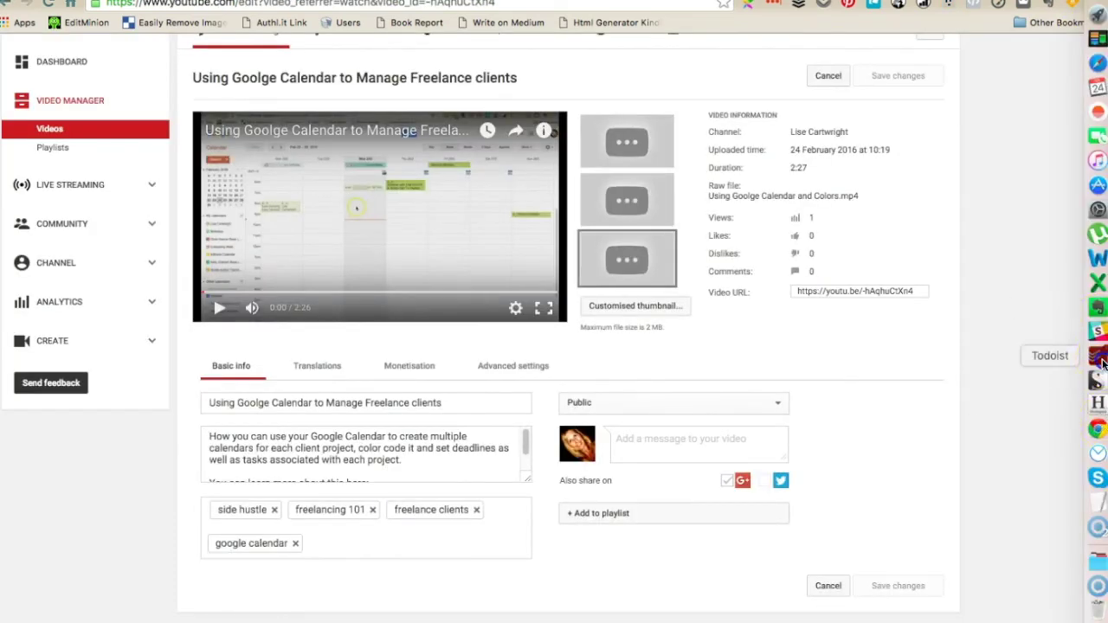
left_click(1098, 355)
left_click_drag(453, 57, 390, 45)
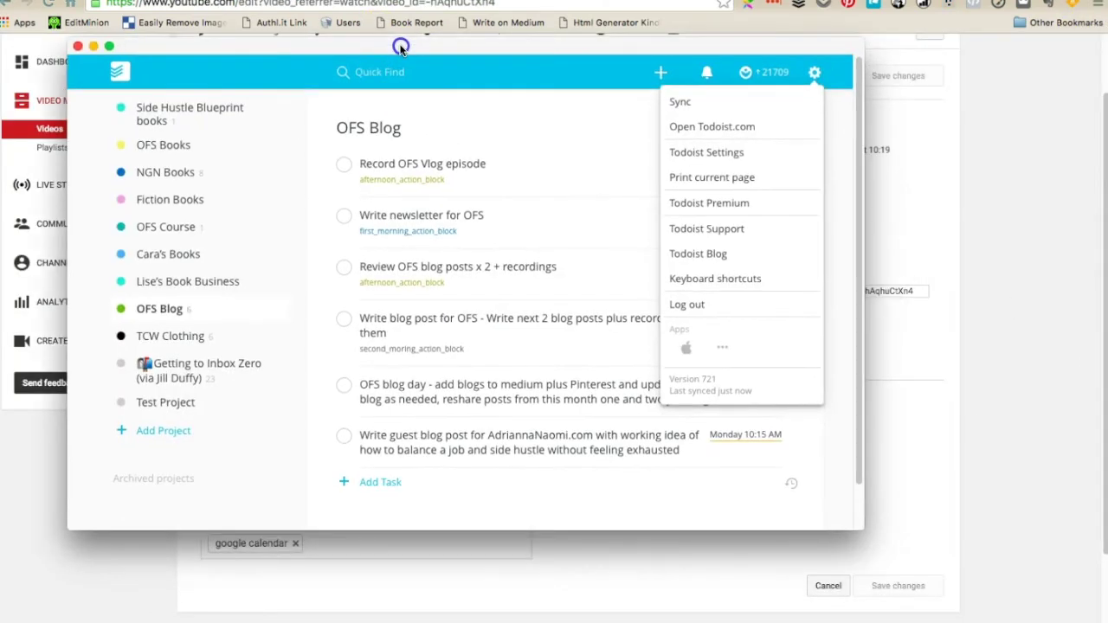
left_click(559, 144)
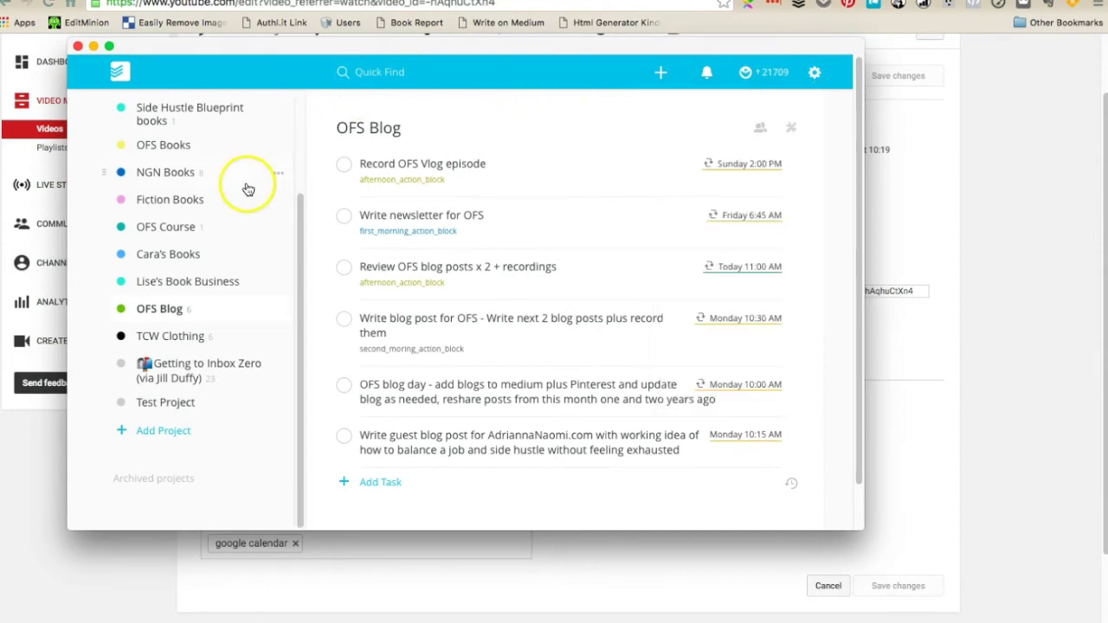
scroll(251, 193, "up", 5)
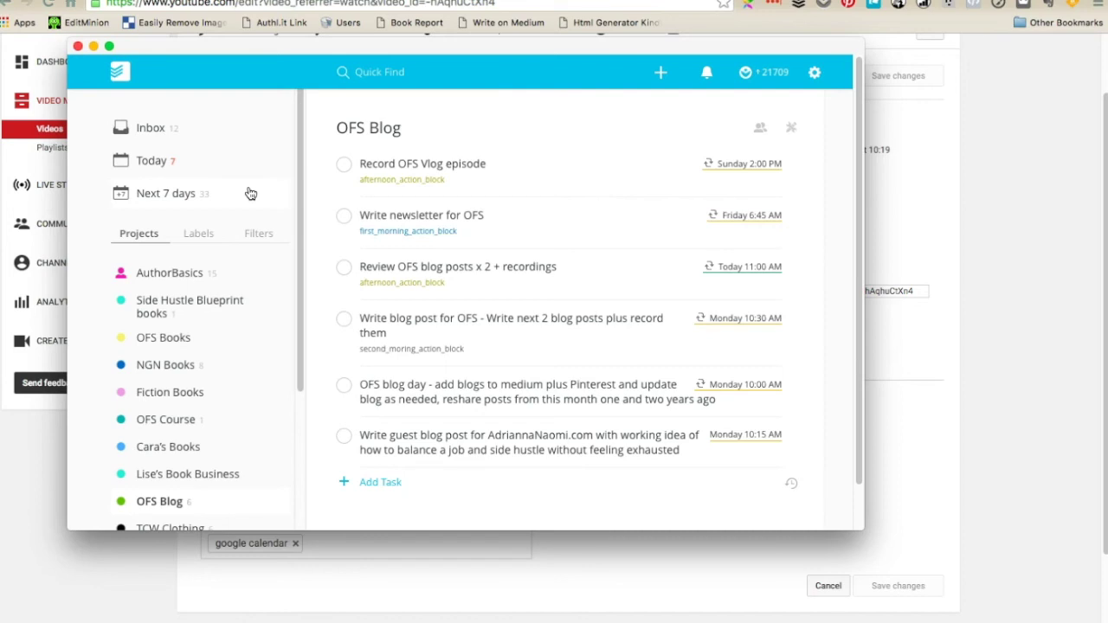
scroll(252, 212, "down", 5)
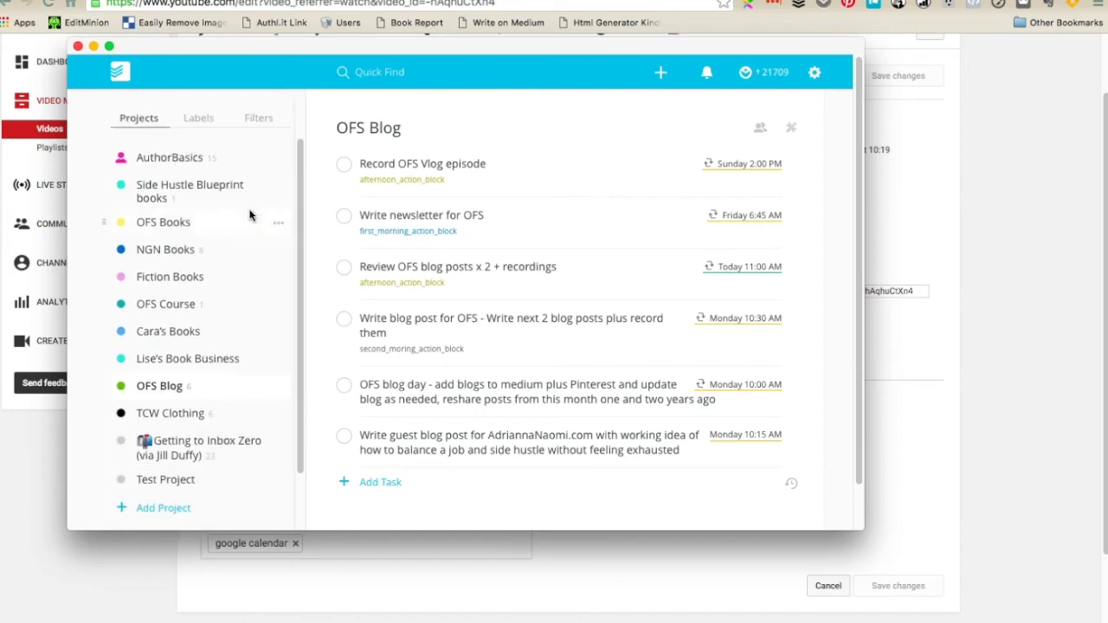
left_click(275, 227)
left_click(197, 119)
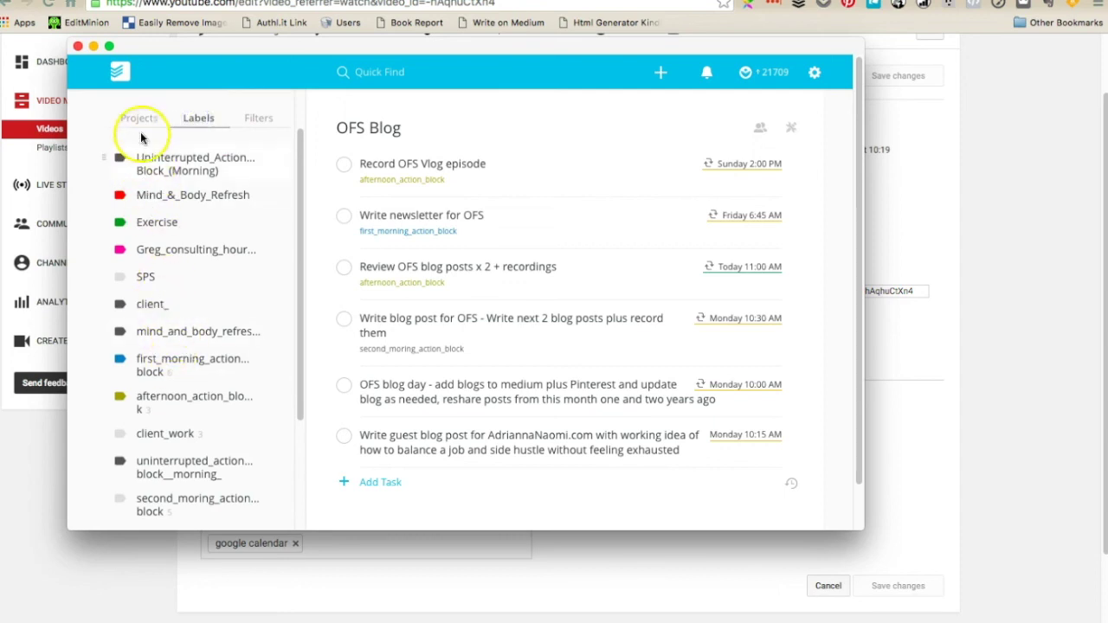
left_click(140, 120)
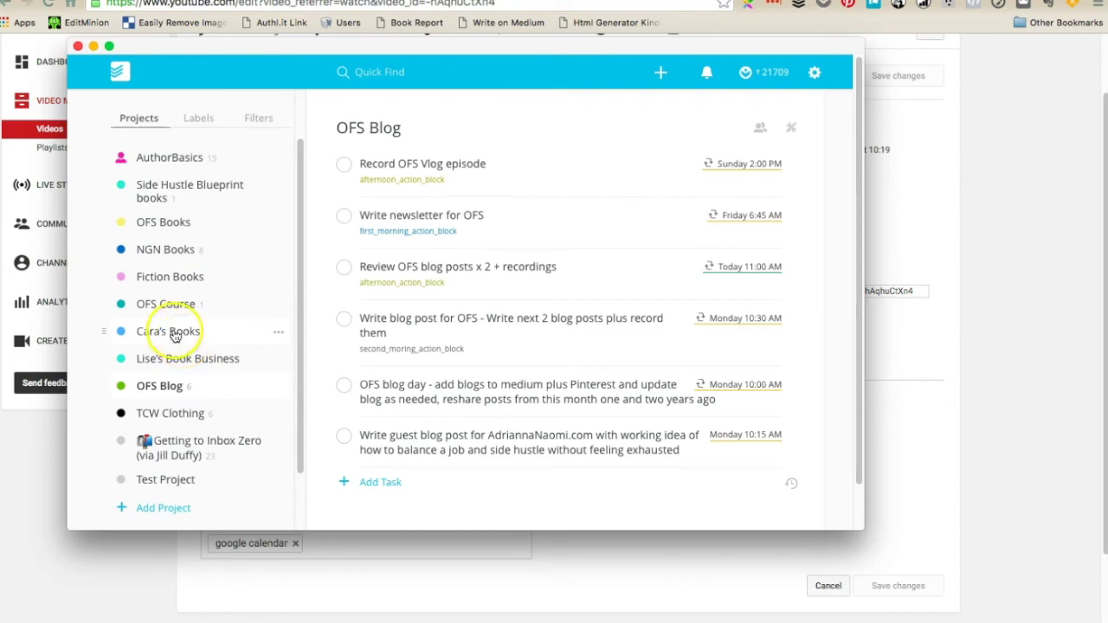
Add a Todoist project named 'Freelance test client' with the light-blue colour
left_click(185, 511)
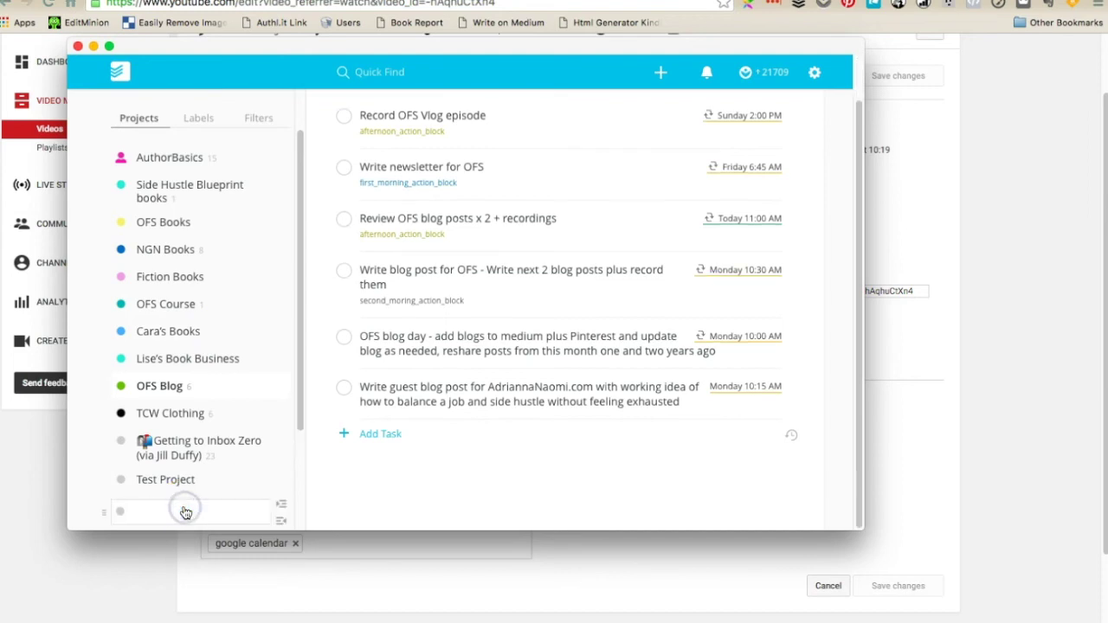
type("Freelance Til")
key("BackSpace")
key("BackSpace")
key("BackSpace")
type("Test cclient")
left_click(122, 514)
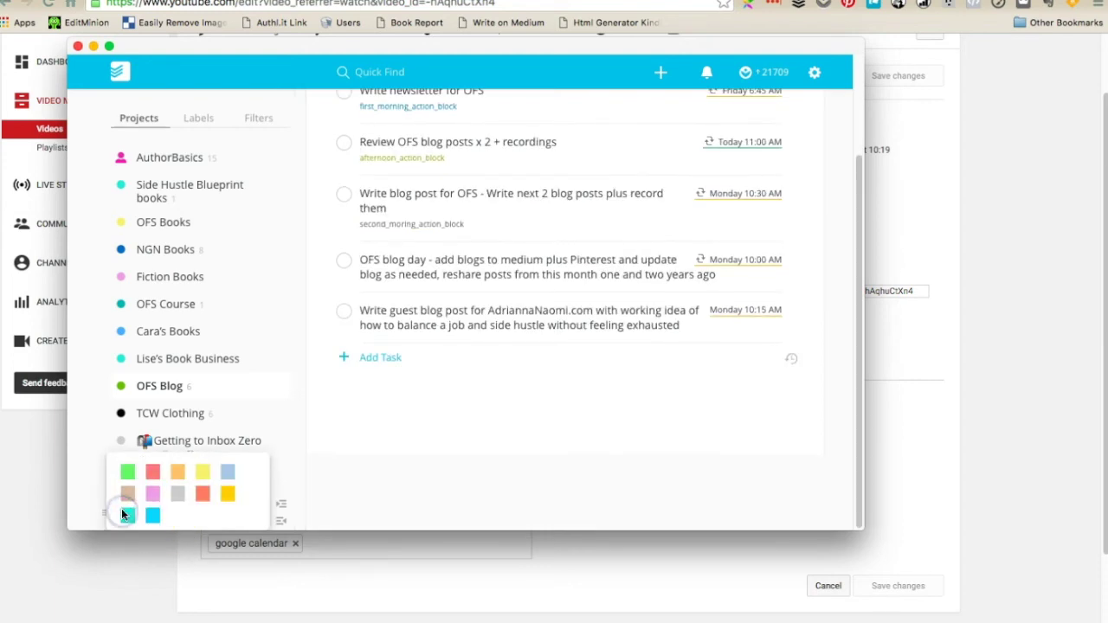
left_click(228, 470)
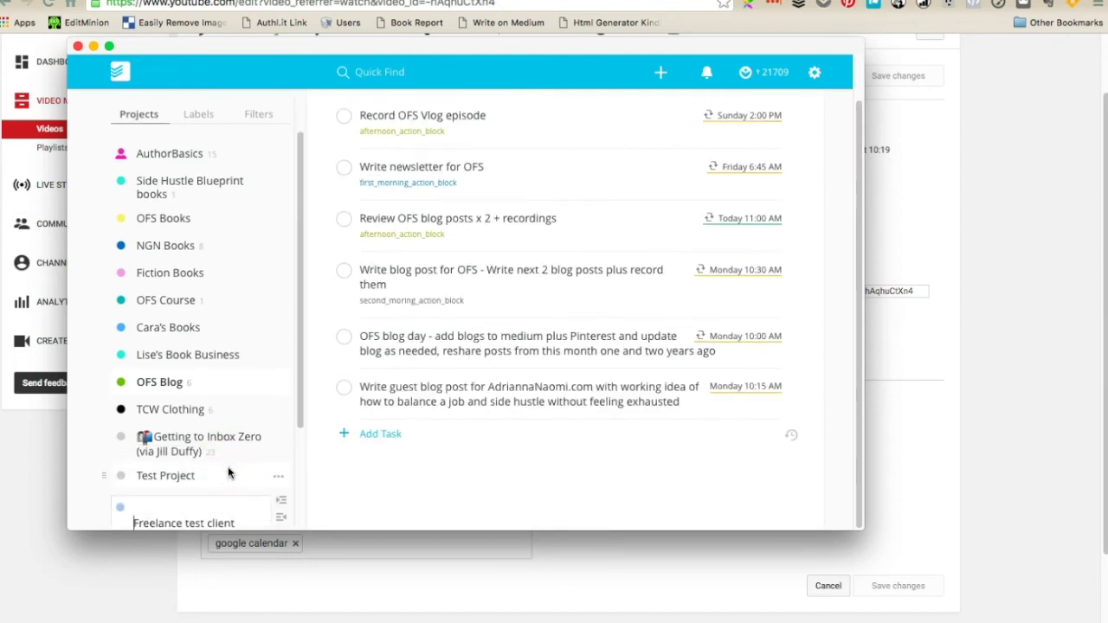
scroll(230, 468, "down", 2)
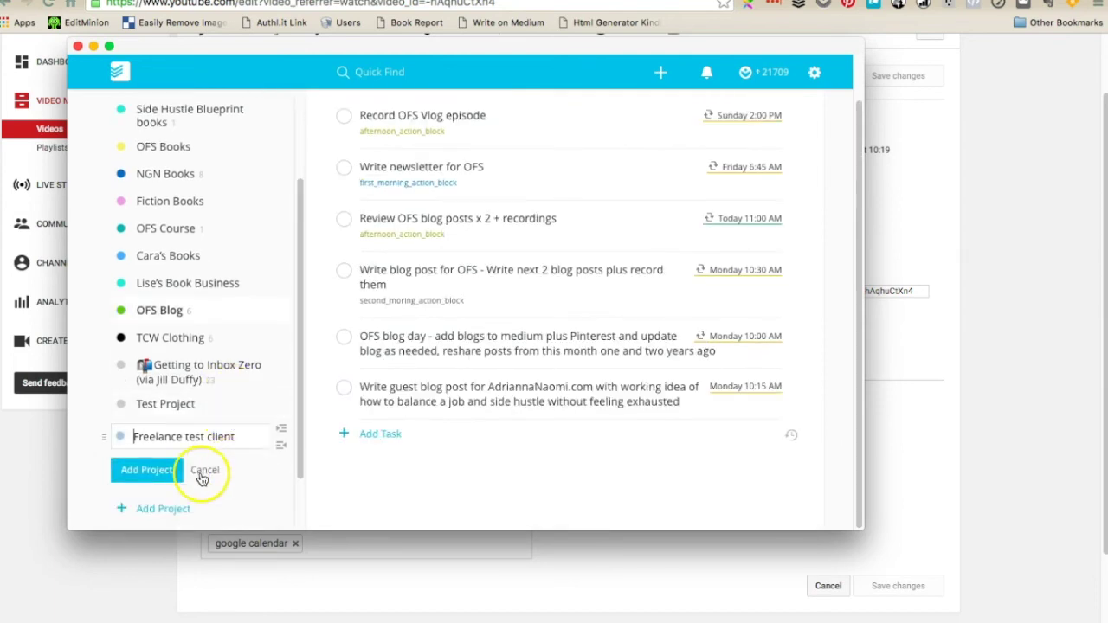
left_click(160, 472)
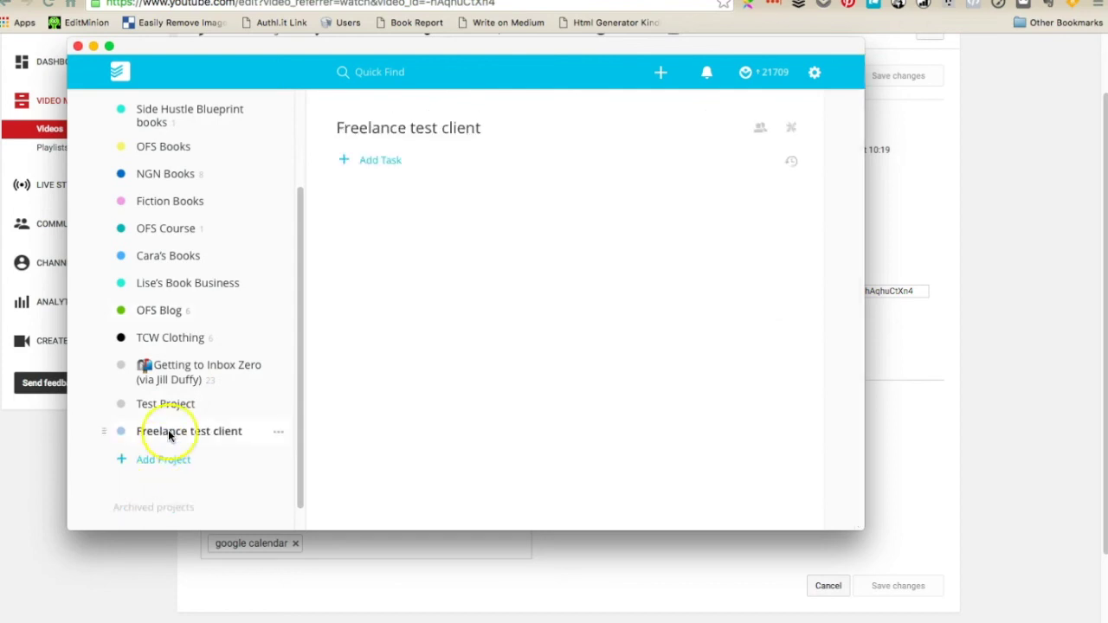
left_click(386, 161)
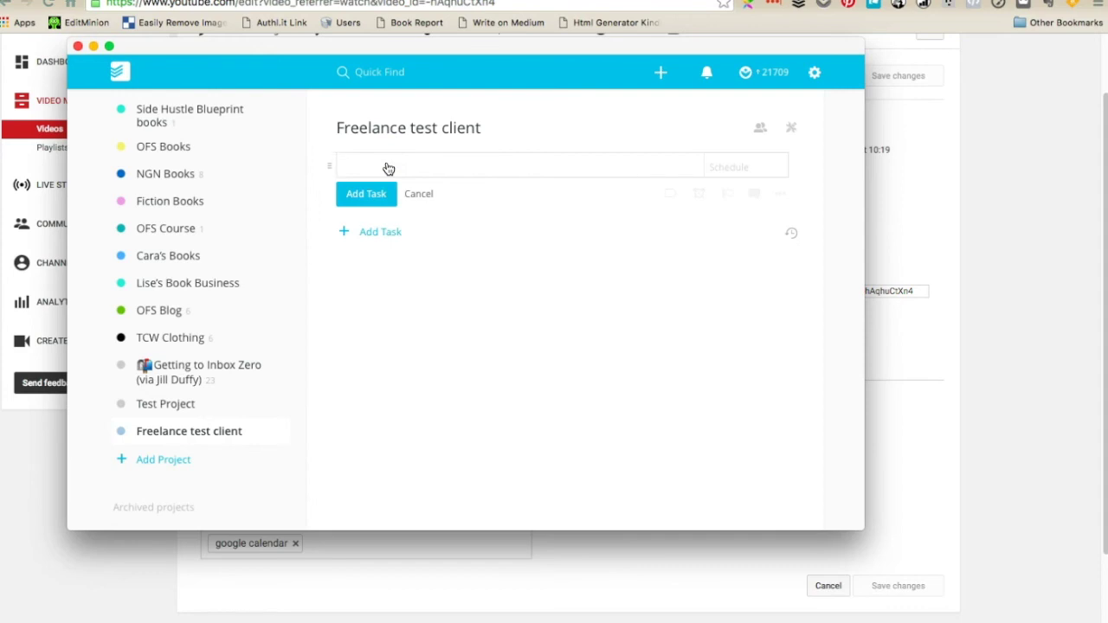
type("Start initial draft of about page")
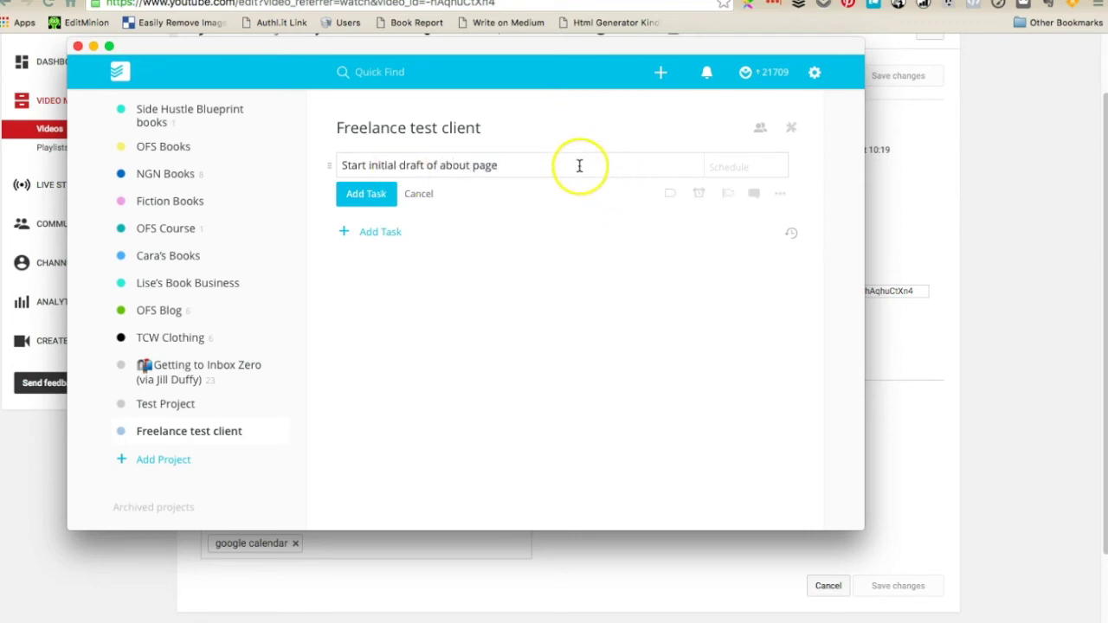
type(" @")
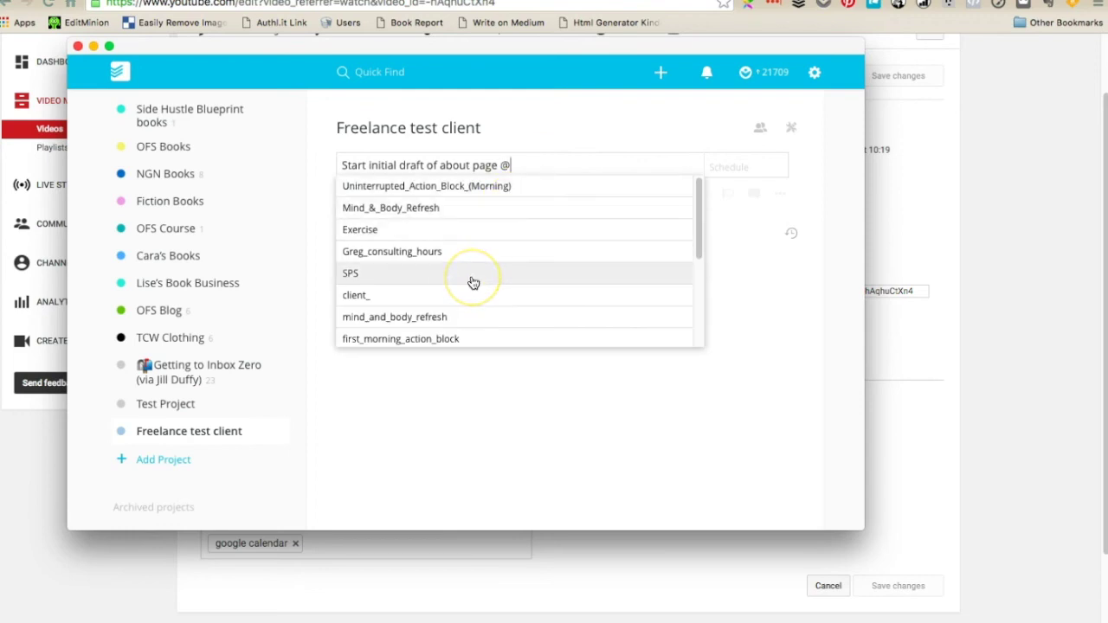
type("cil")
key("BackSpace")
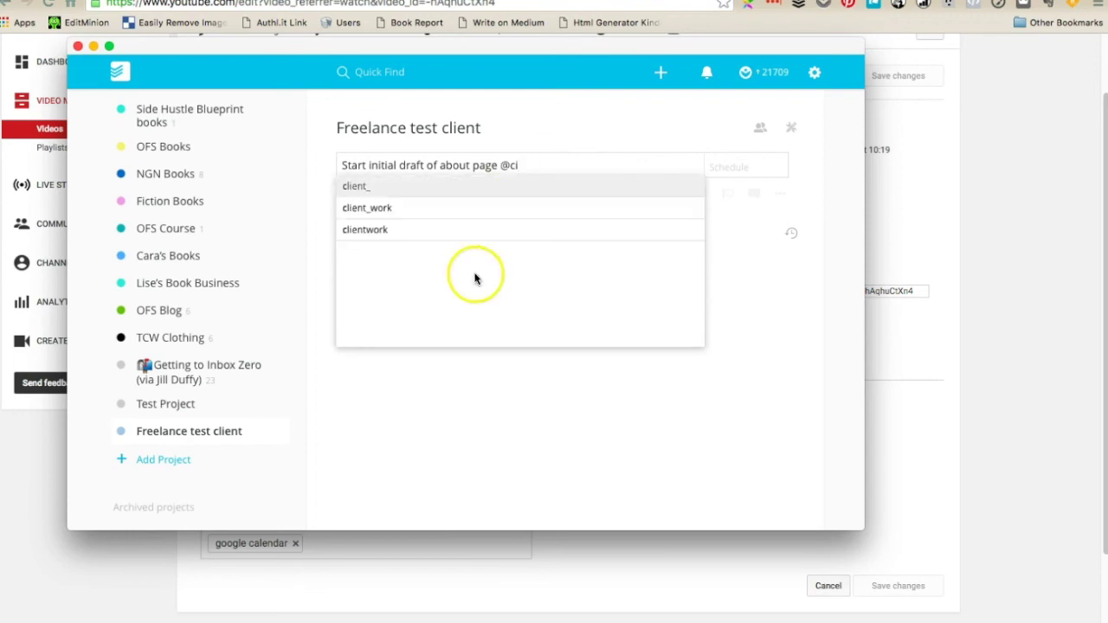
left_click(441, 208)
left_click(754, 162)
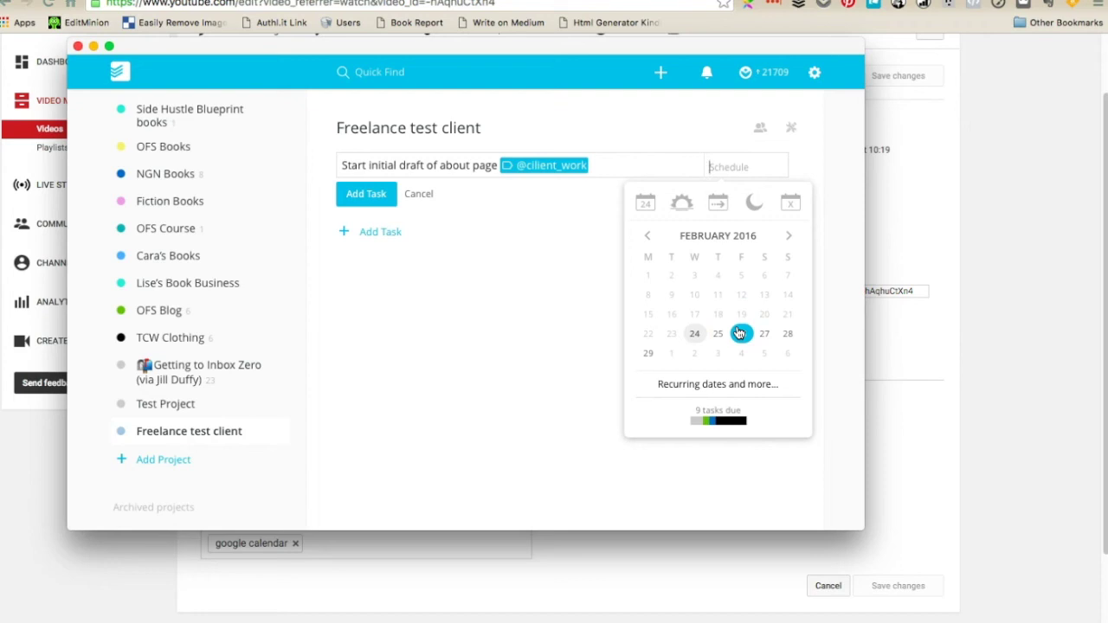
type("every ")
type("week day")
type(" @")
type("7am")
left_click(368, 196)
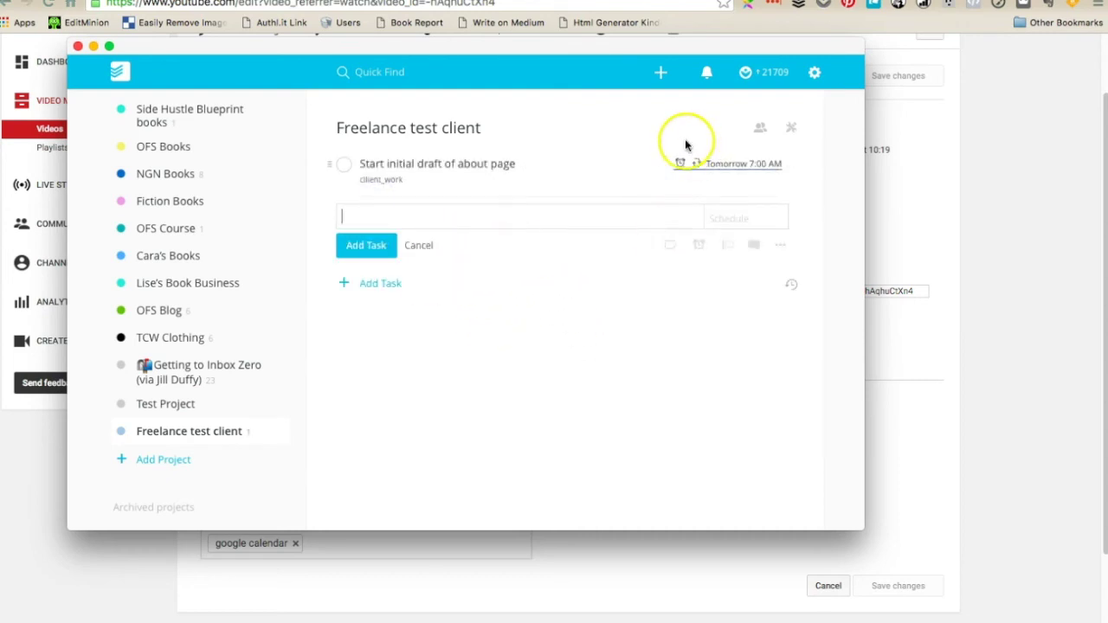
mouse_move(696, 163)
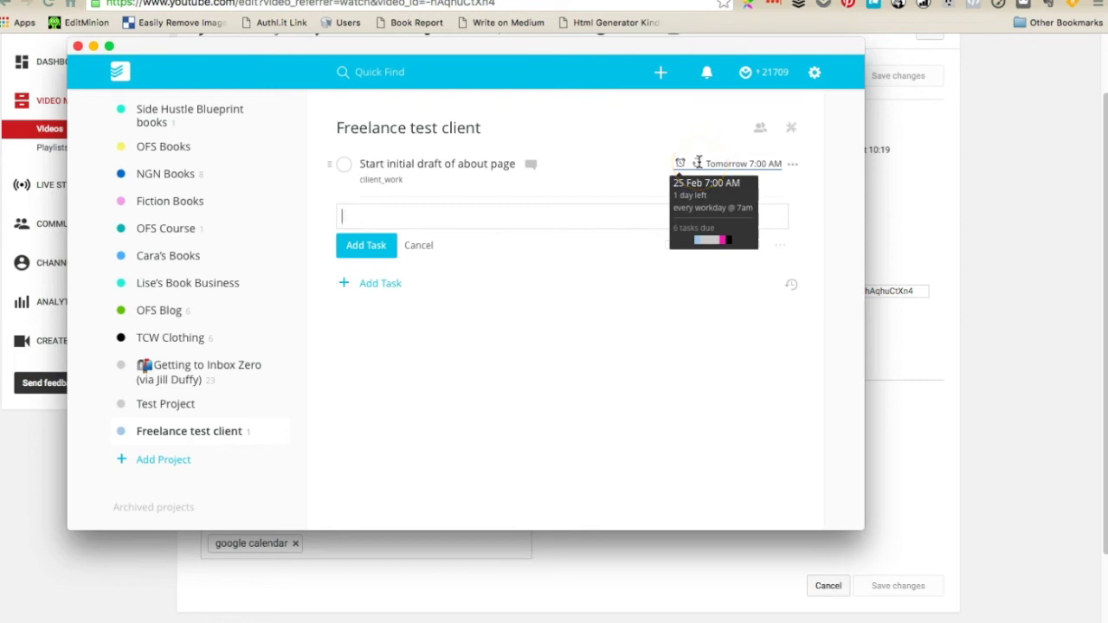
Start a new task named 'Research copy for video' with the client_work label
left_click(530, 163)
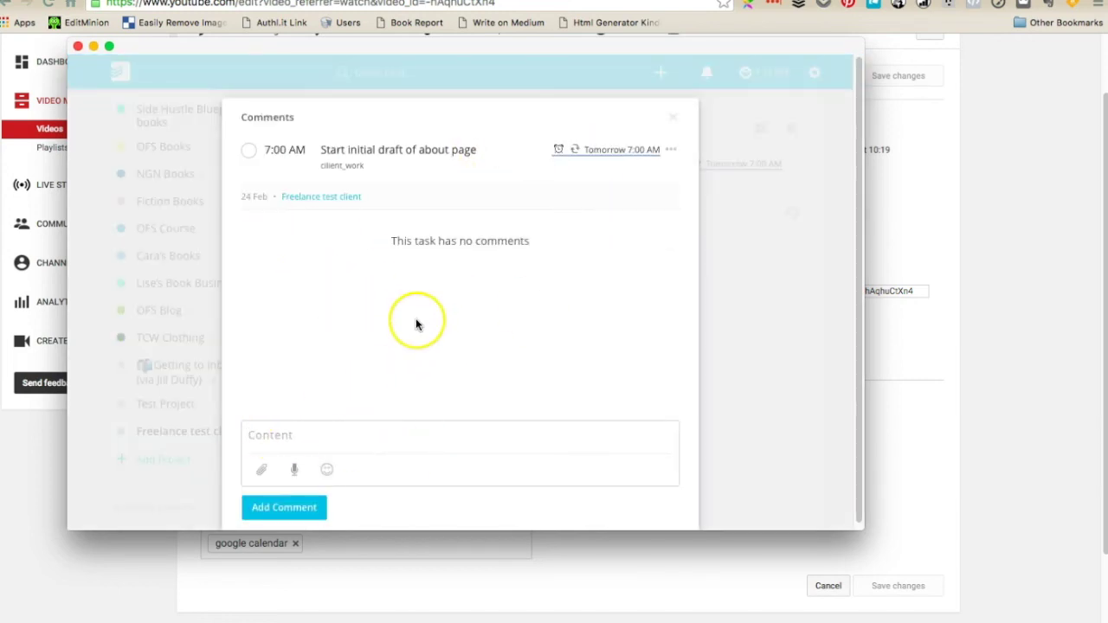
left_click(743, 354)
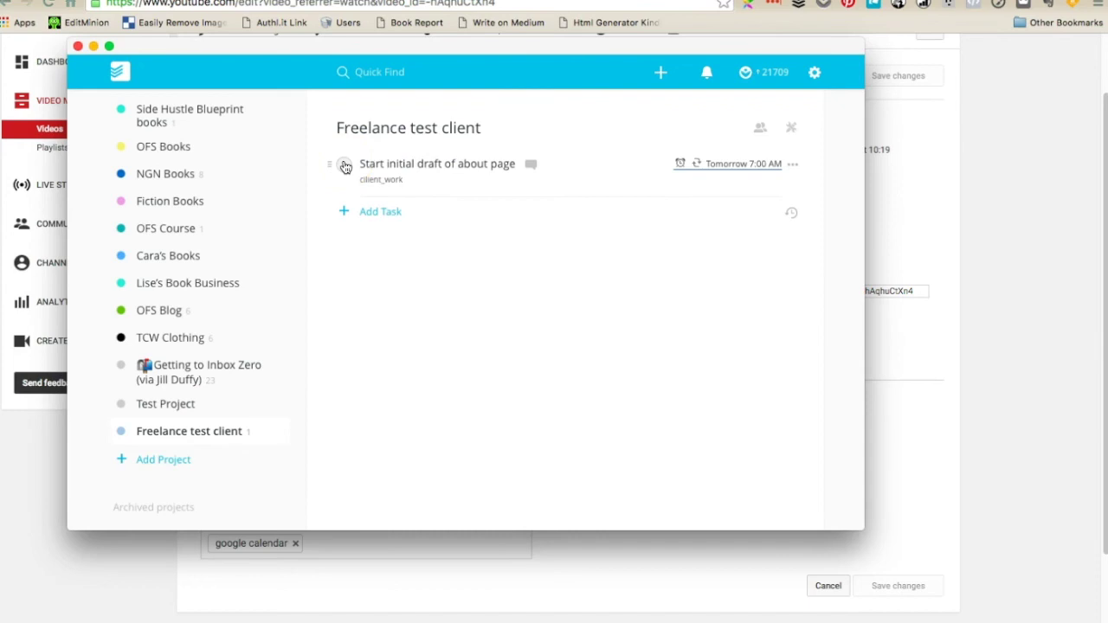
left_click(377, 213)
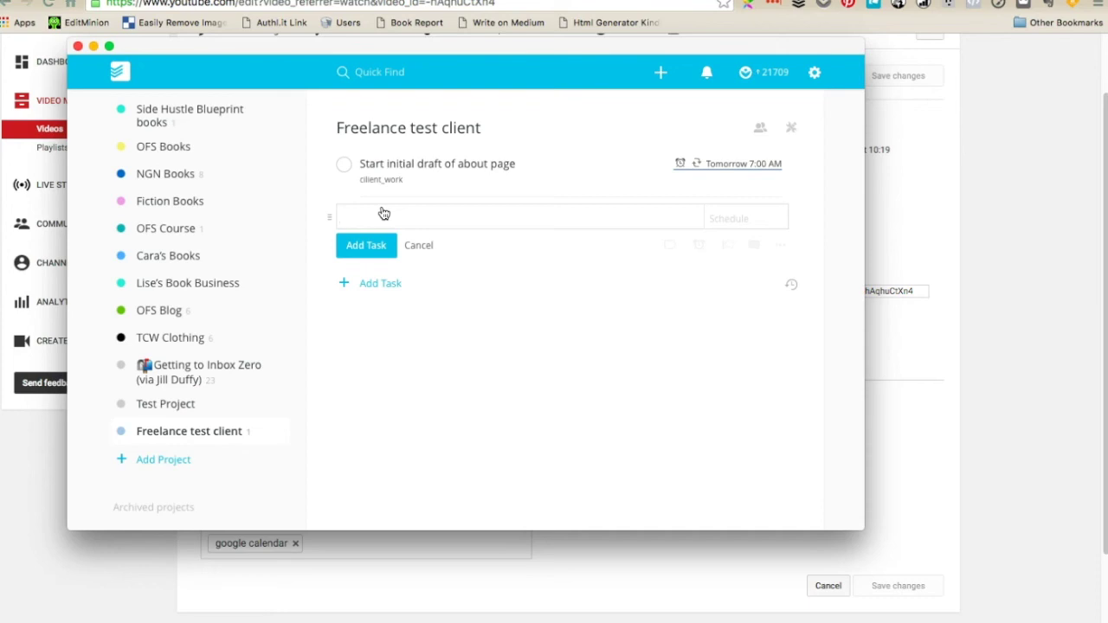
type("py")
key("BackSpace")
key("BackSpace")
key("BackSpace")
key("BackSpace")
type("Research copy for video ")
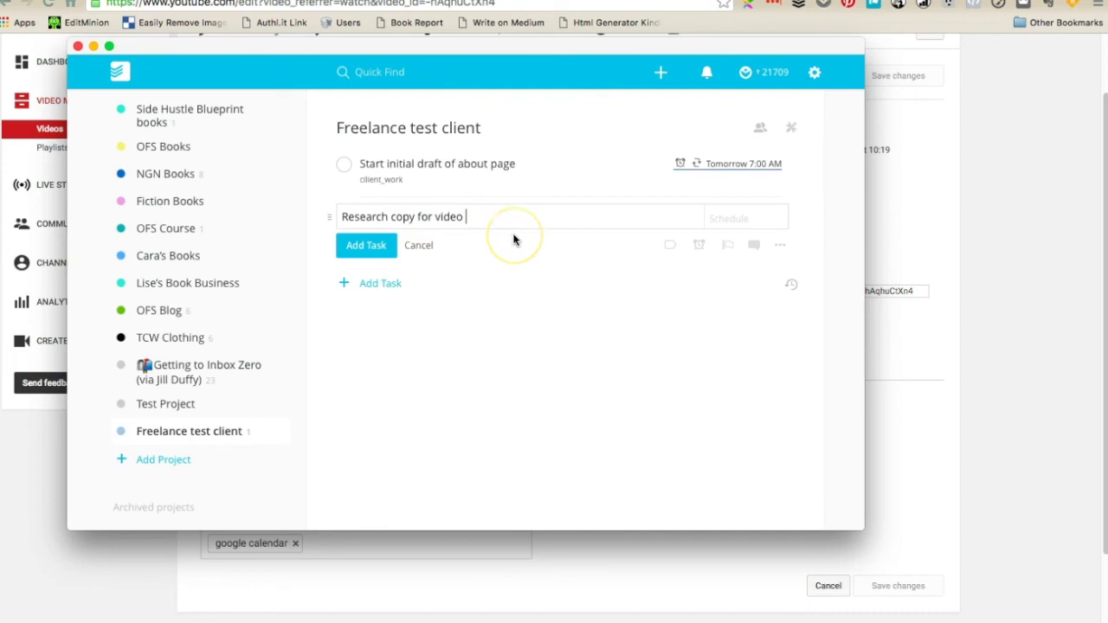
type("@cal")
key("BackSpace")
key("BackSpace")
type("li")
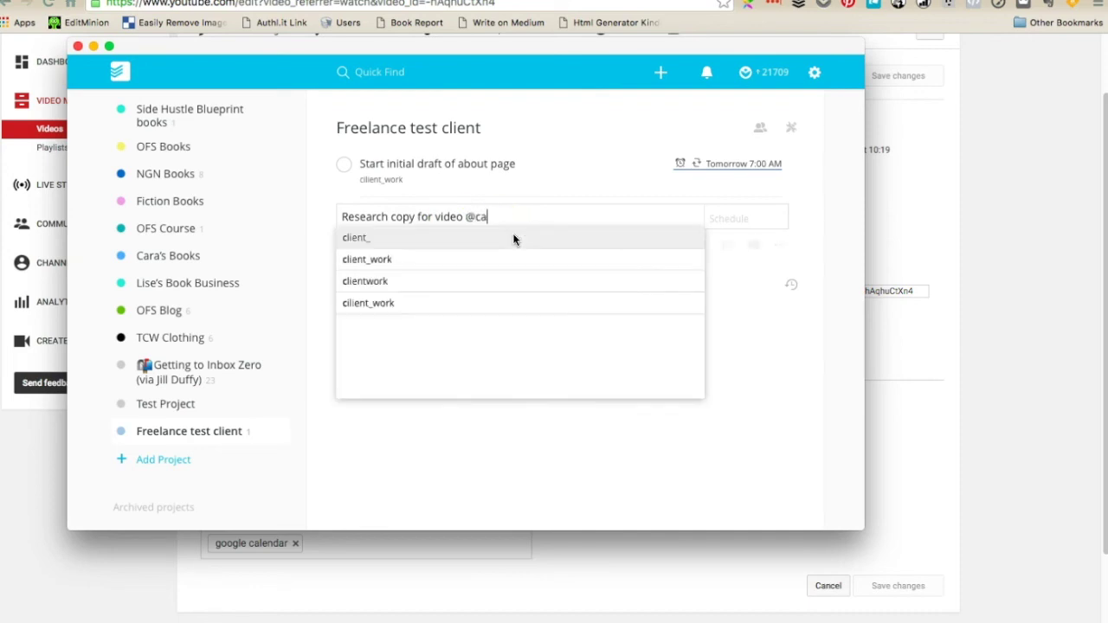
key("Escape")
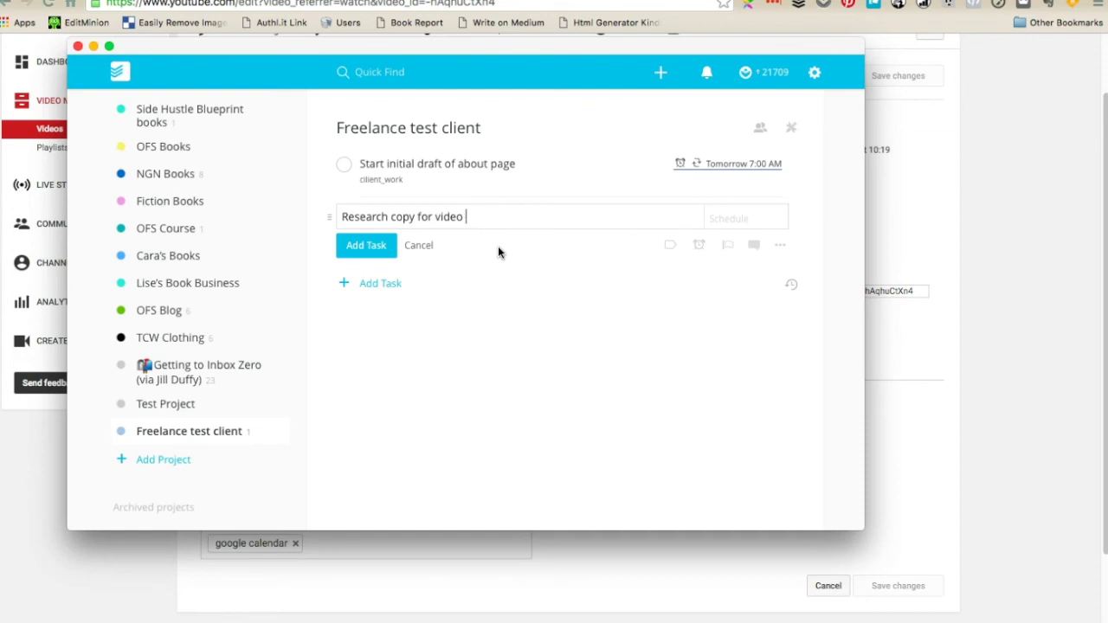
type("@cli")
left_click(479, 264)
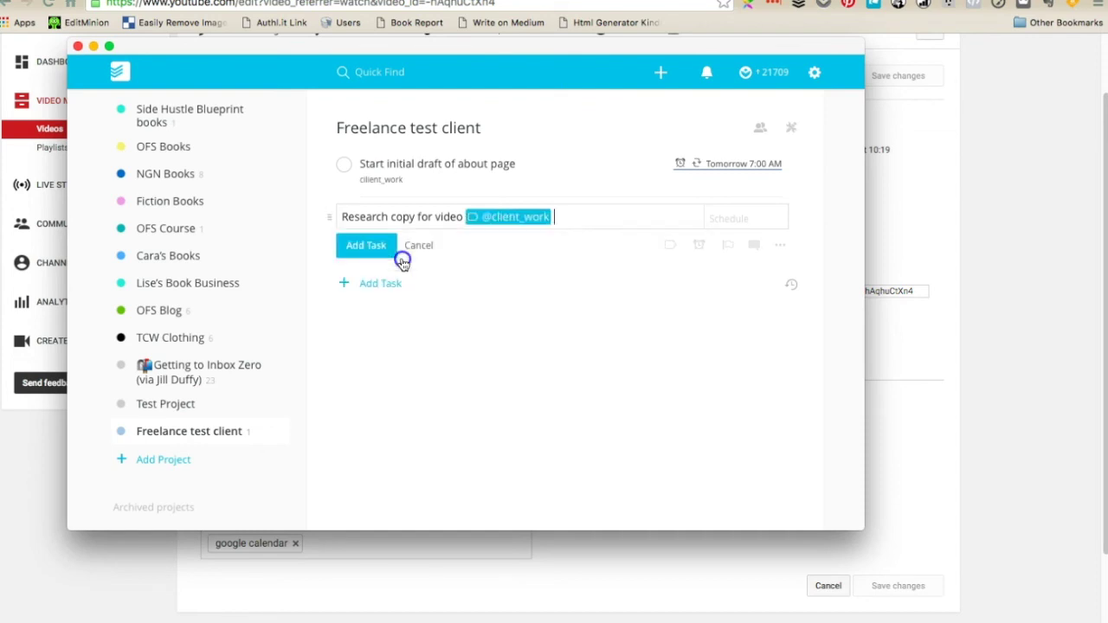
Give the task a due date of Friday 26 February and save it
left_click(729, 217)
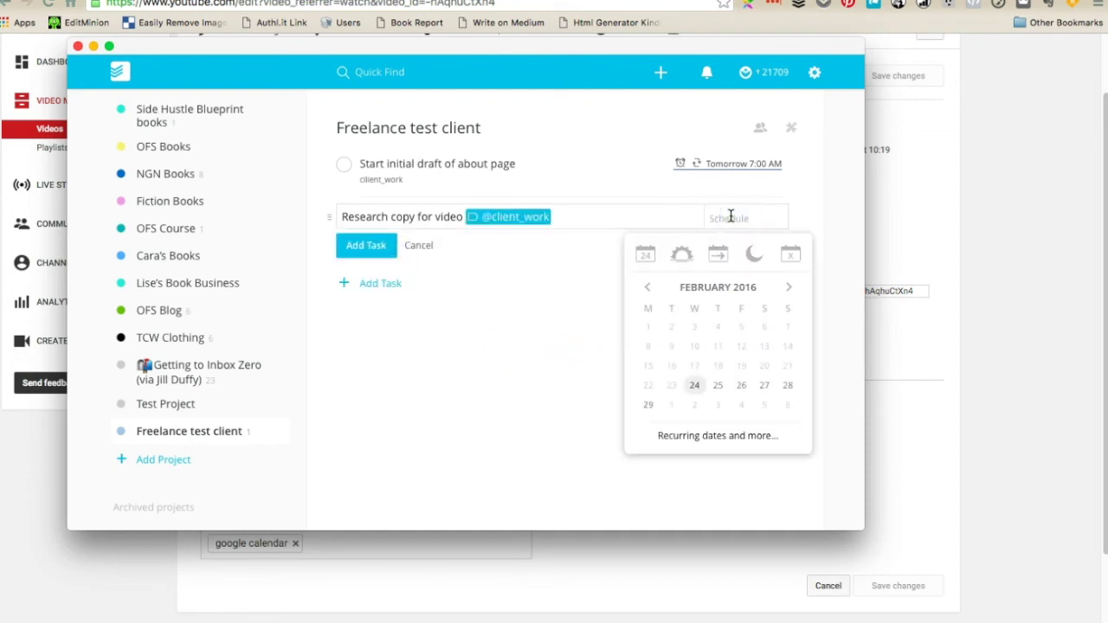
left_click(741, 385)
left_click(366, 248)
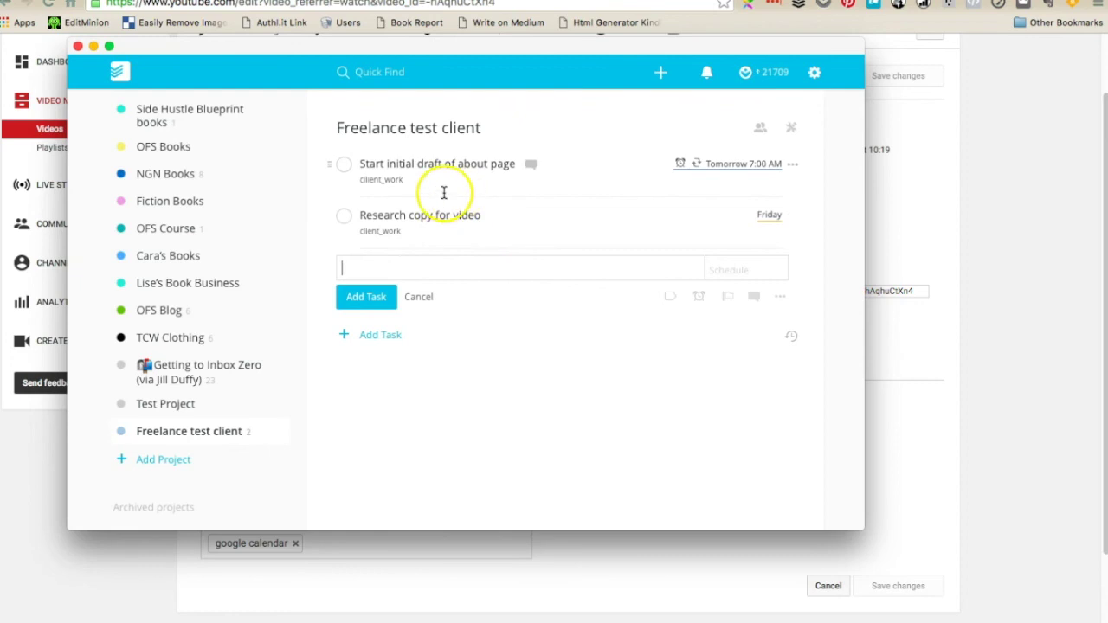
Add the first_morning_action_block label to the about-page draft task
left_click(475, 178)
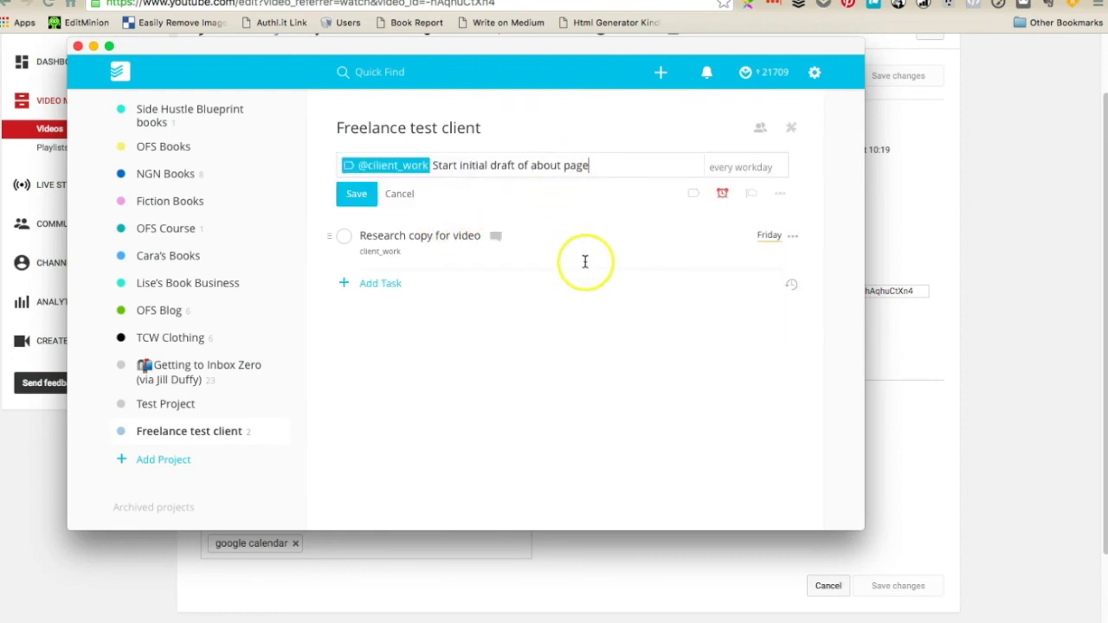
type("@")
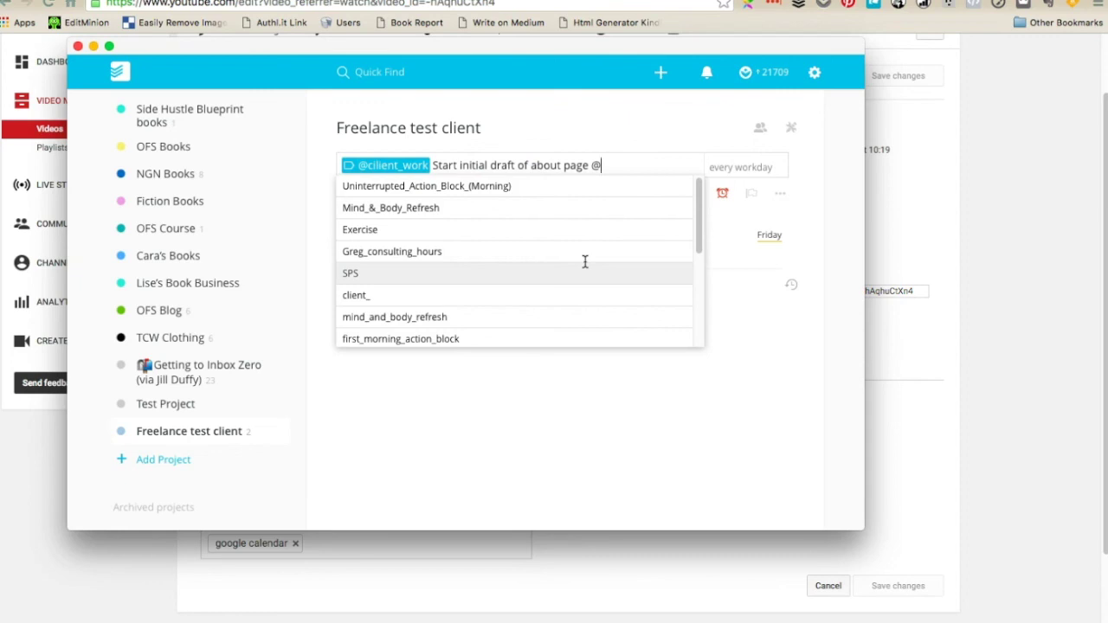
left_click(470, 336)
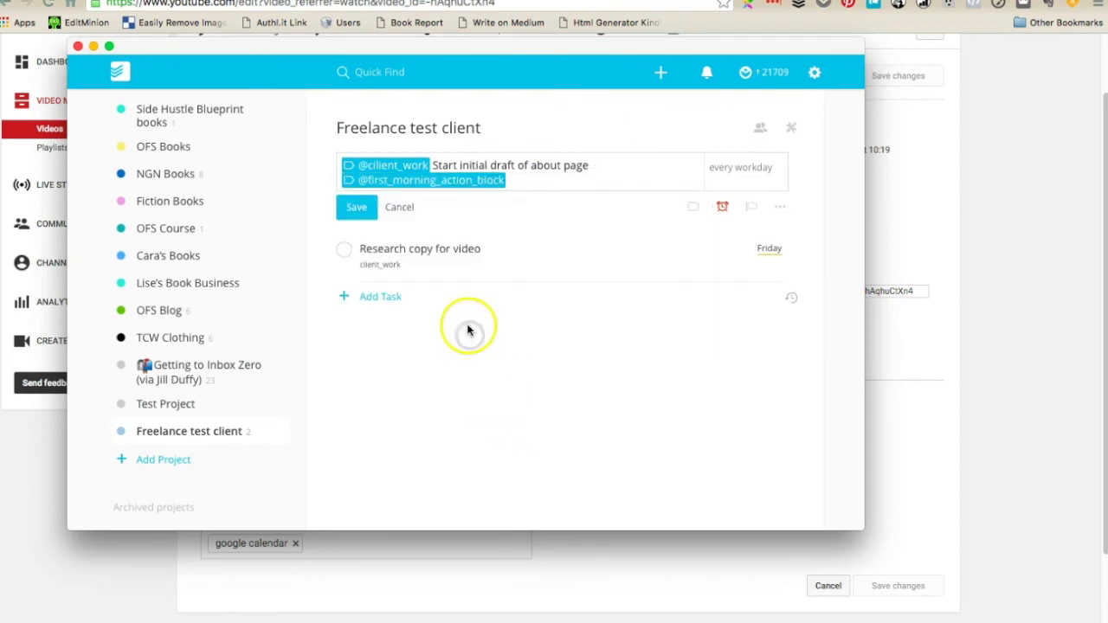
key("Return")
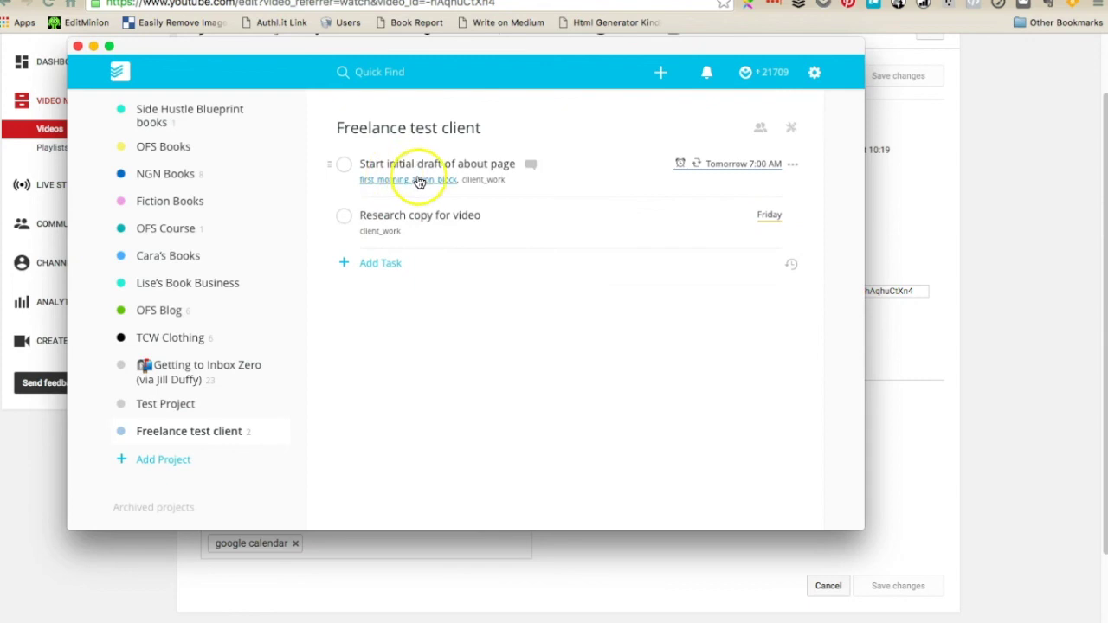
Add the second_morning_action_block label to Research copy for video and save it
left_click(454, 234)
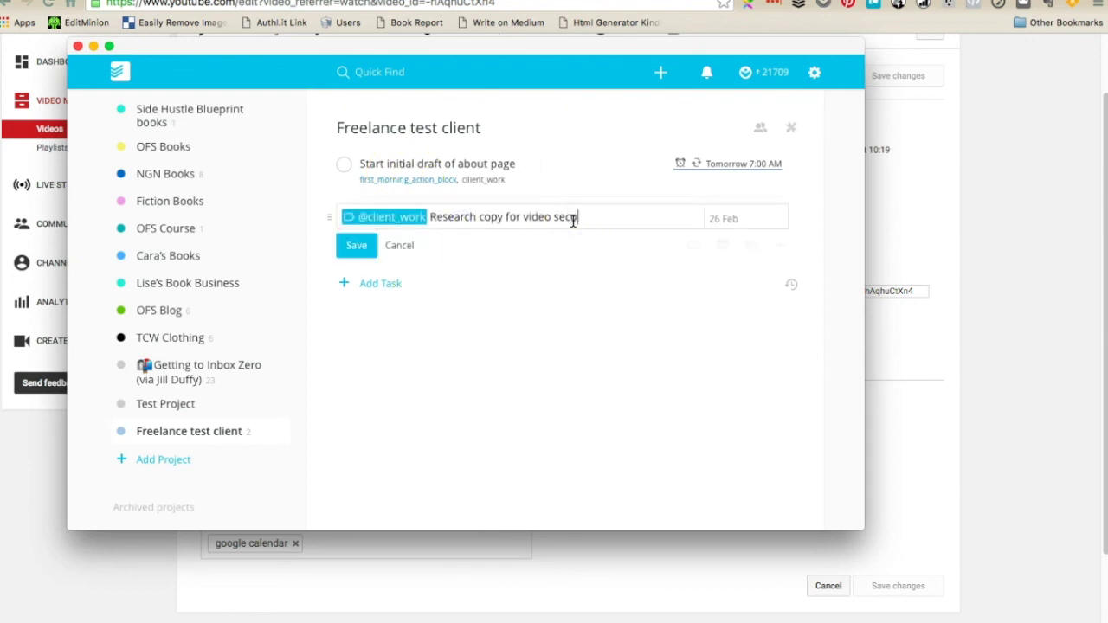
key("BackSpace")
key("BackSpace")
type("@s")
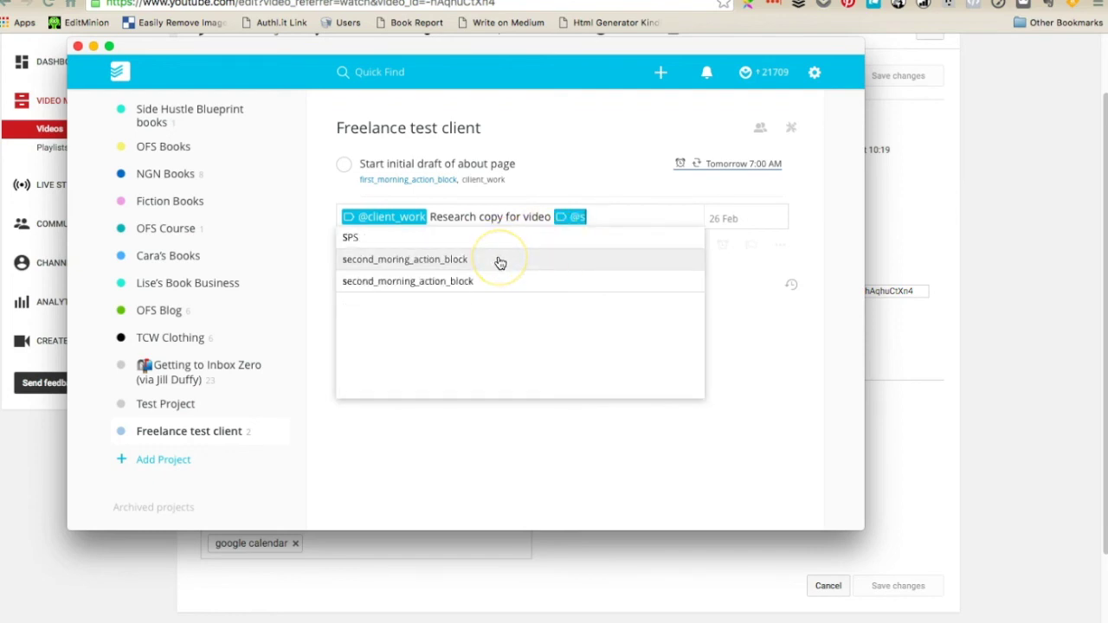
left_click(483, 282)
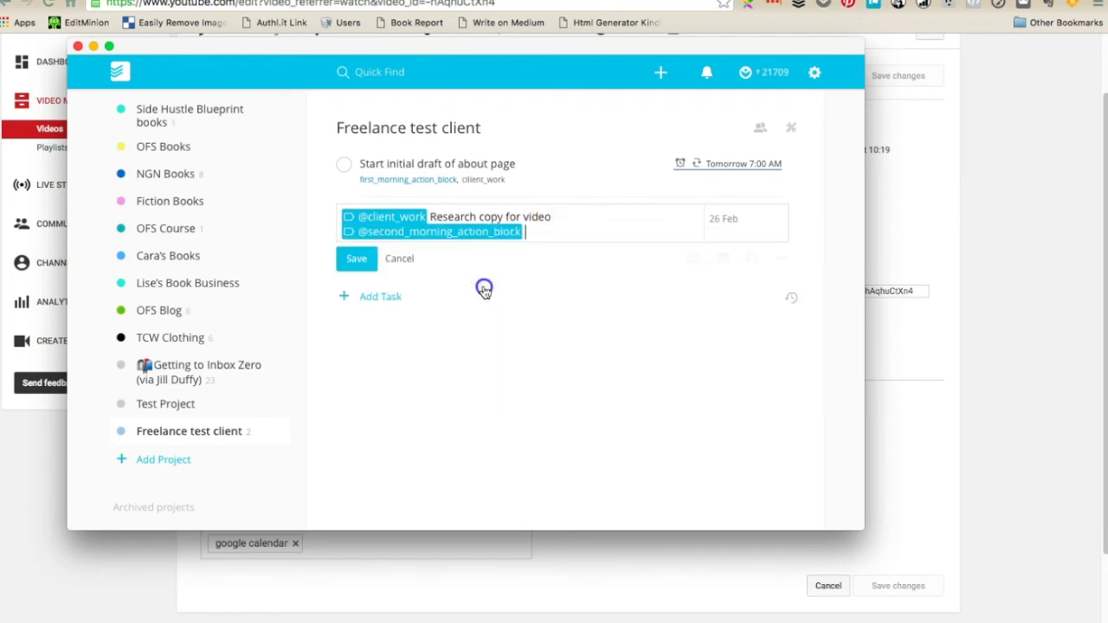
left_click(365, 256)
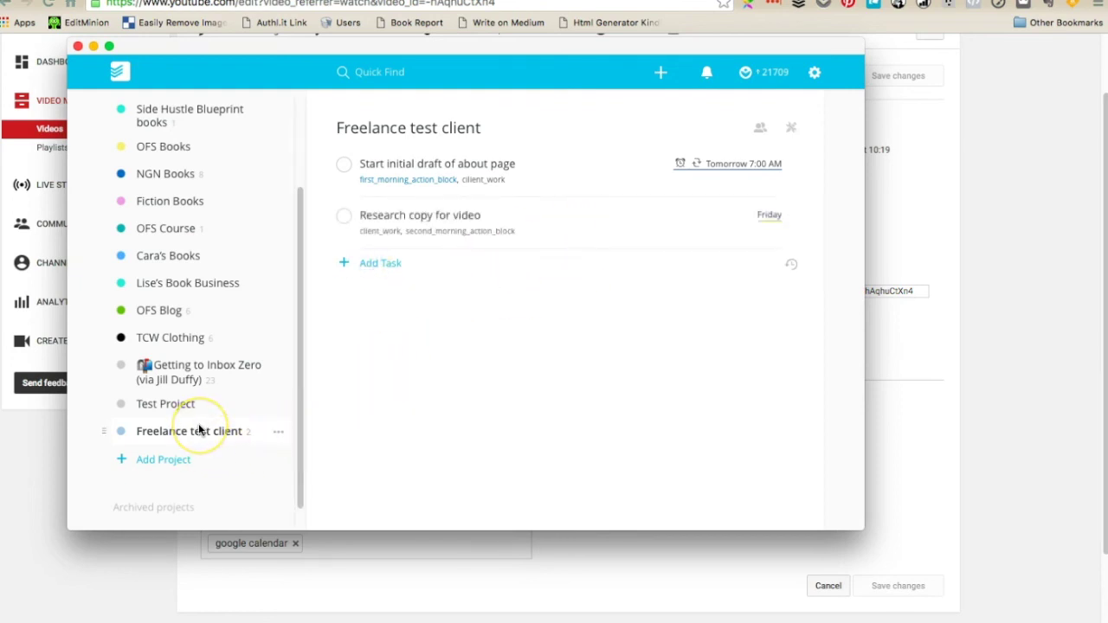
Show the Today view with today's and overdue tasks
scroll(199, 430, "up", 3)
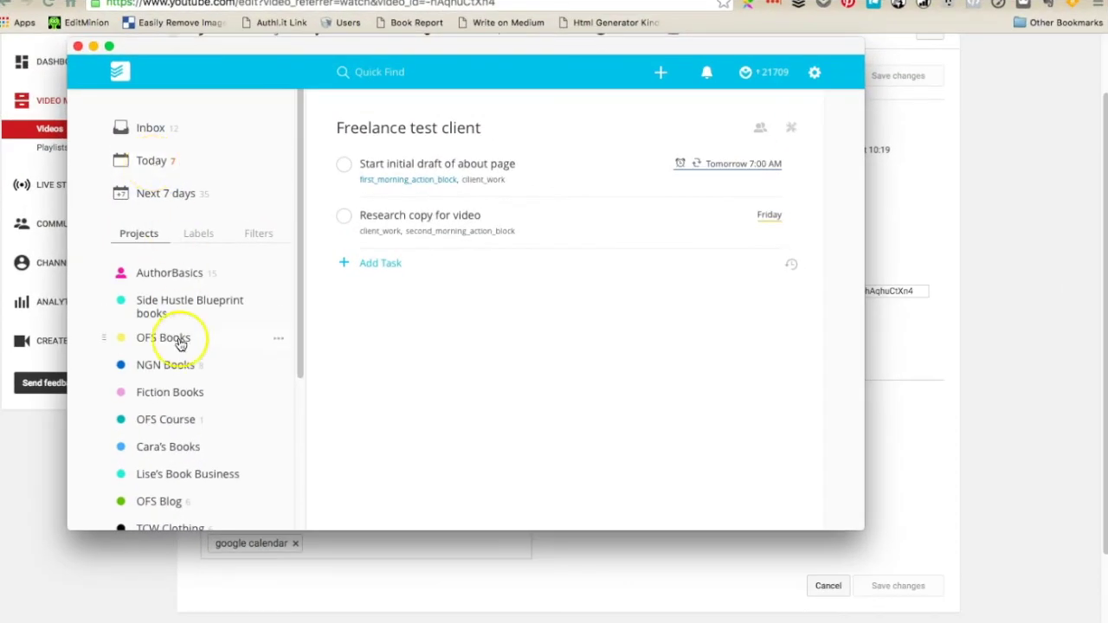
scroll(179, 346, "down", 3)
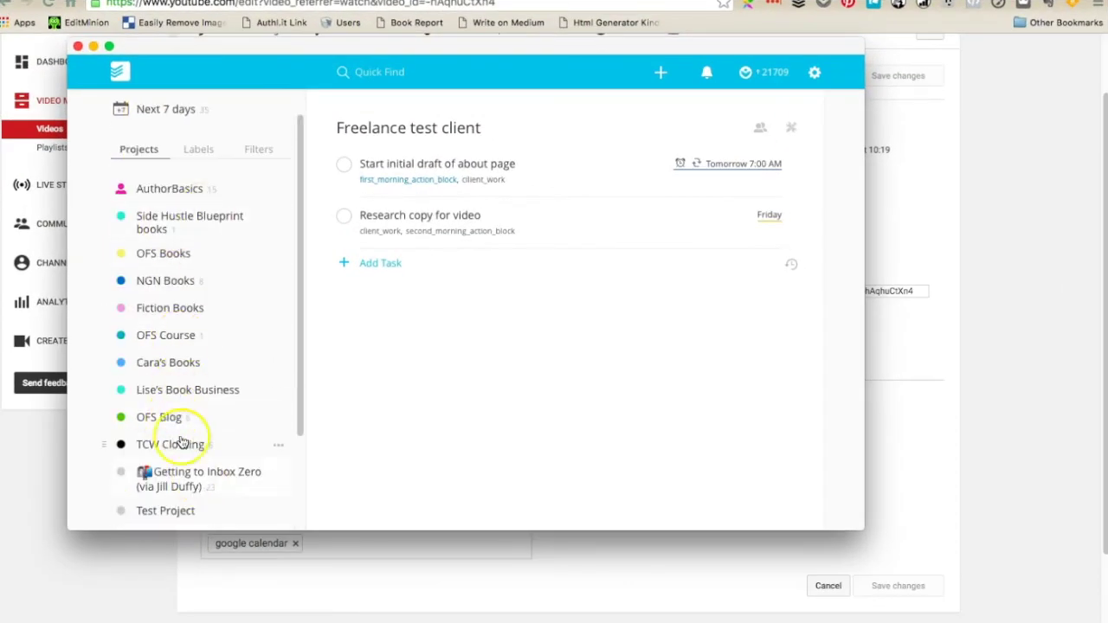
scroll(221, 398, "up", 3)
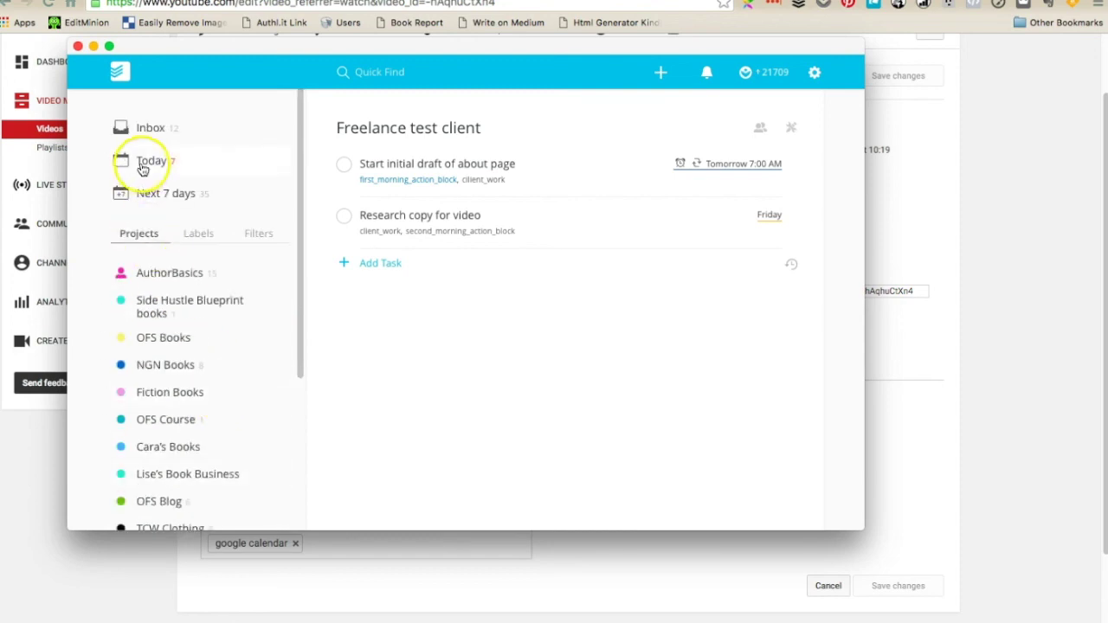
left_click(141, 163)
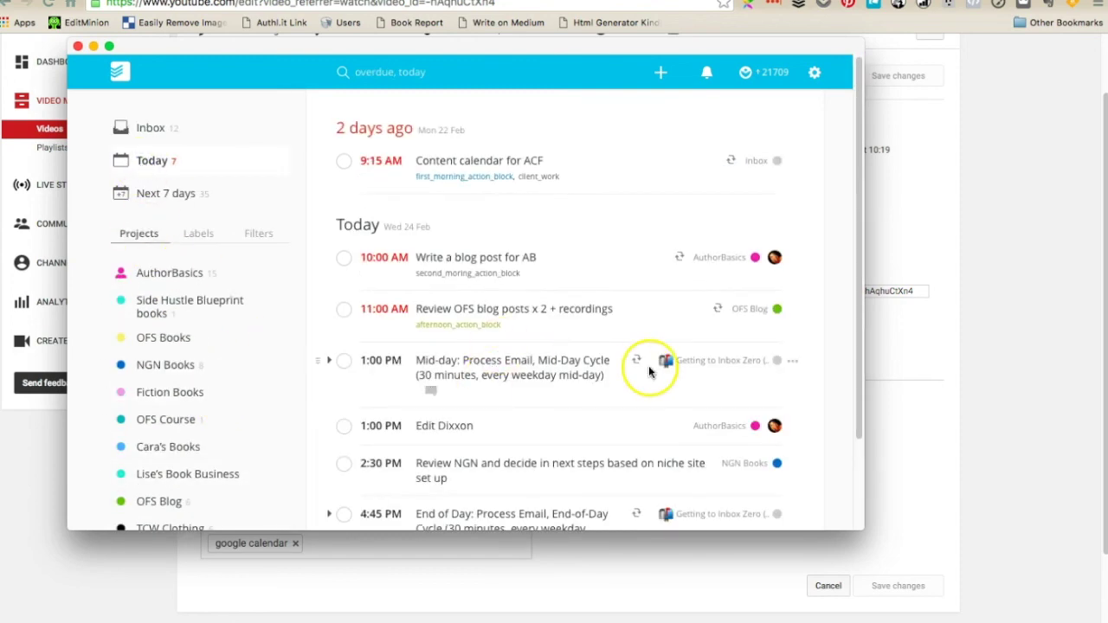
scroll(648, 416, "down", 2)
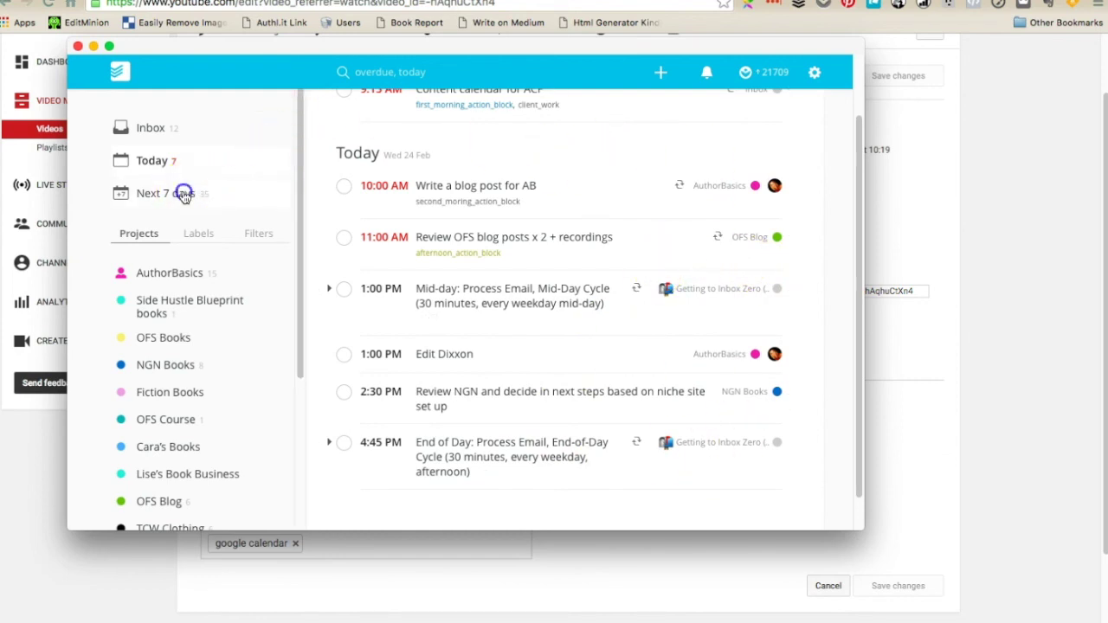
Switch to the Next 7 days view and scroll through the upcoming tasks
left_click(143, 192)
scroll(527, 301, "down", 10)
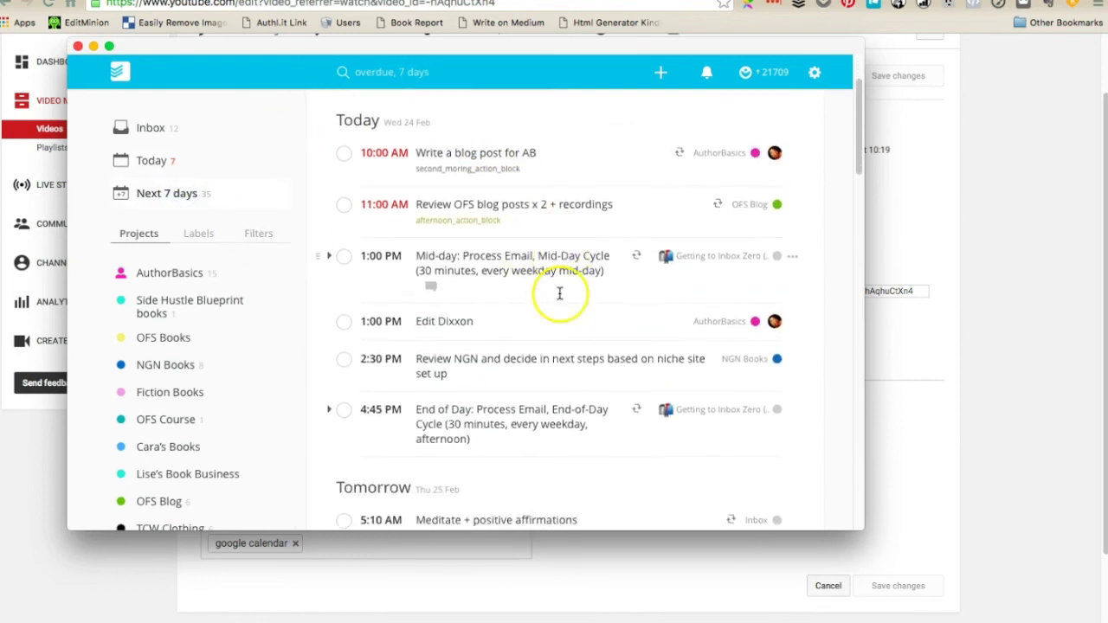
scroll(559, 293, "down", 2)
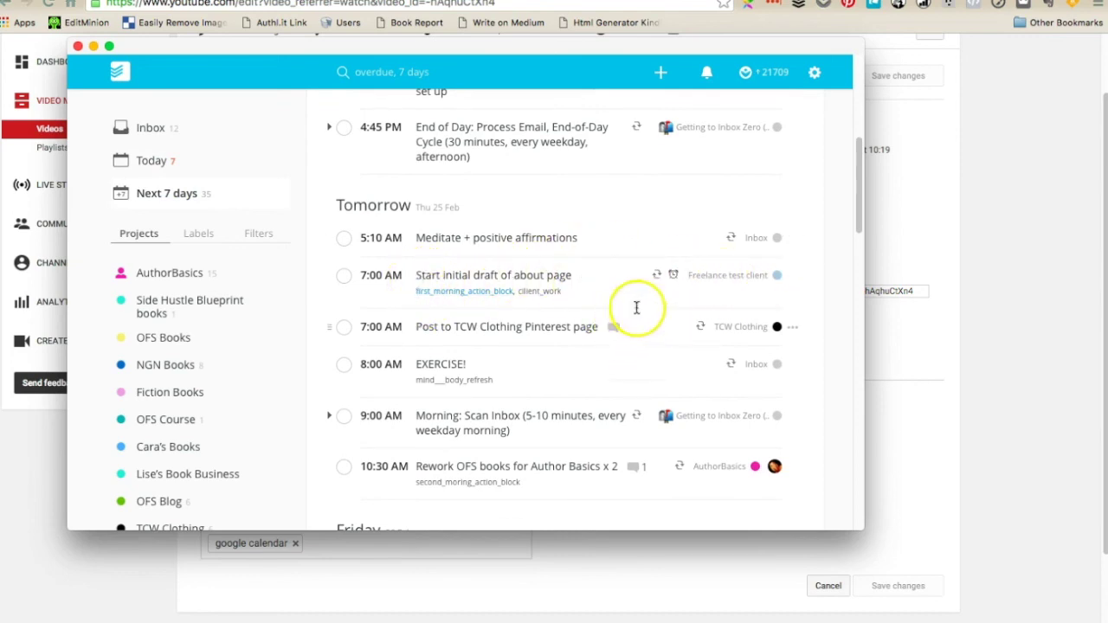
scroll(650, 284, "up", 5)
scroll(652, 278, "up", 2)
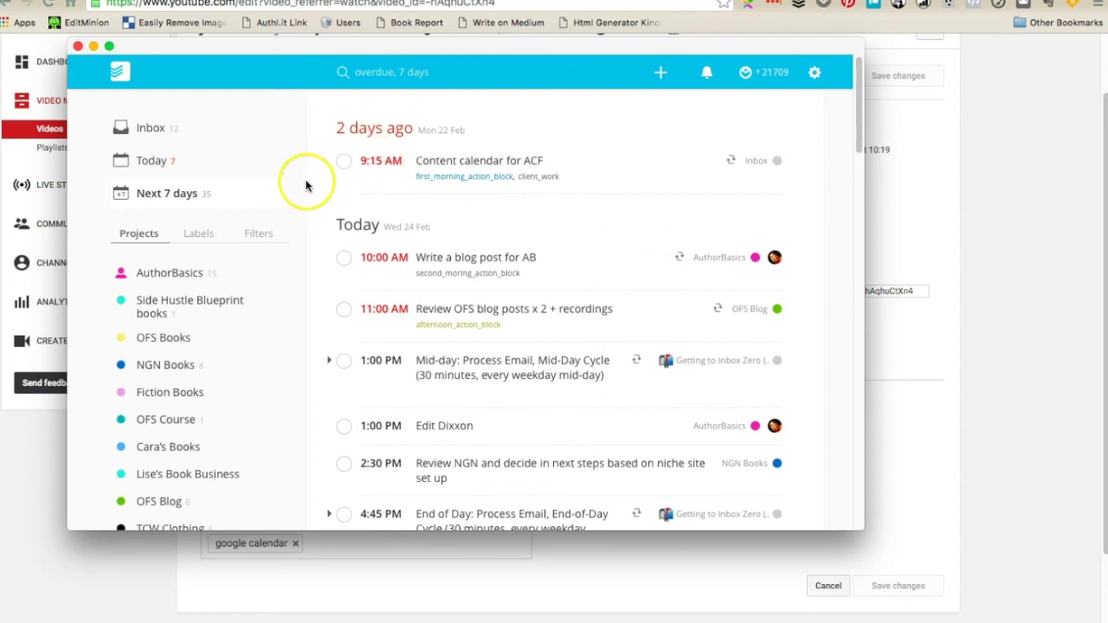
left_click_drag(259, 51, 244, 44)
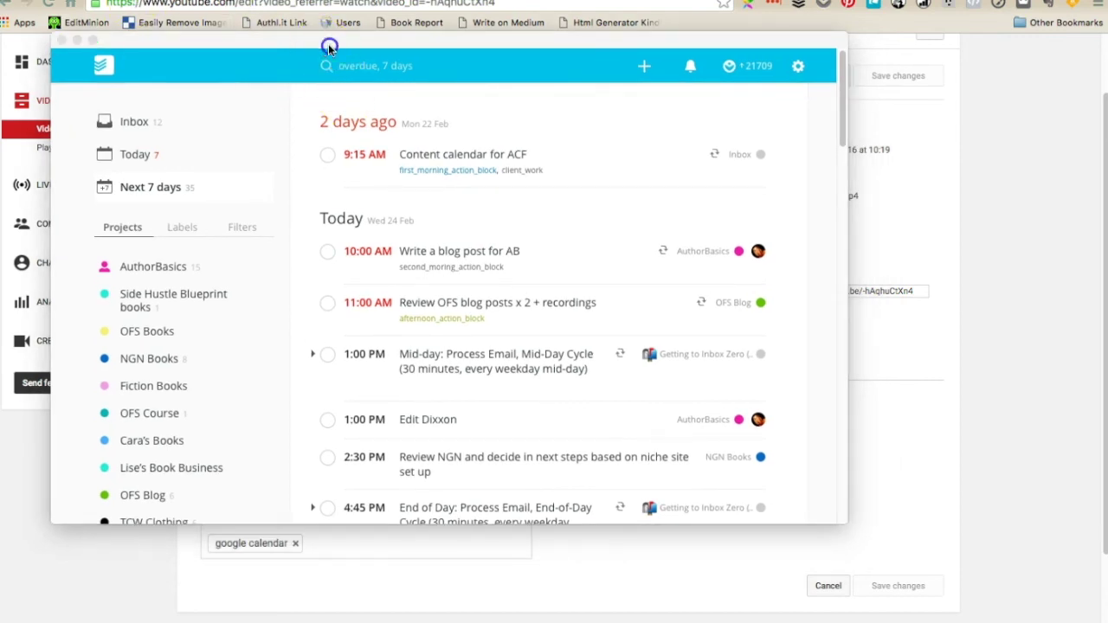
Move the Todoist window aside and start a new Freedcamp discussion titled 'End of week 1'
left_click_drag(329, 43, 574, 61)
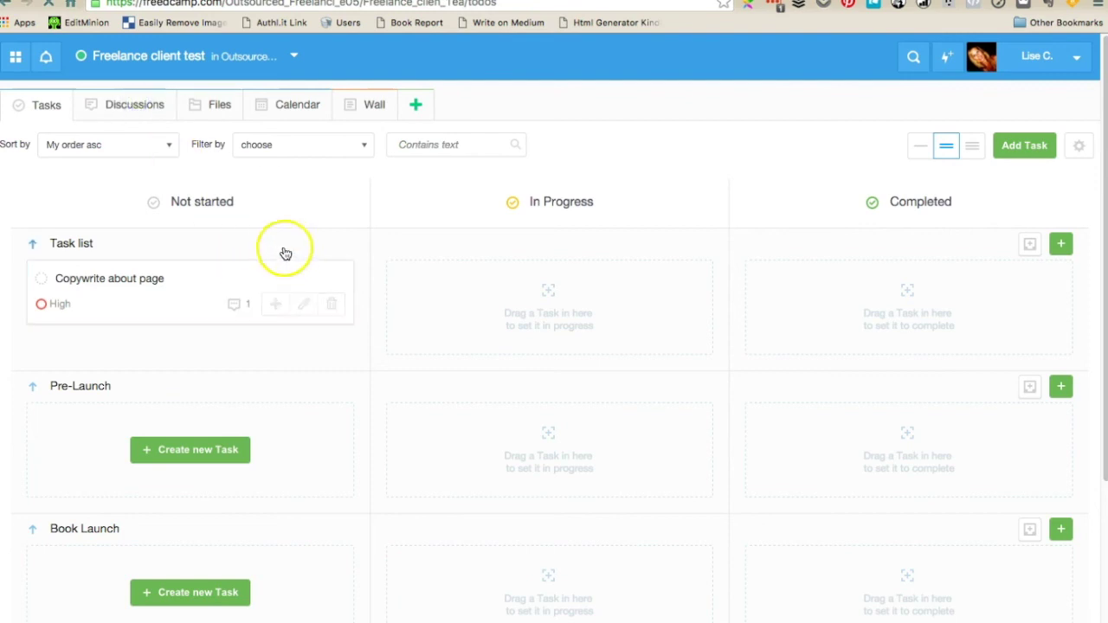
left_click(116, 105)
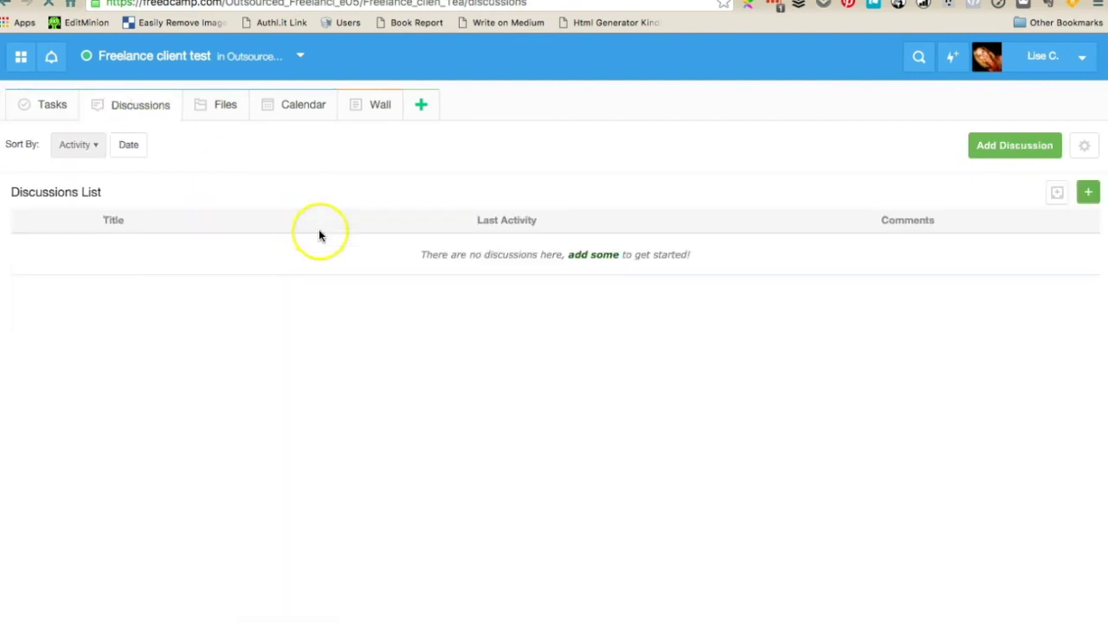
left_click(1033, 145)
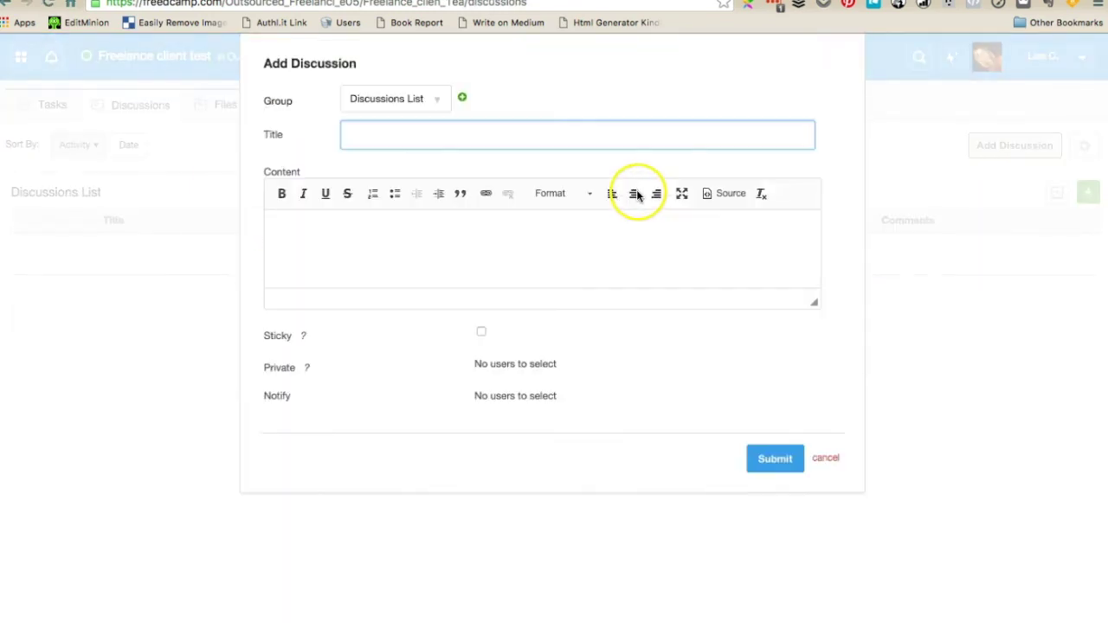
type("End of week 1")
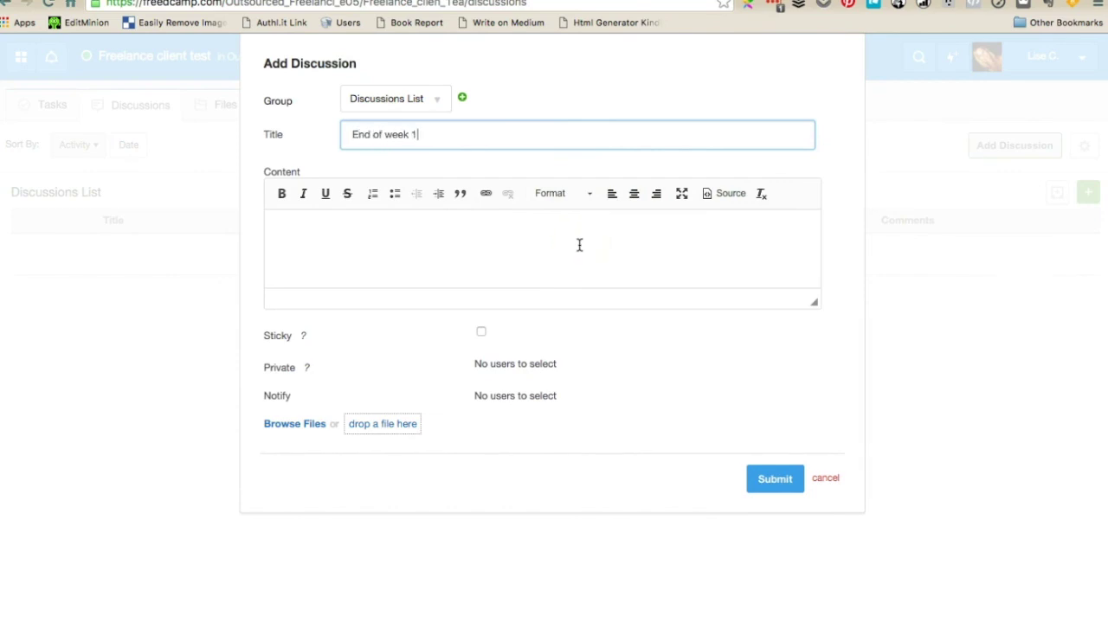
Write the body: the about page update awaits the client's draft review and research thoughts
left_click(569, 245)
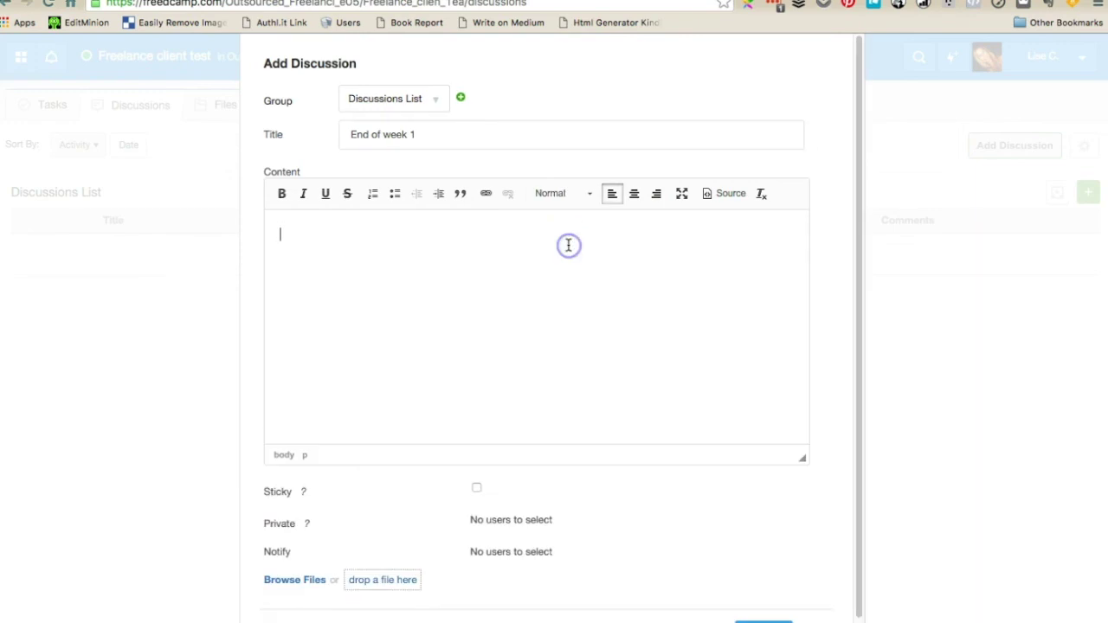
type("Update on client bpr")
key("BackSpace")
key("BackSpace")
key("BackSpace")
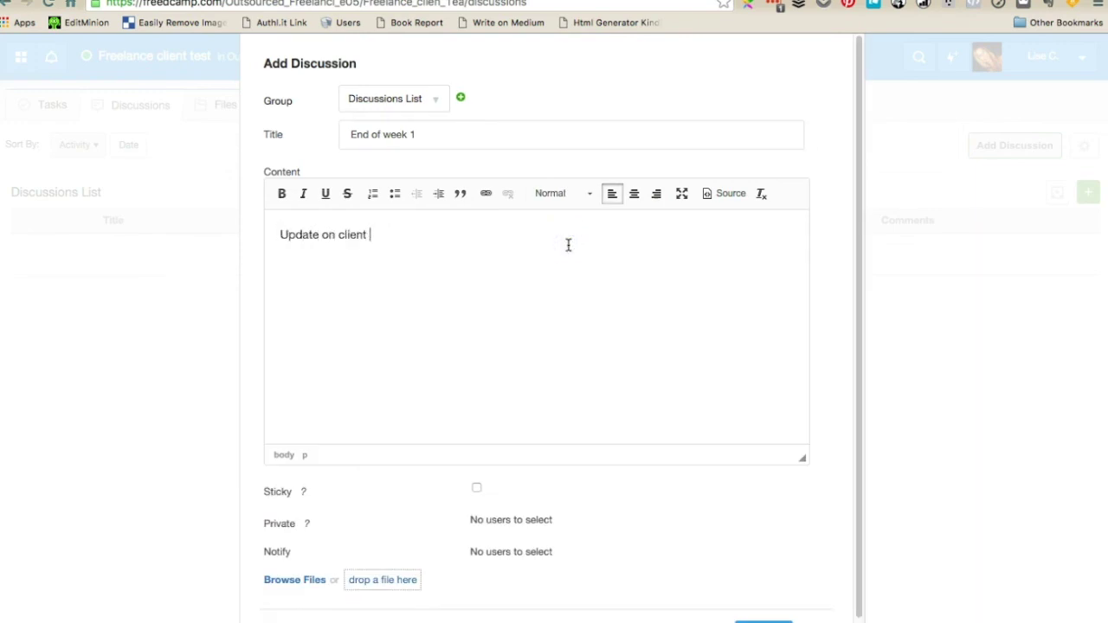
type("aboutp")
type("pag")
type("Waiting on")
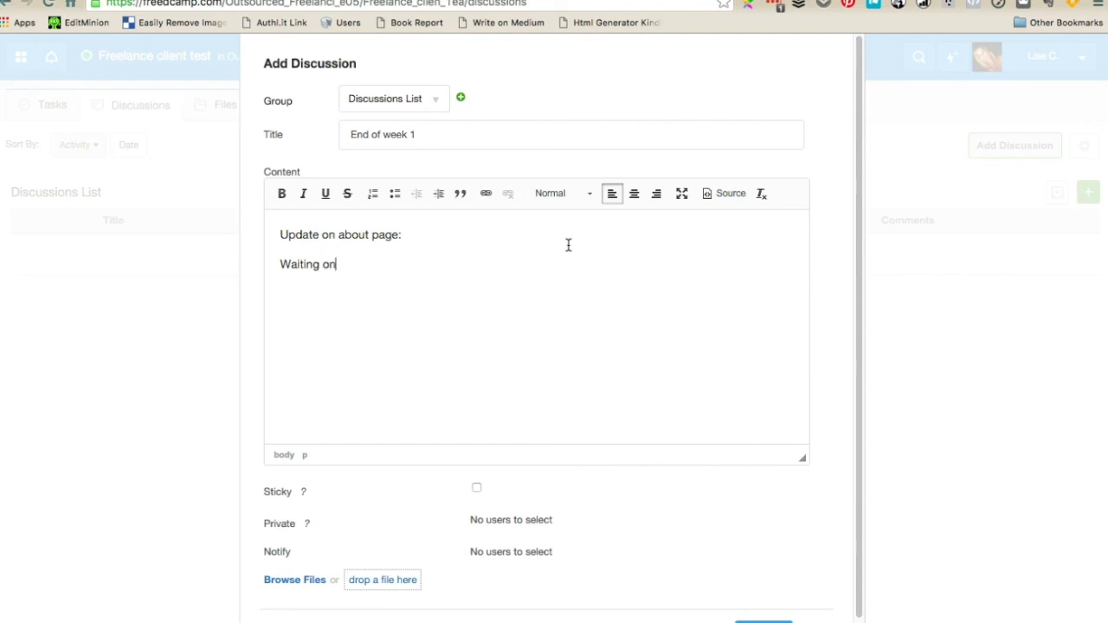
type(" draft review from you an")
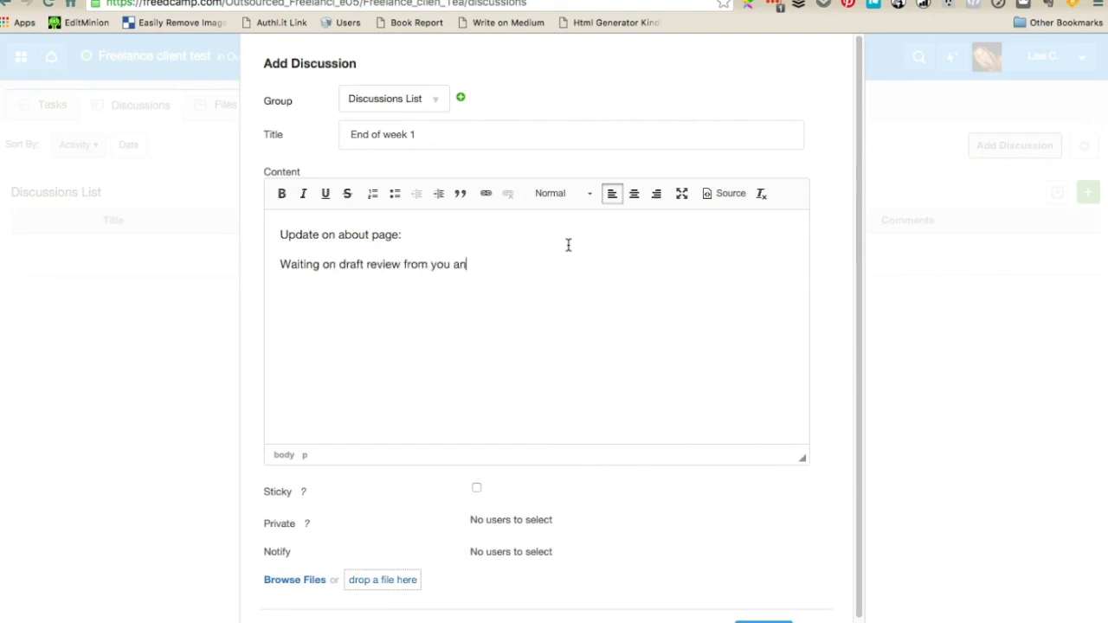
type("d your thoughts on research")
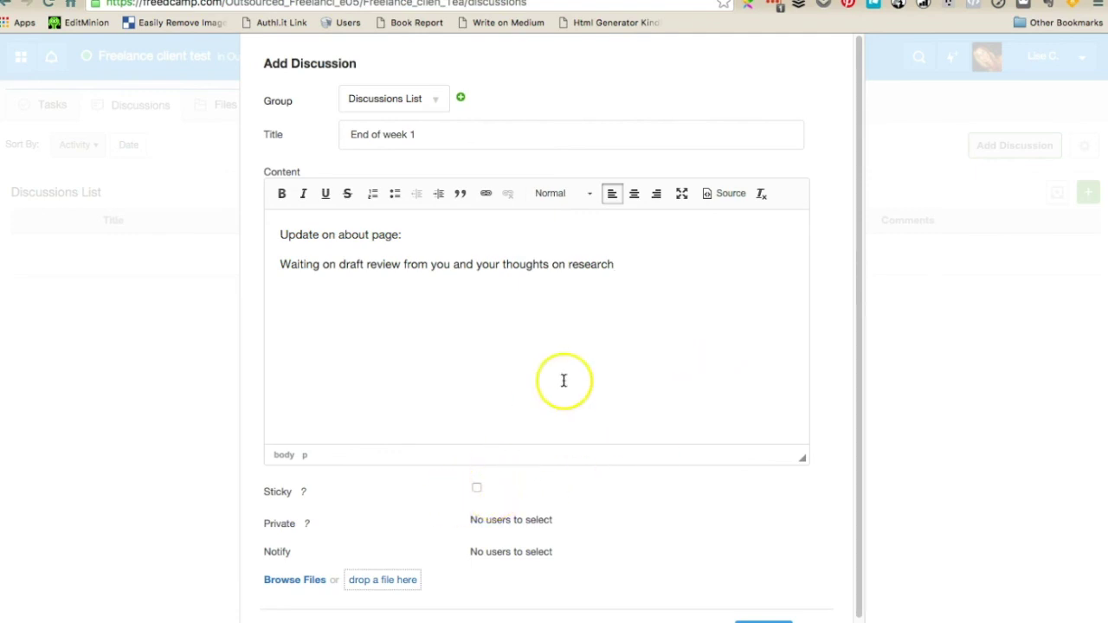
scroll(564, 379, "down", 1)
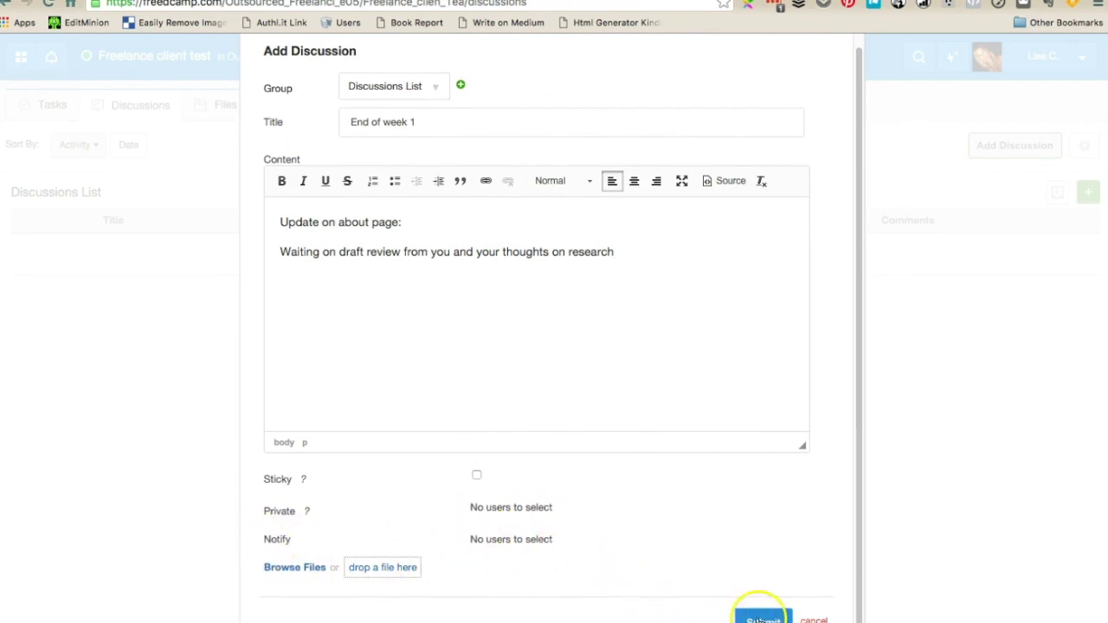
Submit the 'End of week 1' discussion and return to the Discussions List
left_click(762, 616)
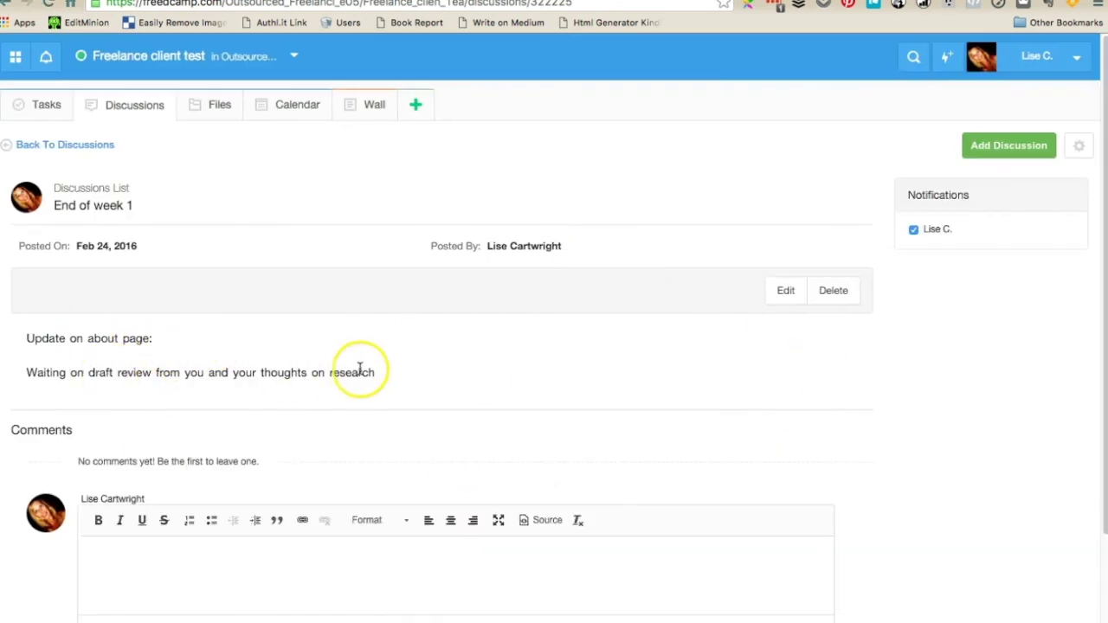
left_click(139, 106)
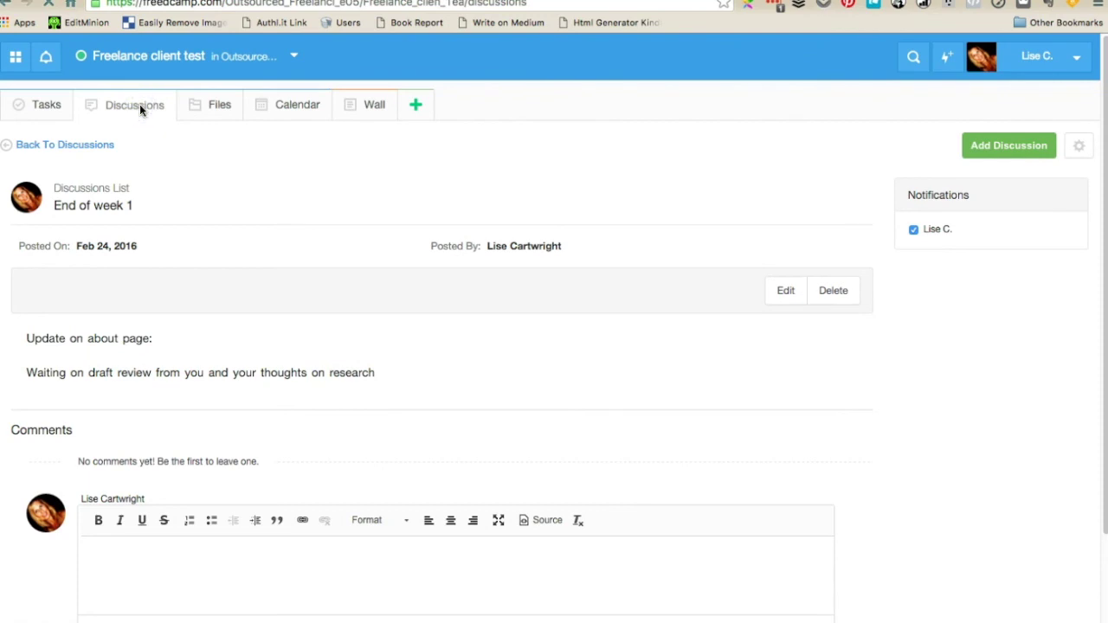